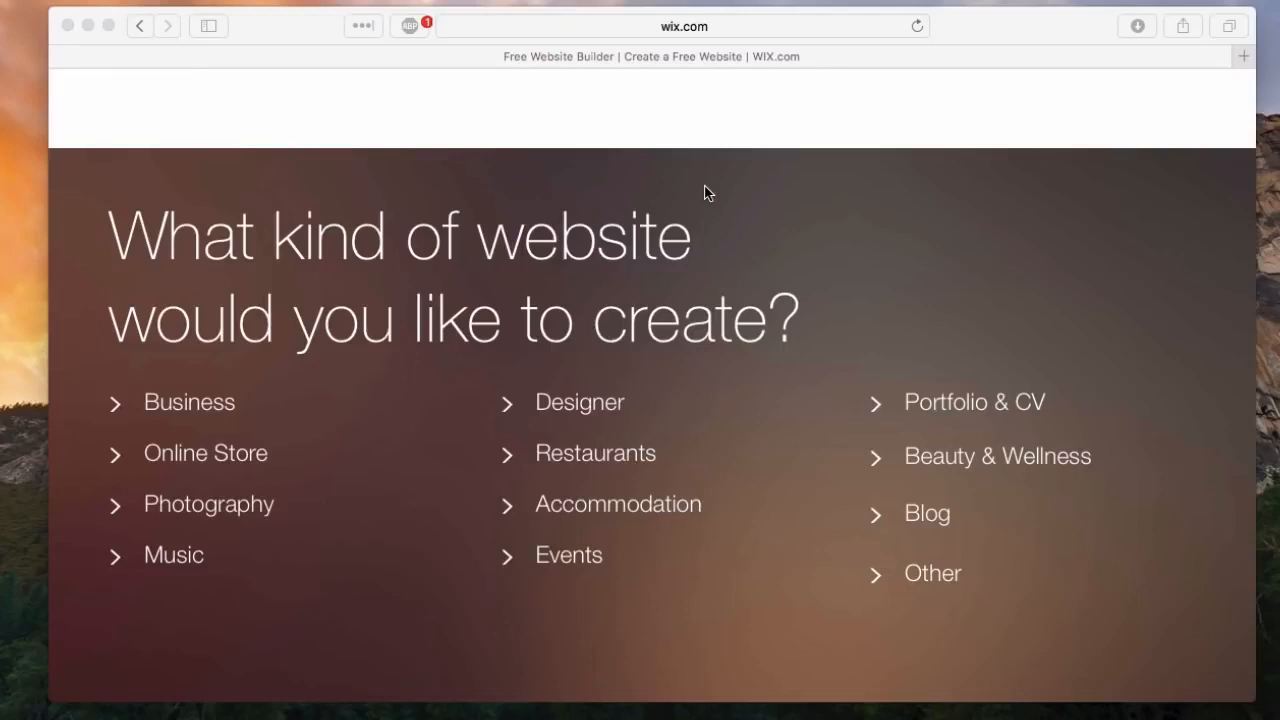
# Step: Look through the website categories, expanding Business, Online Store, Photography, Accommodation, Restaurants and Blog to see their options
pyautogui.scroll(-1, 705, 192)
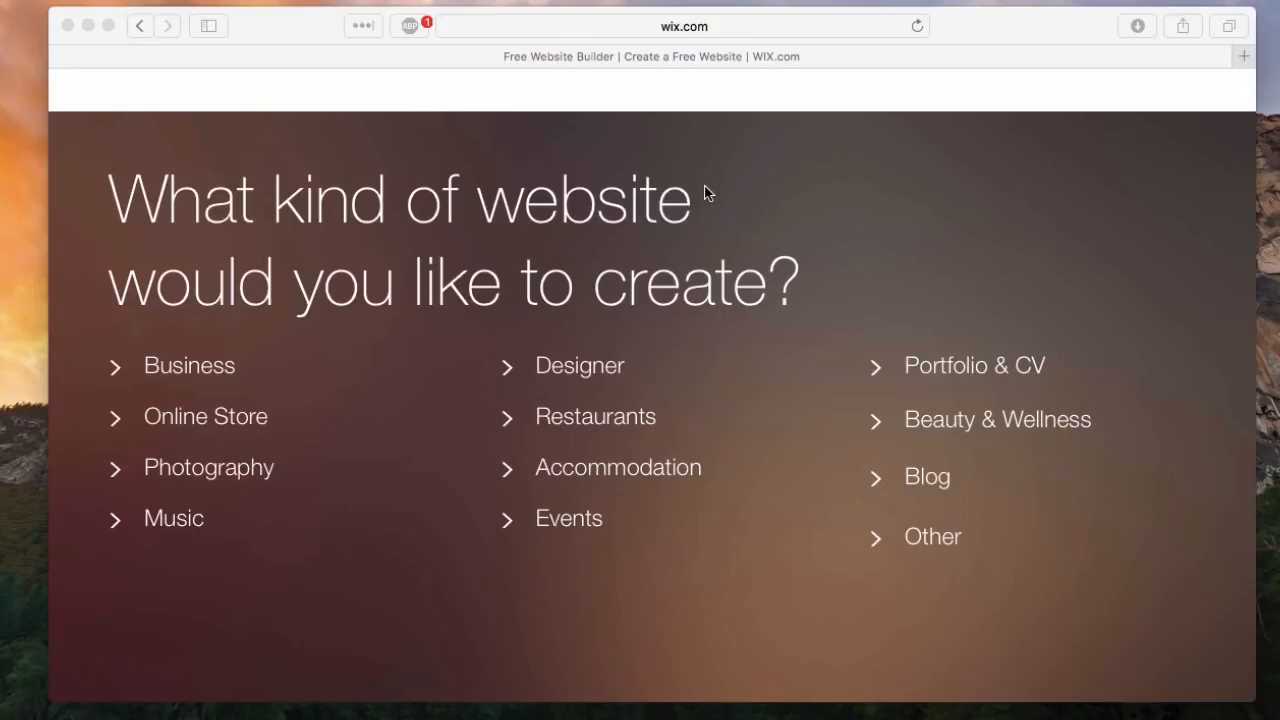
pyautogui.click(212, 224)
pyautogui.click(186, 378)
pyautogui.click(210, 574)
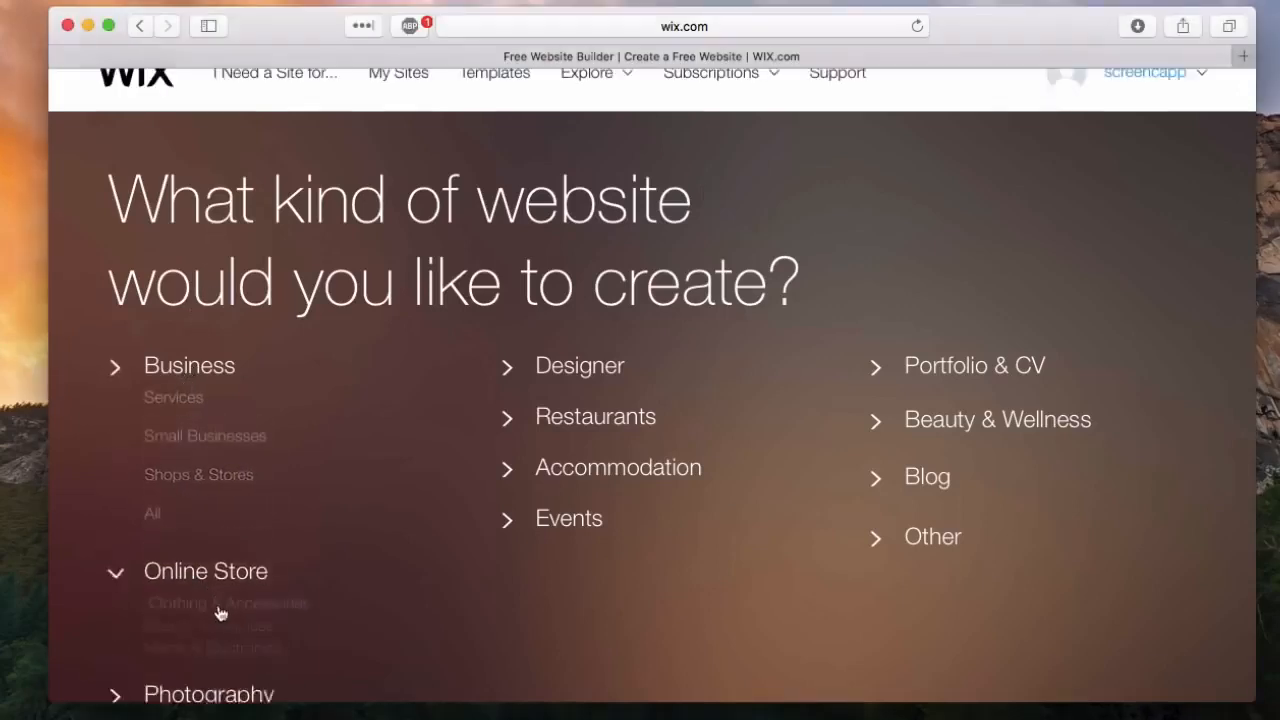
pyautogui.click(240, 695)
pyautogui.click(505, 470)
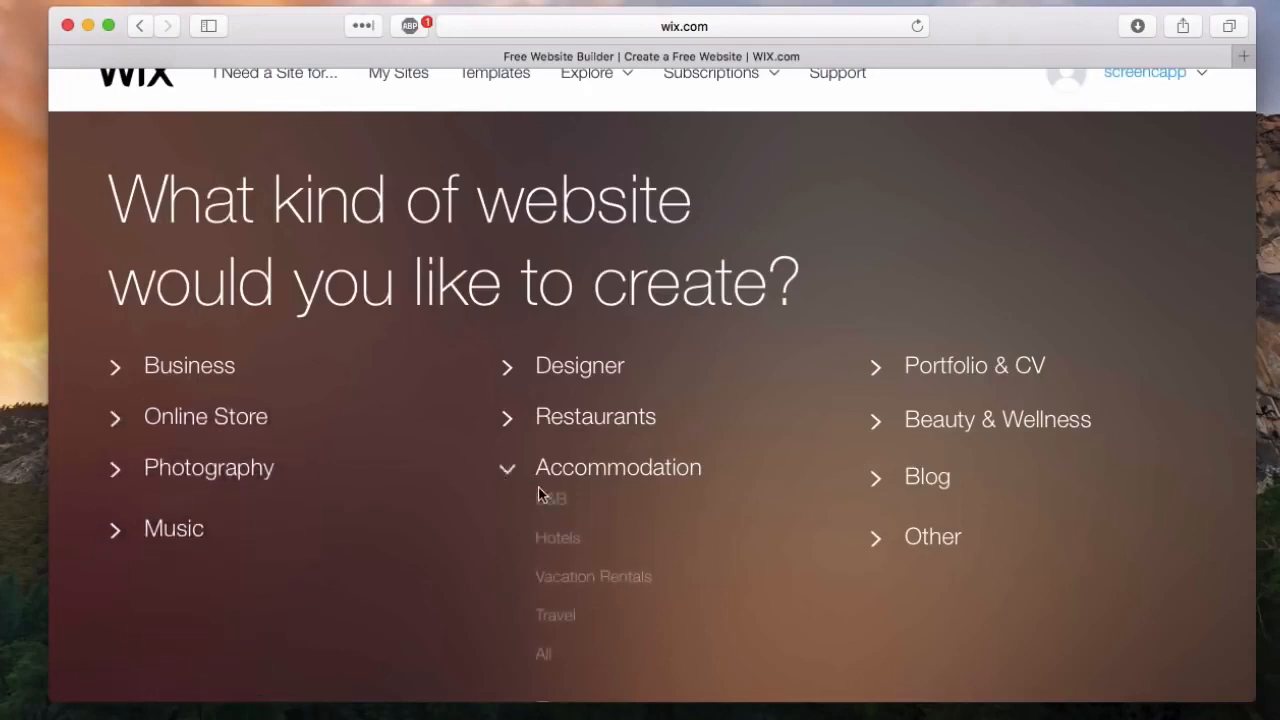
pyautogui.click(634, 420)
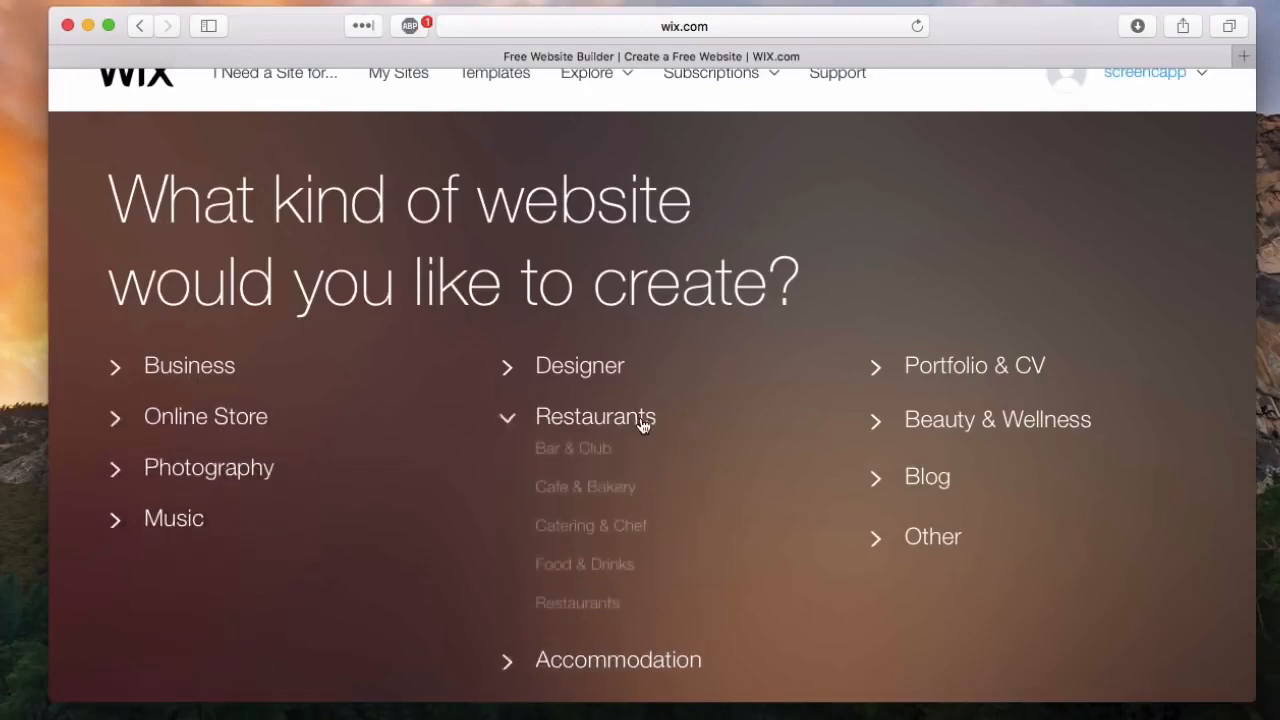
pyautogui.click(924, 480)
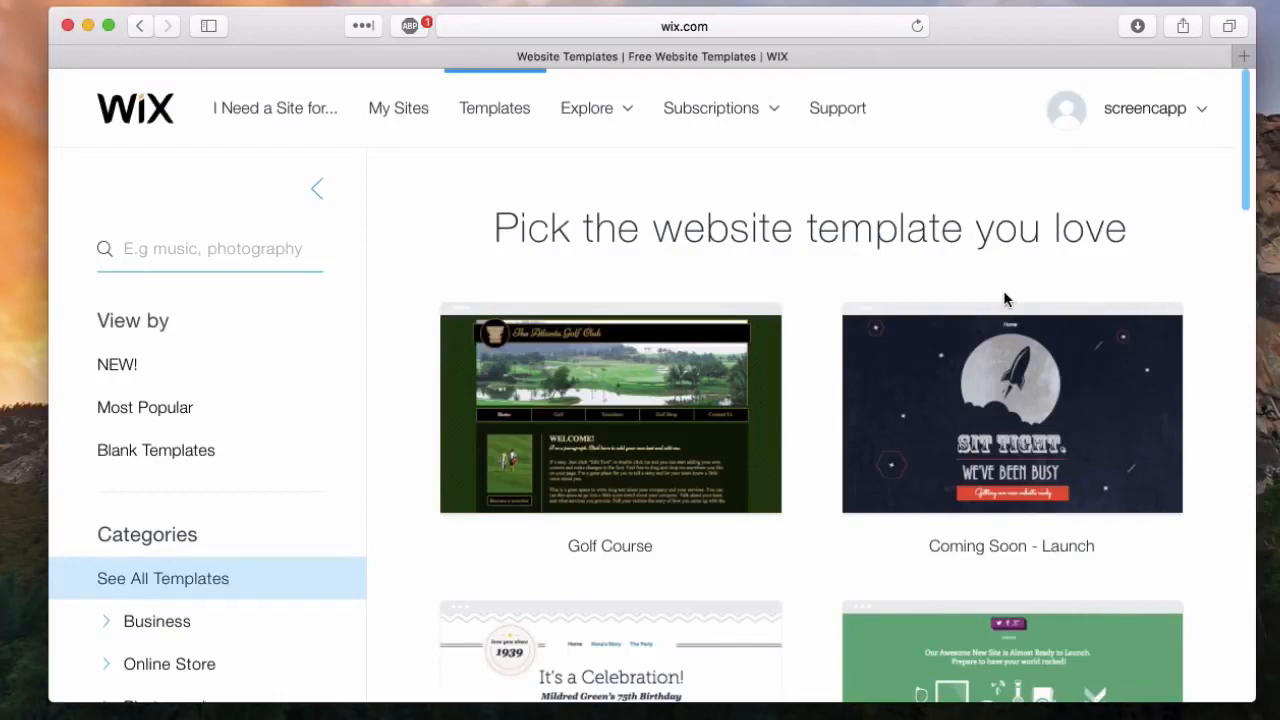
# Step: Look through the gallery of all website templates and view the Golf Course template's options
pyautogui.scroll(-6, 182, 500)
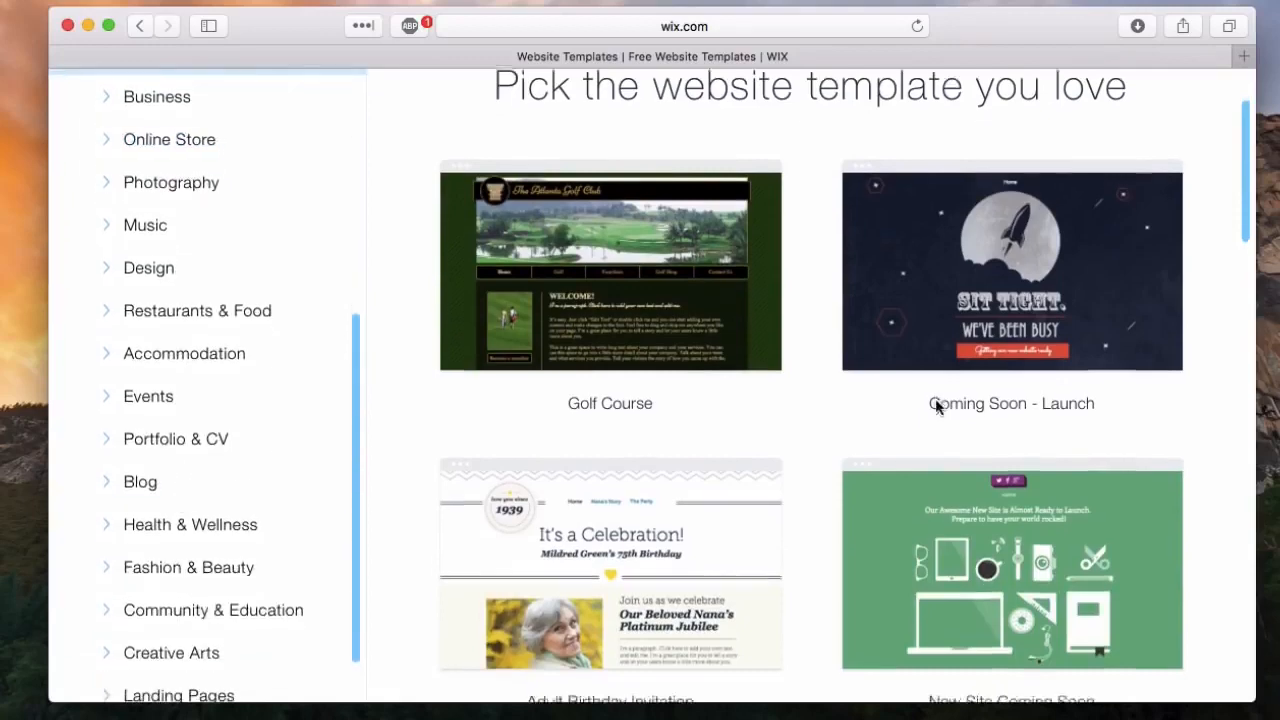
pyautogui.scroll(-3, 935, 402)
pyautogui.scroll(-5, 935, 402)
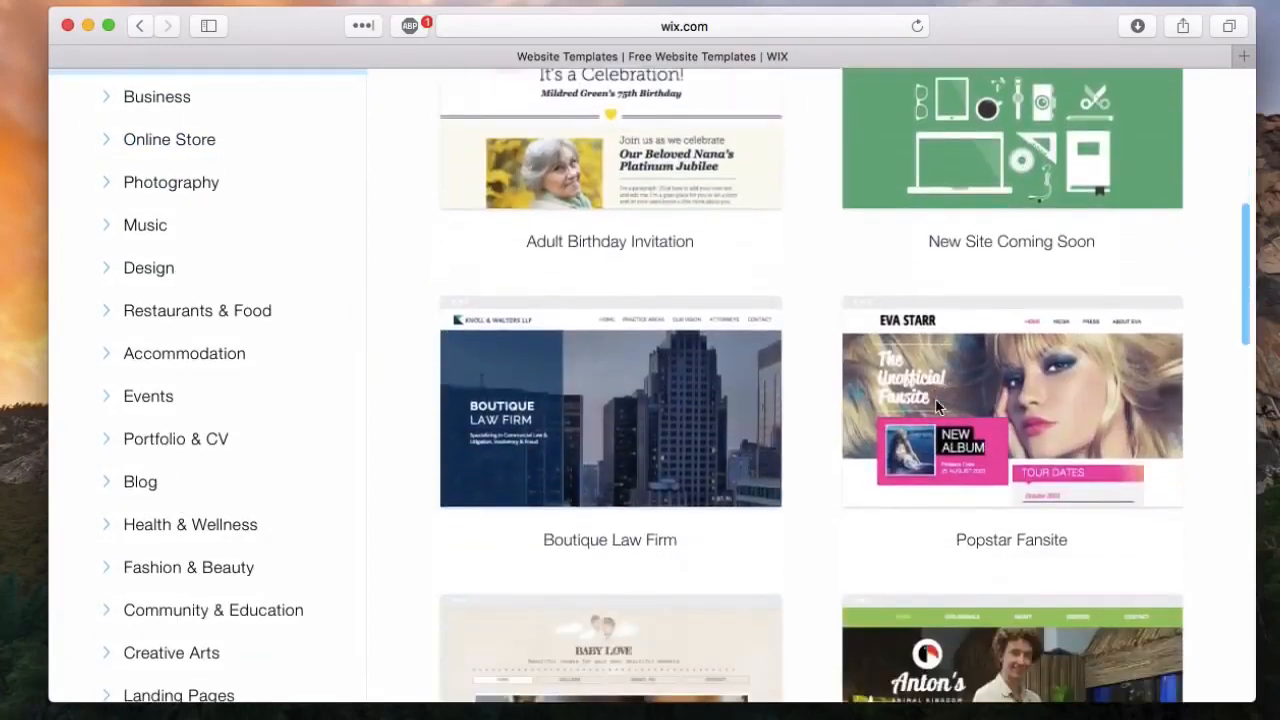
pyautogui.scroll(10, 936, 402)
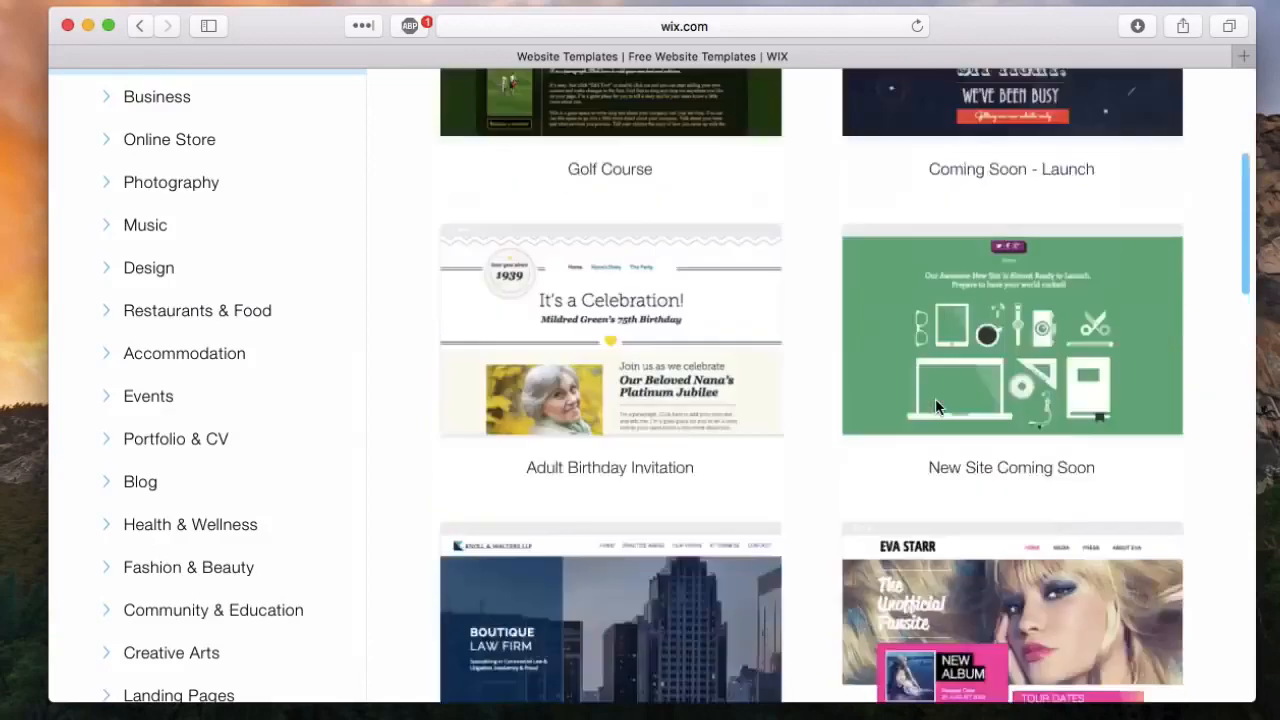
pyautogui.scroll(2, 935, 402)
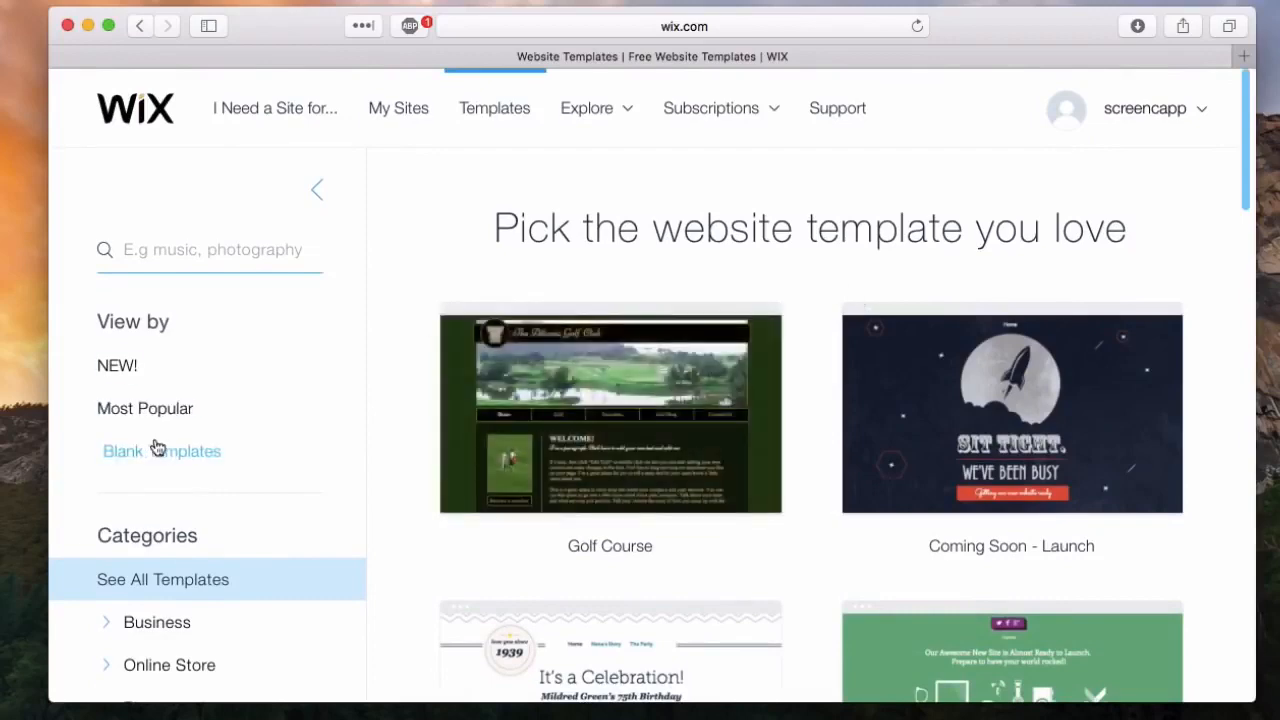
pyautogui.moveTo(700, 342)
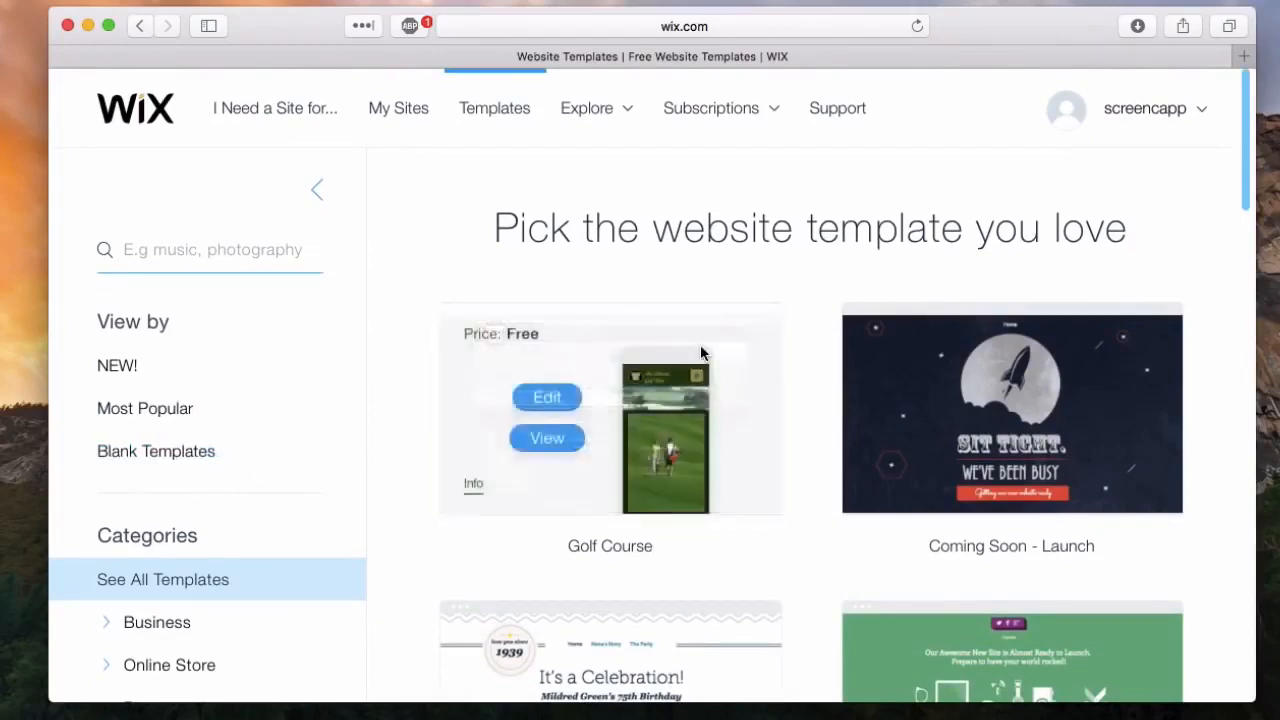
# Step: Filter the gallery to blank templates and open the Start from Scratch template for editing
pyautogui.scroll(-5, 645, 510)
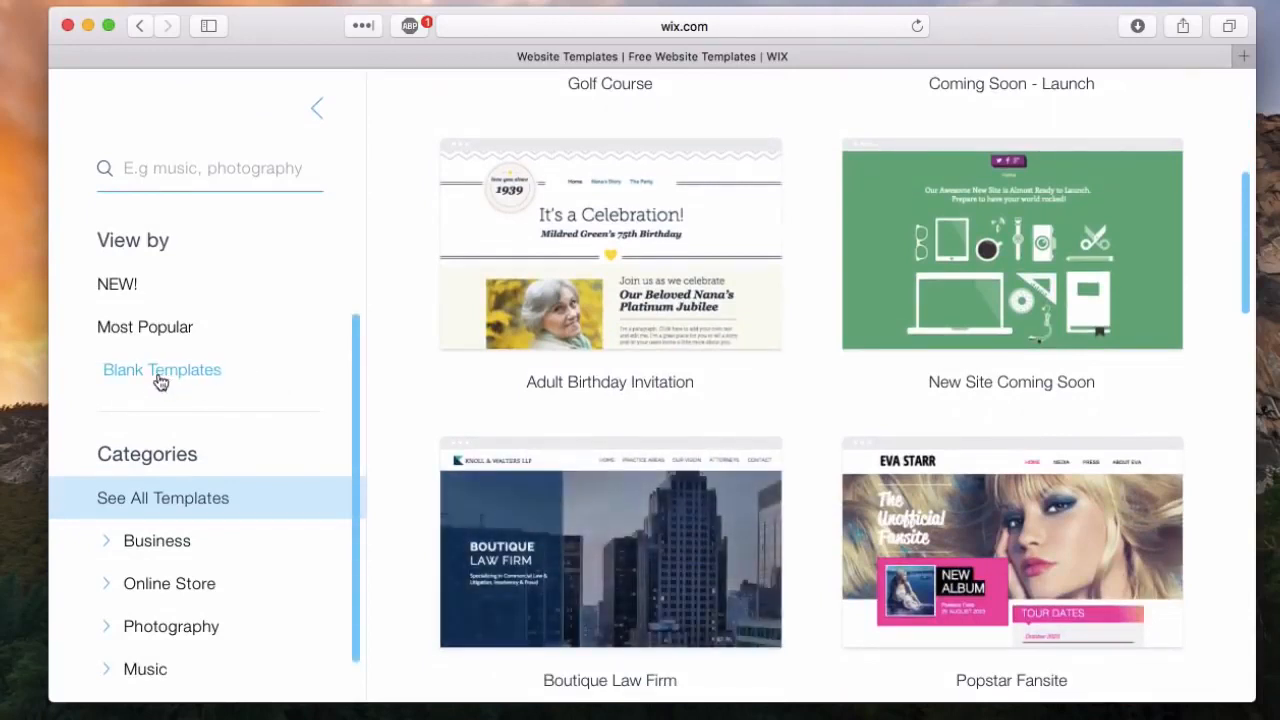
pyautogui.click(160, 380)
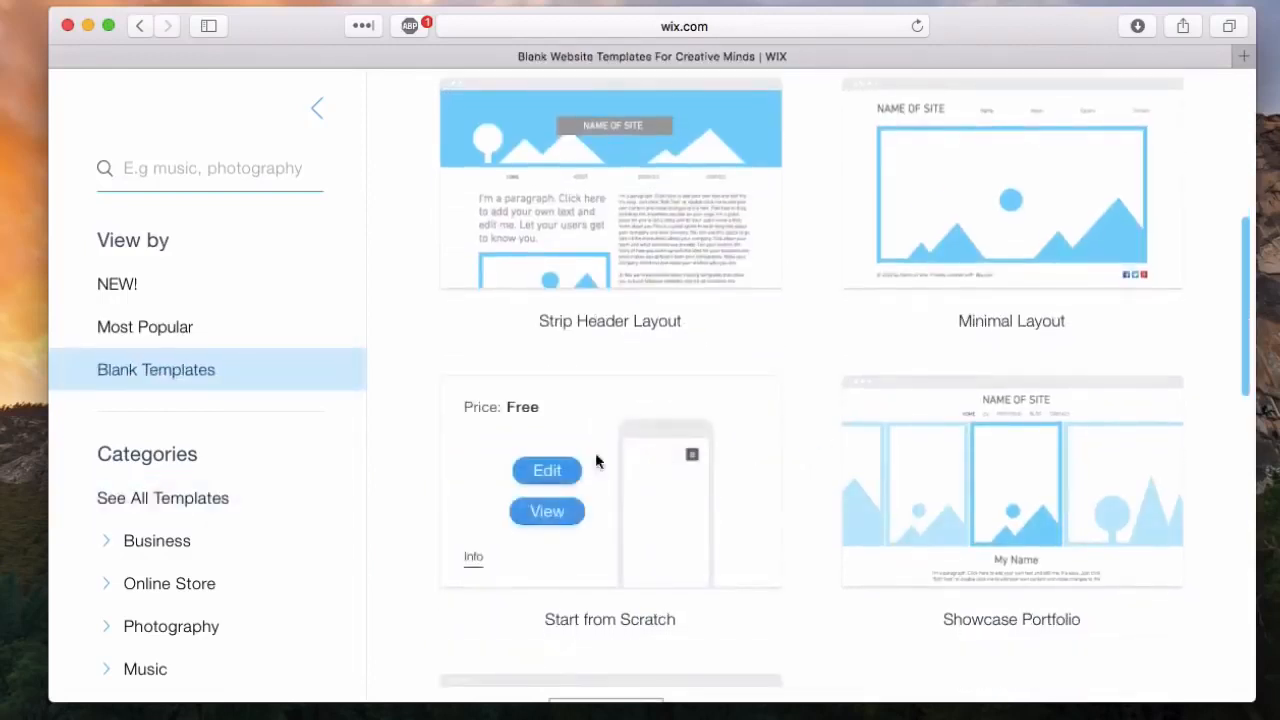
pyautogui.click(550, 470)
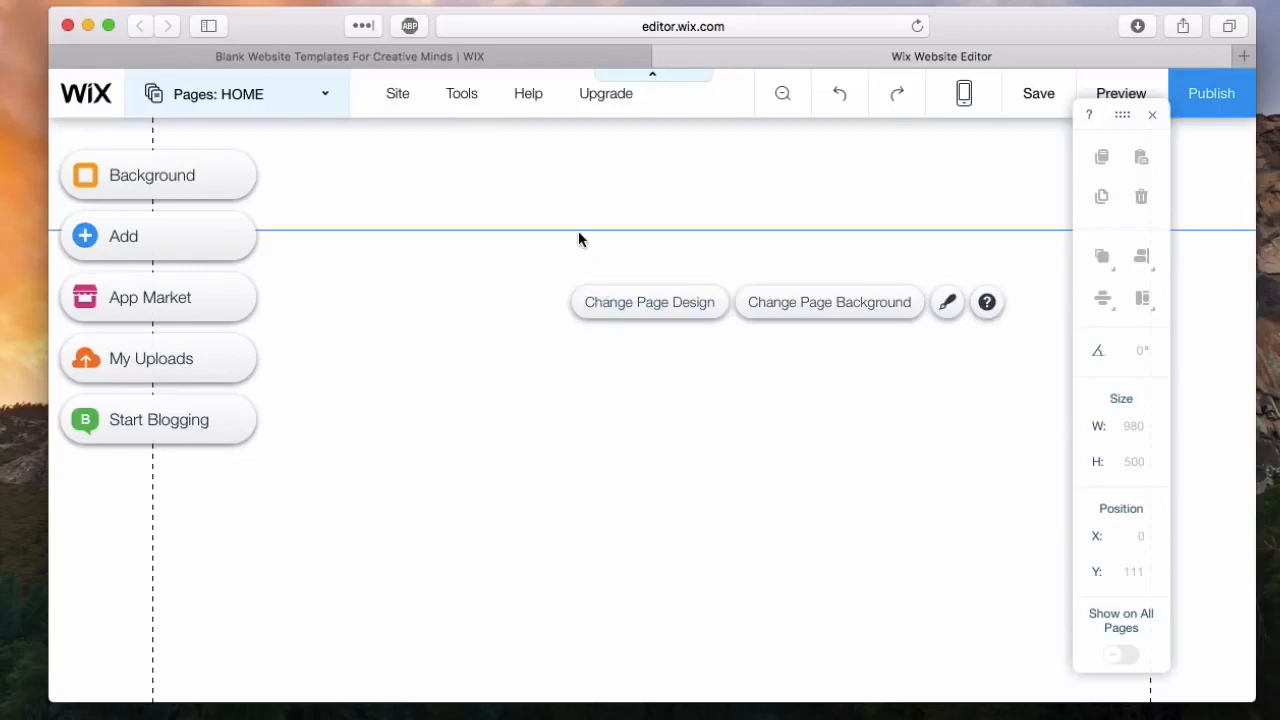
# Step: Add a new page to the site and name it About
pyautogui.click(309, 109)
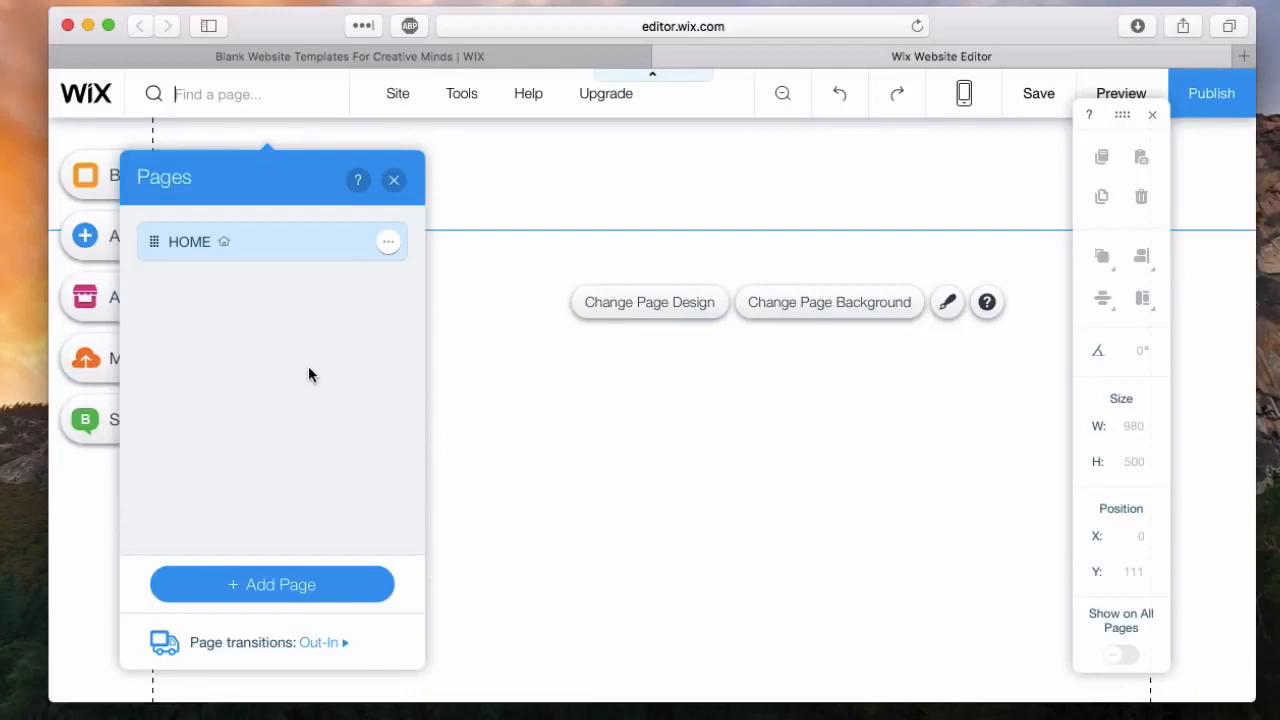
pyautogui.click(315, 582)
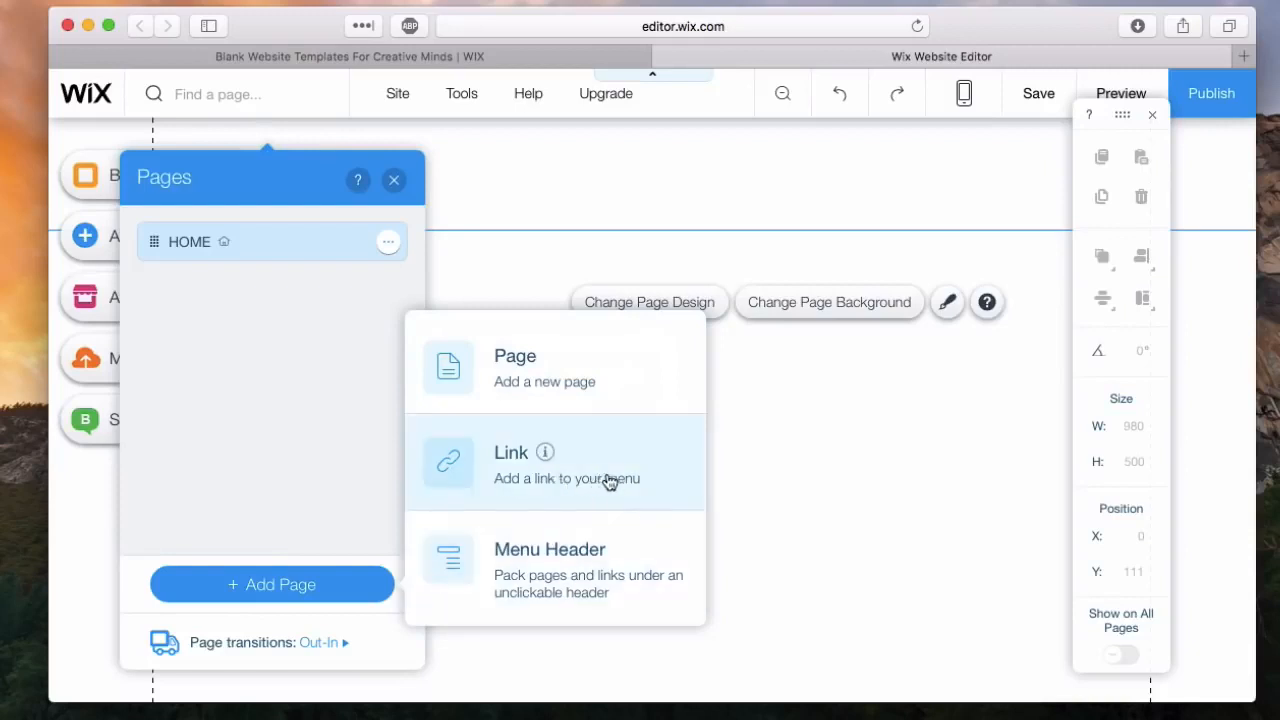
pyautogui.click(507, 370)
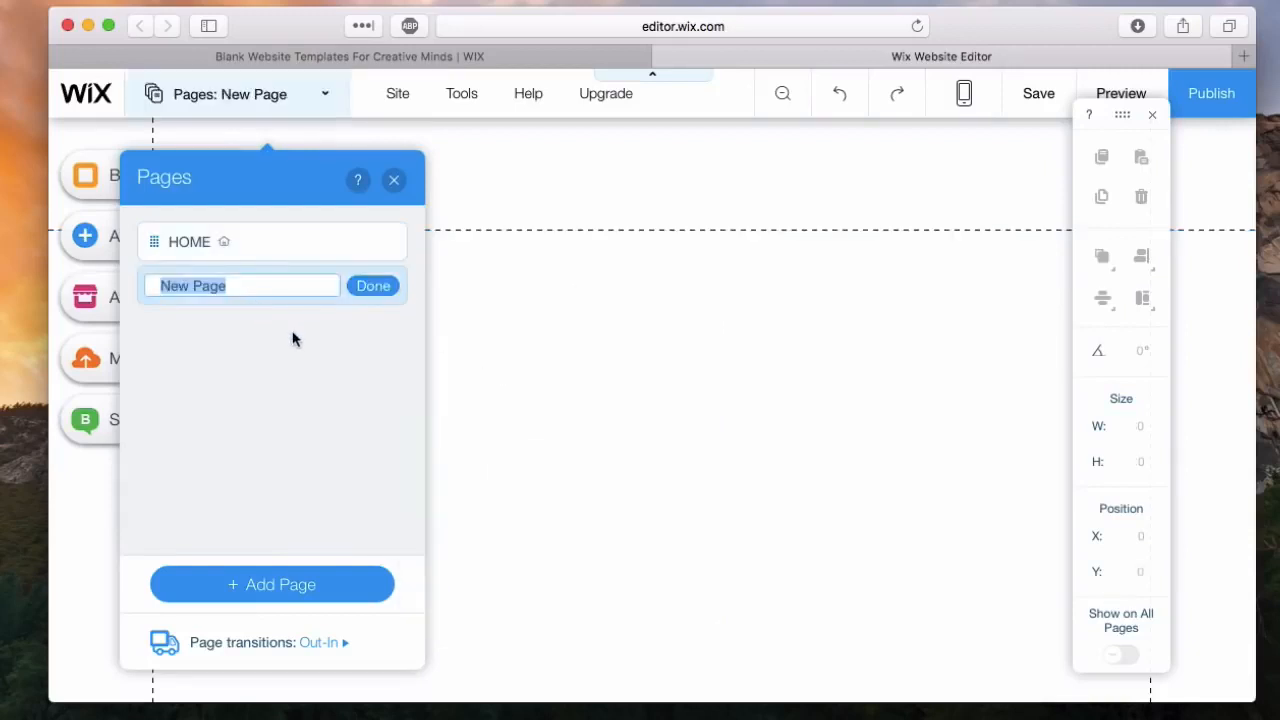
pyautogui.write('About')
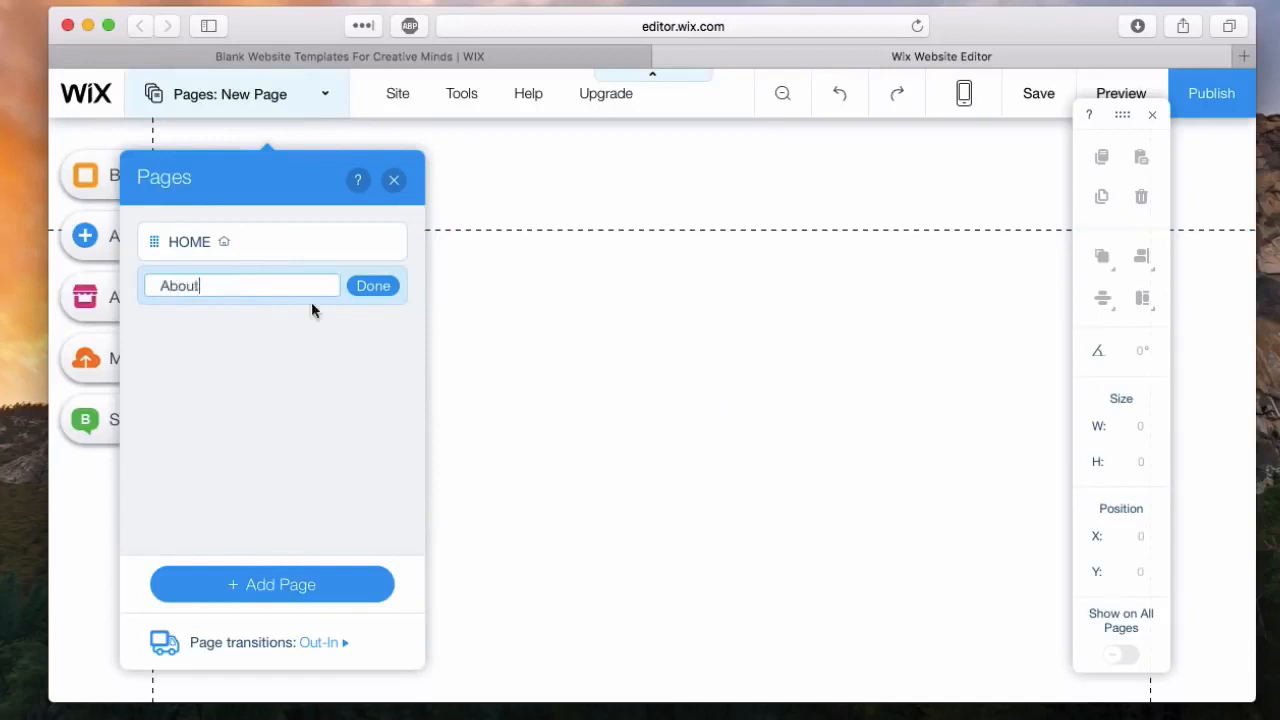
pyautogui.click(382, 288)
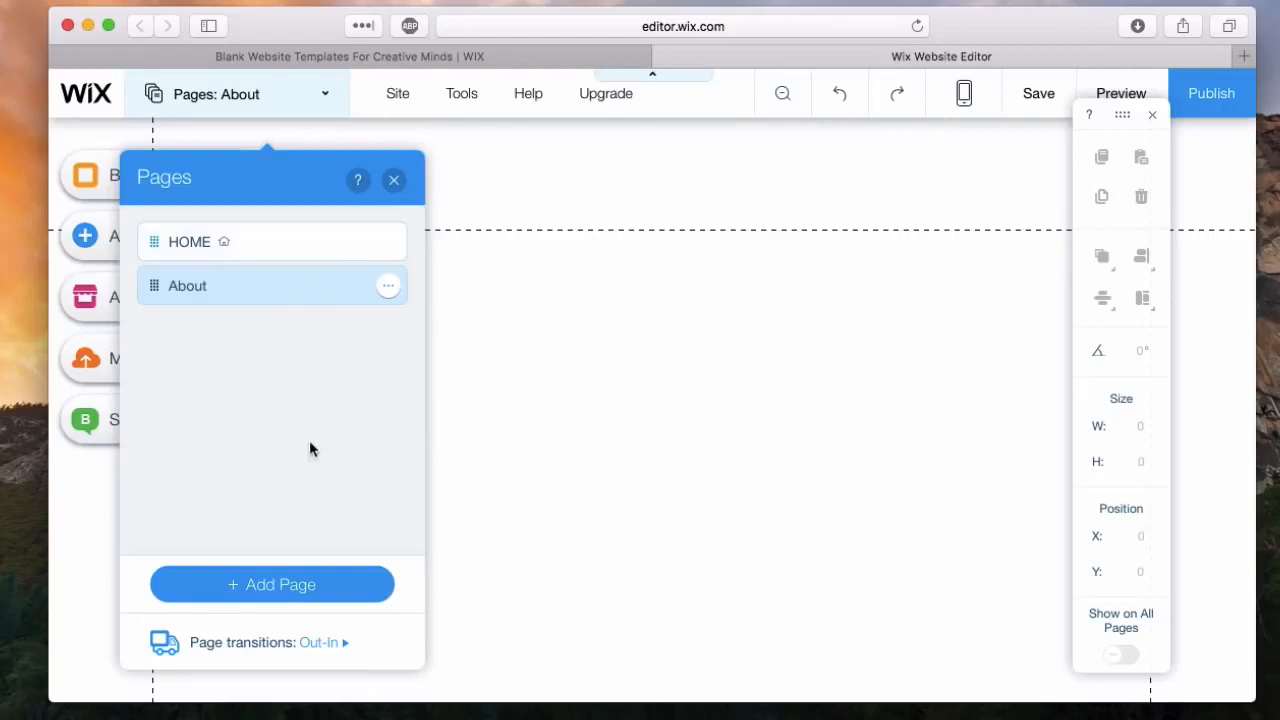
# Step: Switch to the HOME page and back to About, and delete the About page
pyautogui.click(282, 248)
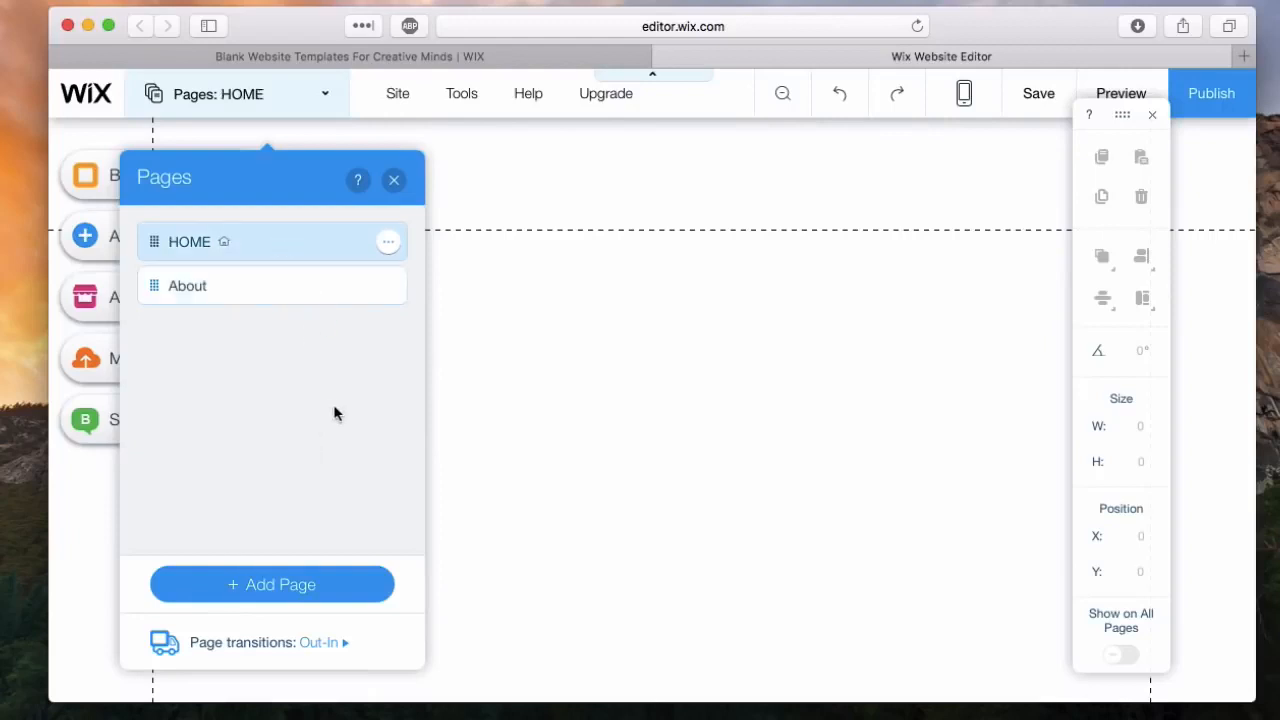
pyautogui.click(310, 283)
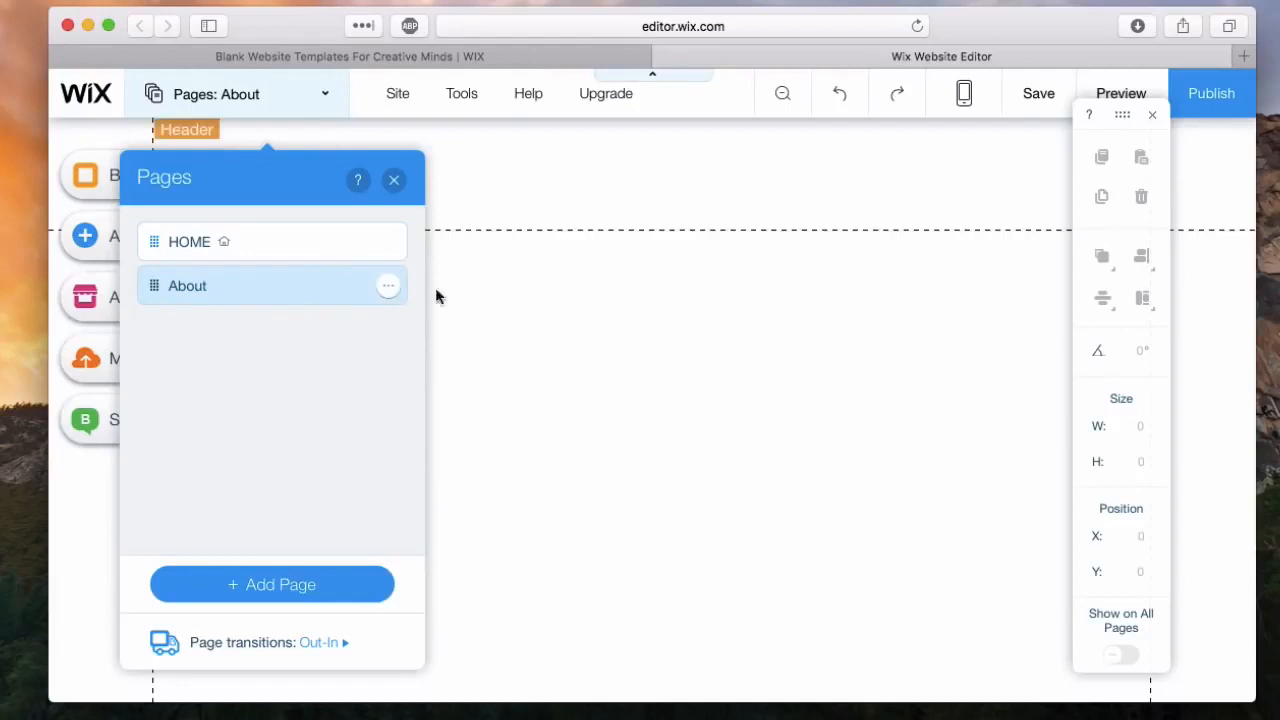
pyautogui.click(389, 289)
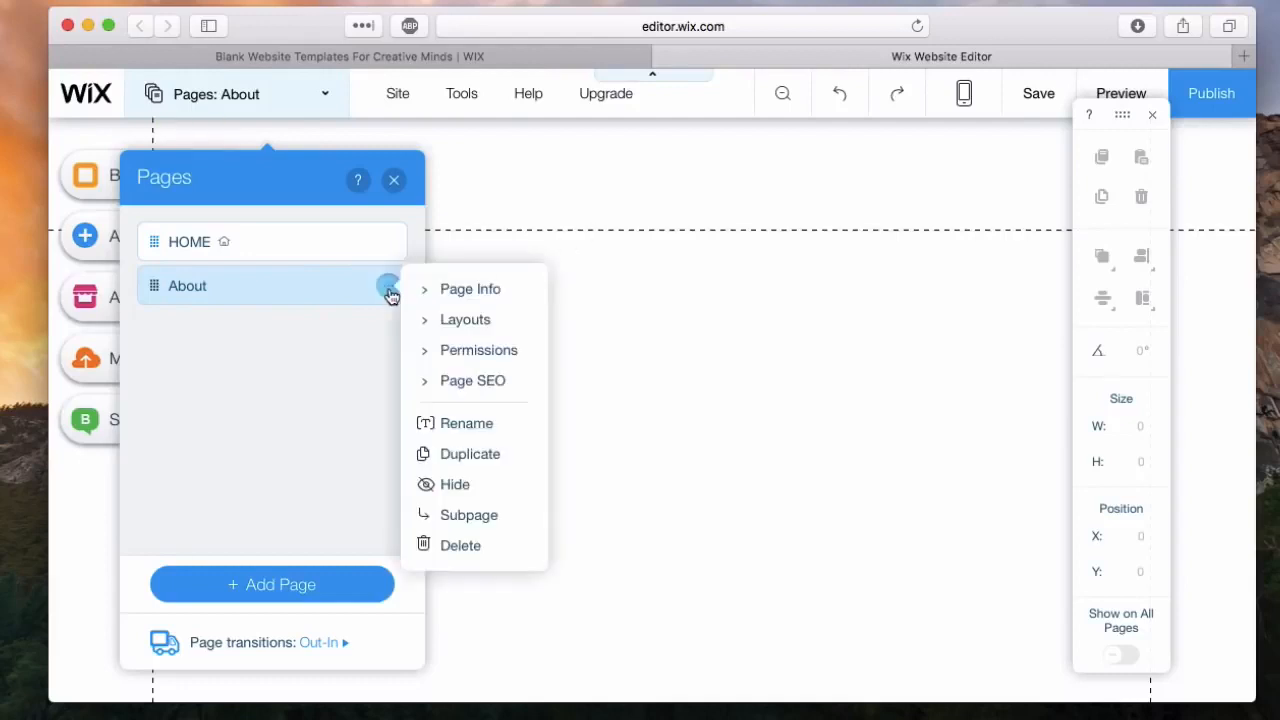
pyautogui.click(451, 544)
pyautogui.click(866, 476)
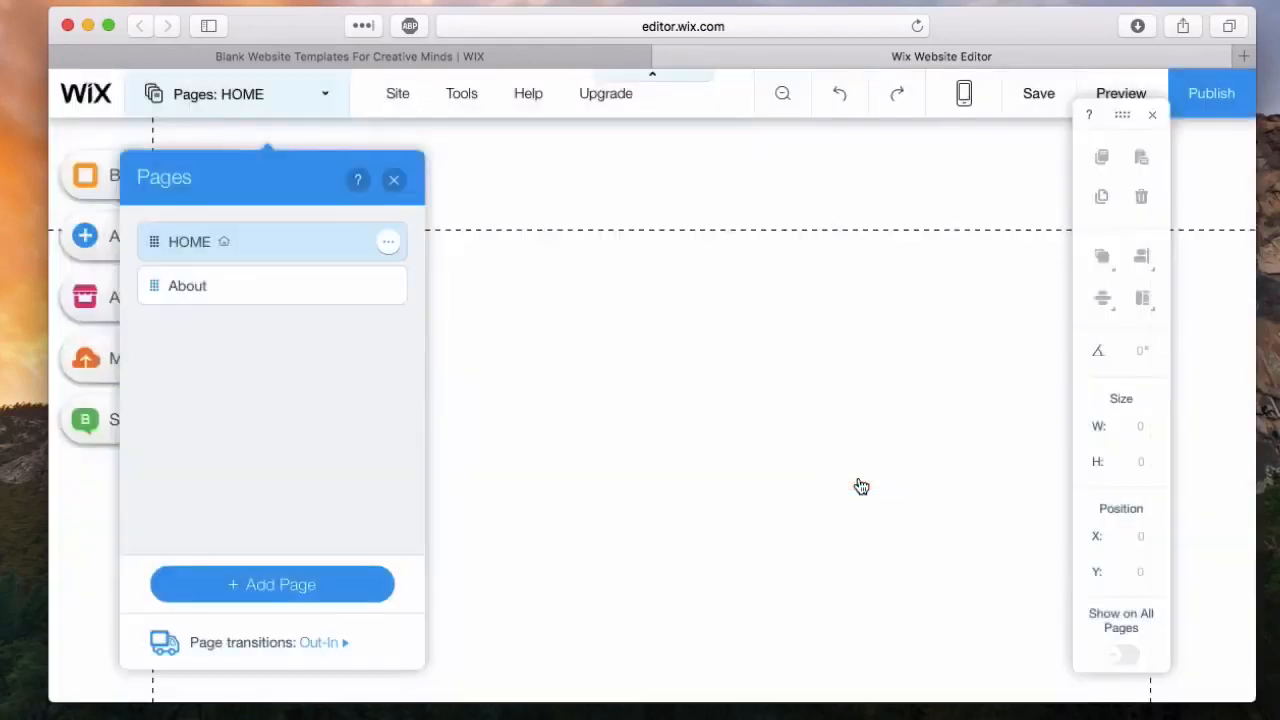
pyautogui.click(403, 131)
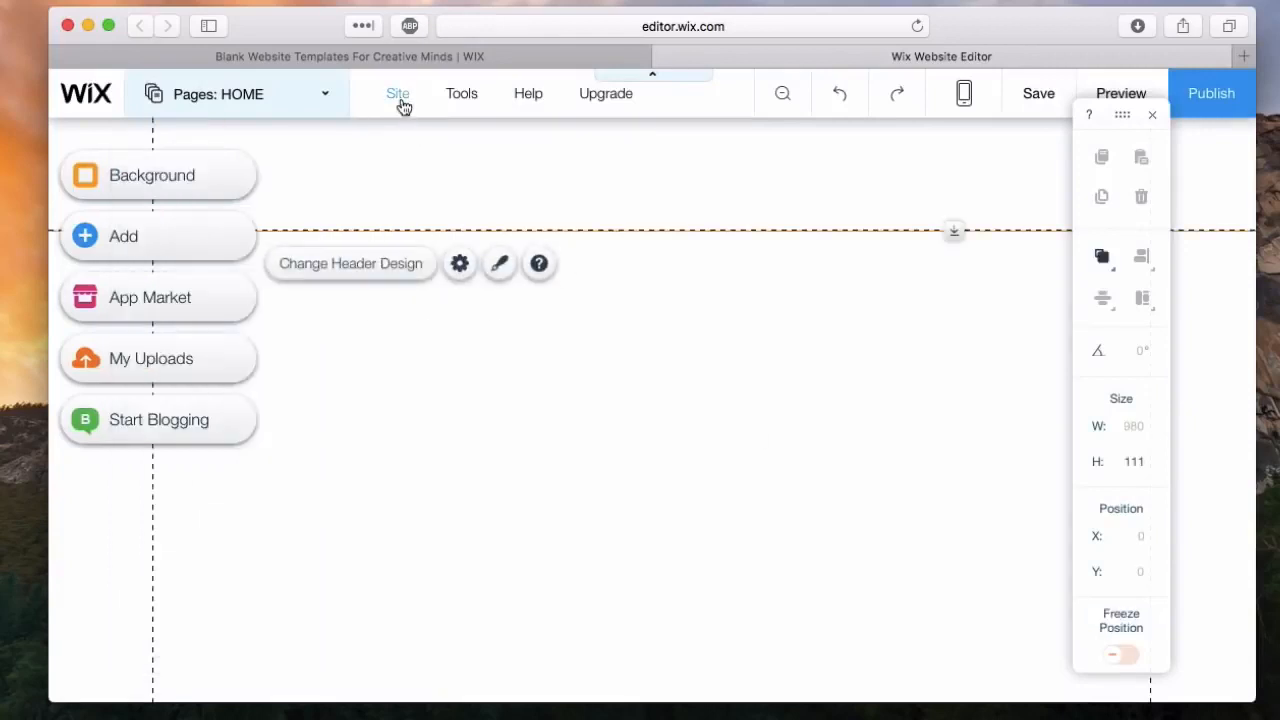
# Step: Look through the Site, Tools, Help and Upgrade options and view the page zoomed out
pyautogui.click(404, 105)
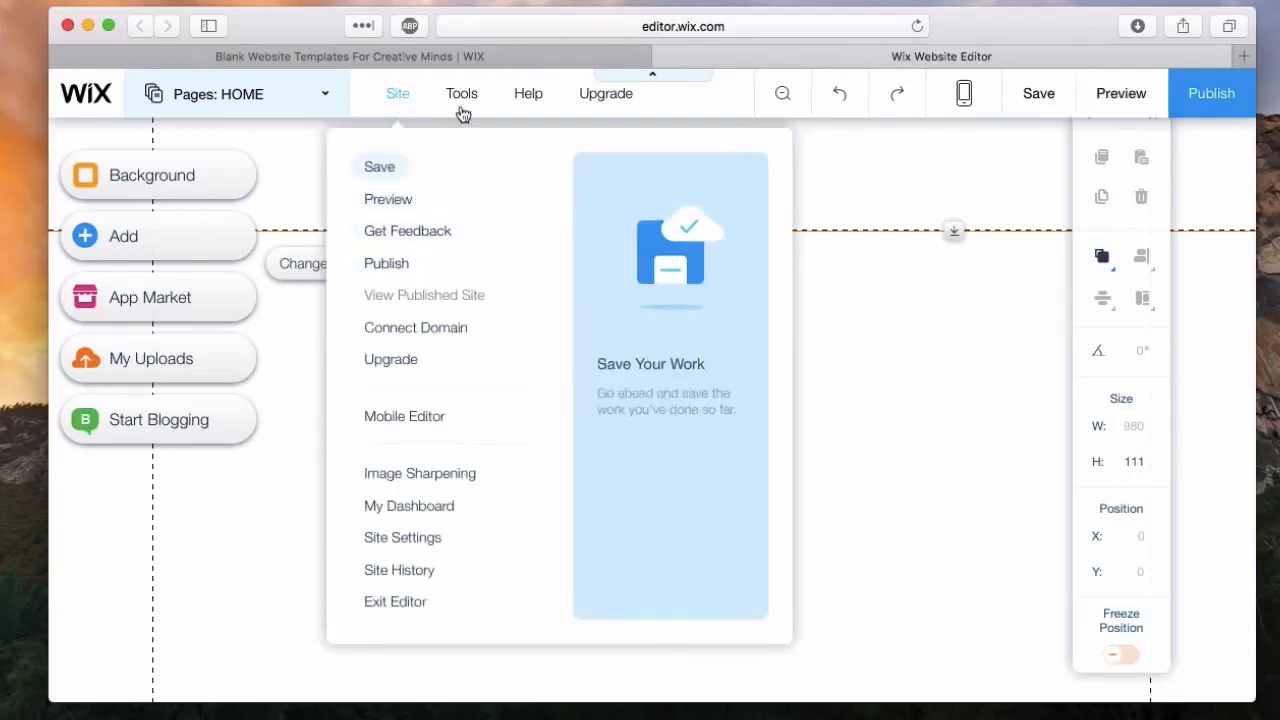
pyautogui.moveTo(461, 114)
pyautogui.moveTo(522, 114)
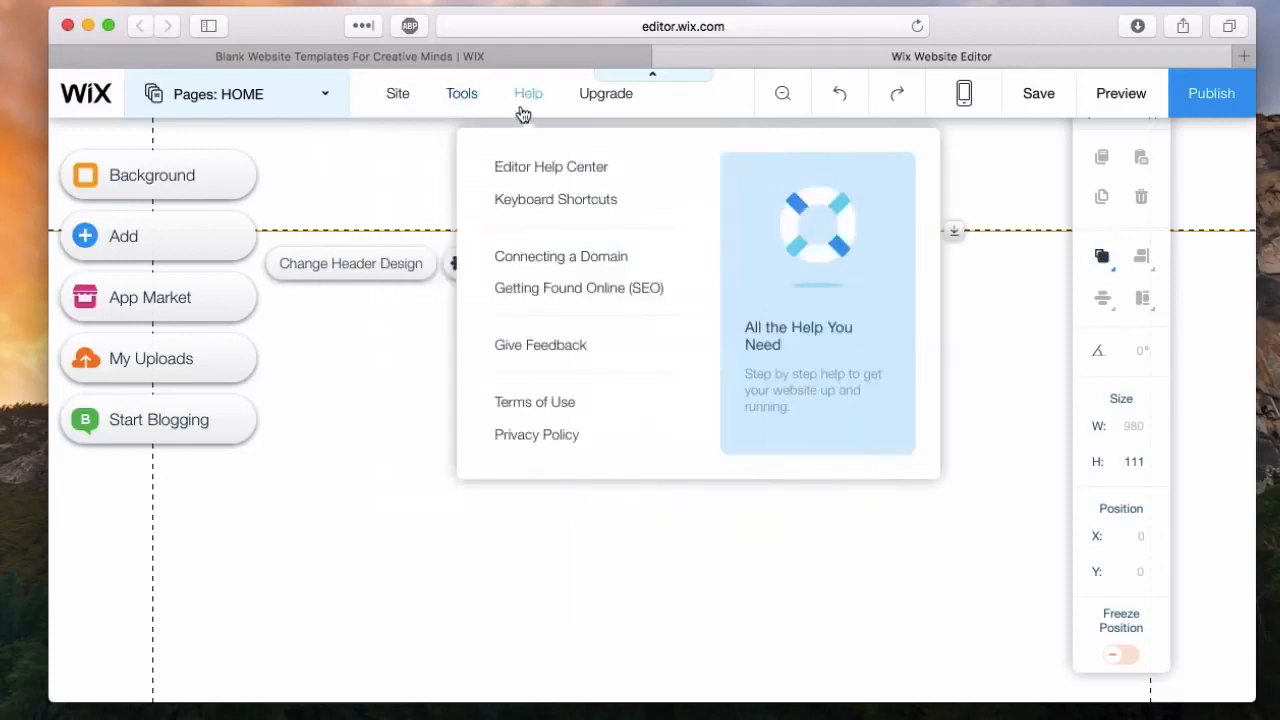
pyautogui.moveTo(590, 115)
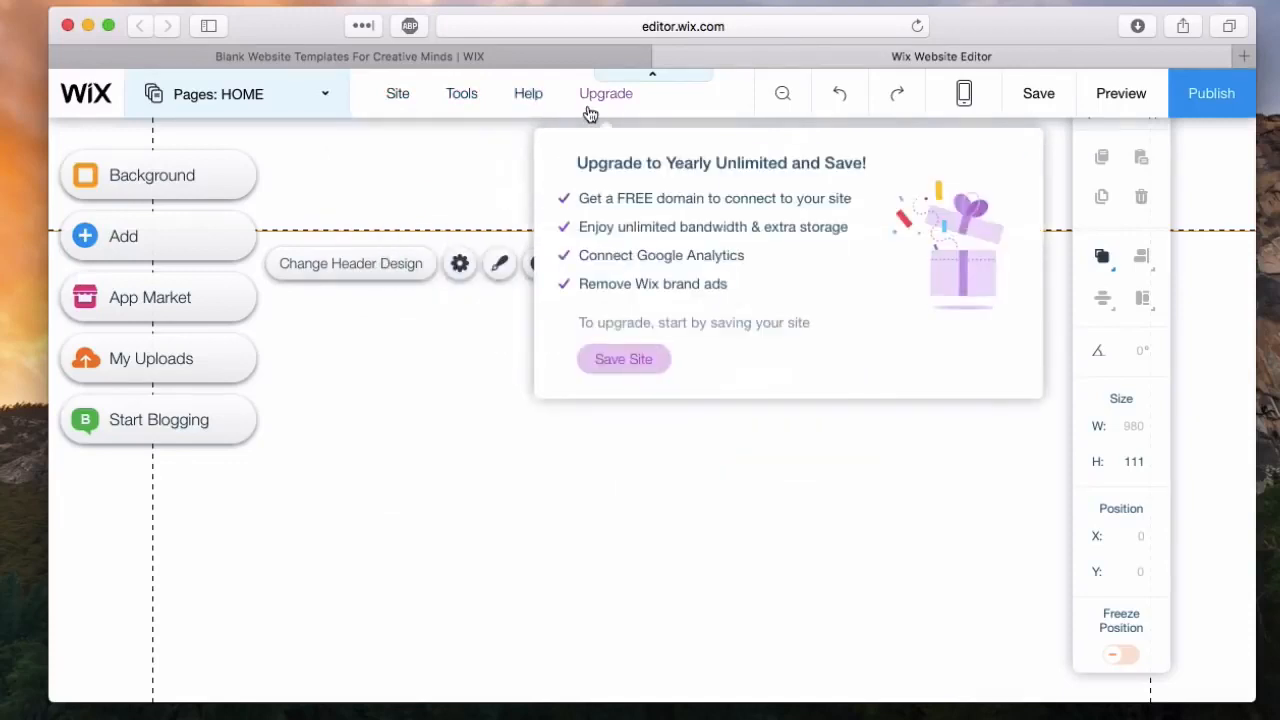
pyautogui.click(781, 104)
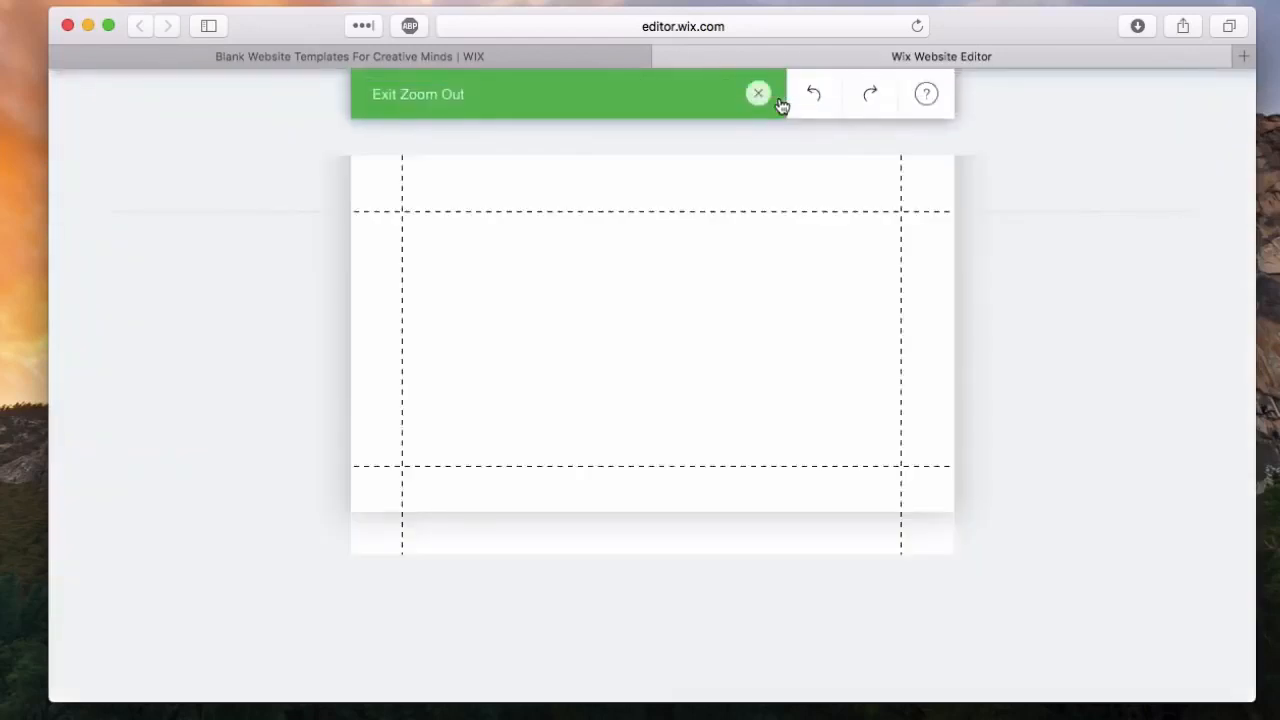
pyautogui.click(758, 94)
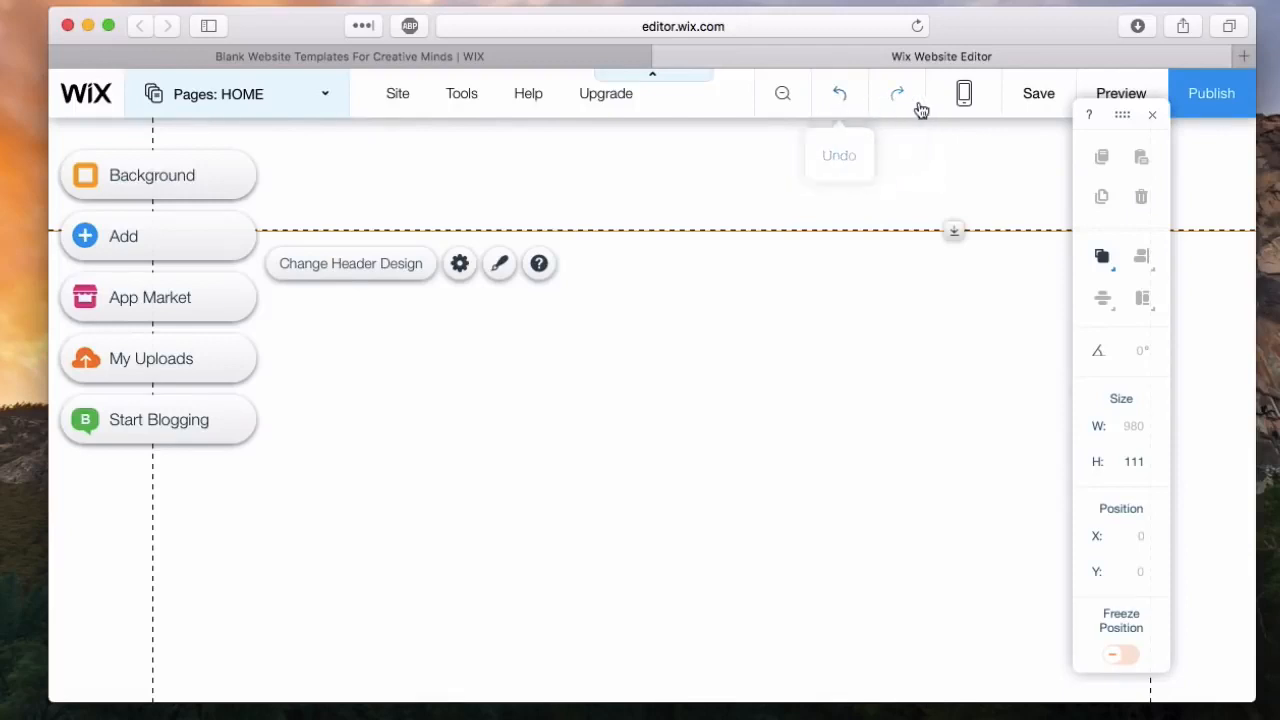
# Step: View the site in the mobile editor and switch back to the desktop view
pyautogui.click(965, 104)
pyautogui.click(965, 100)
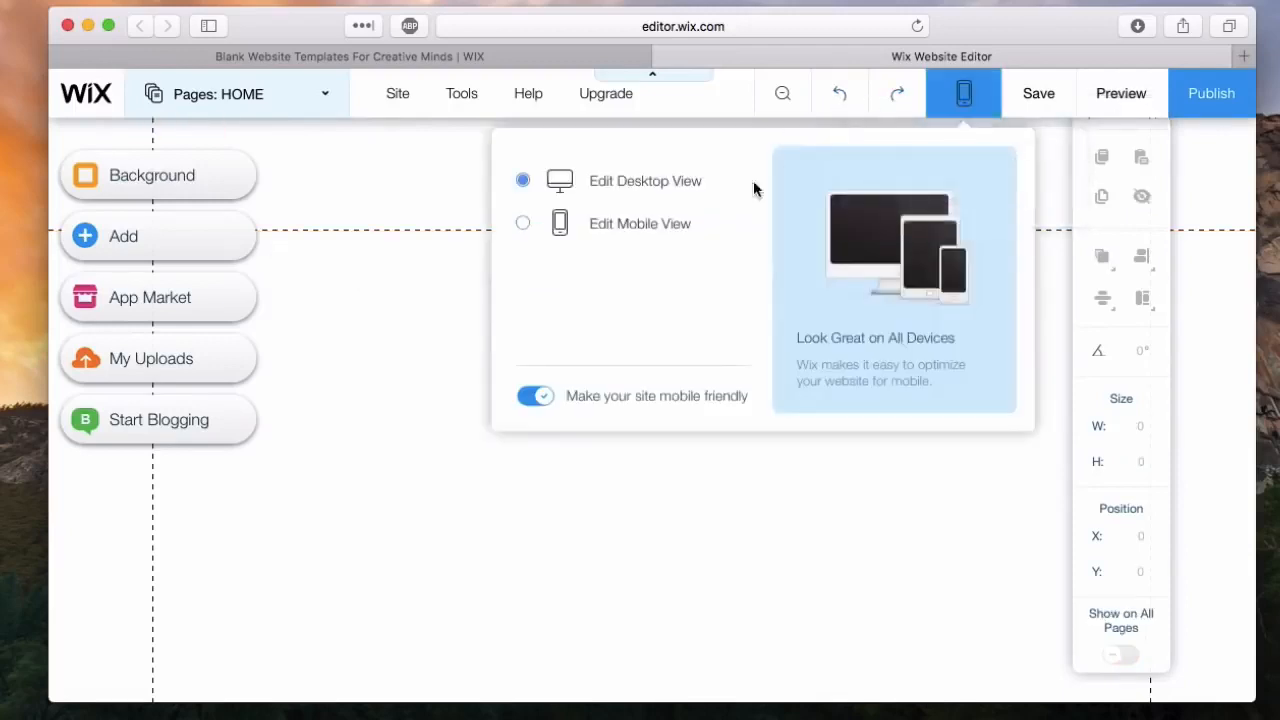
pyautogui.click(676, 221)
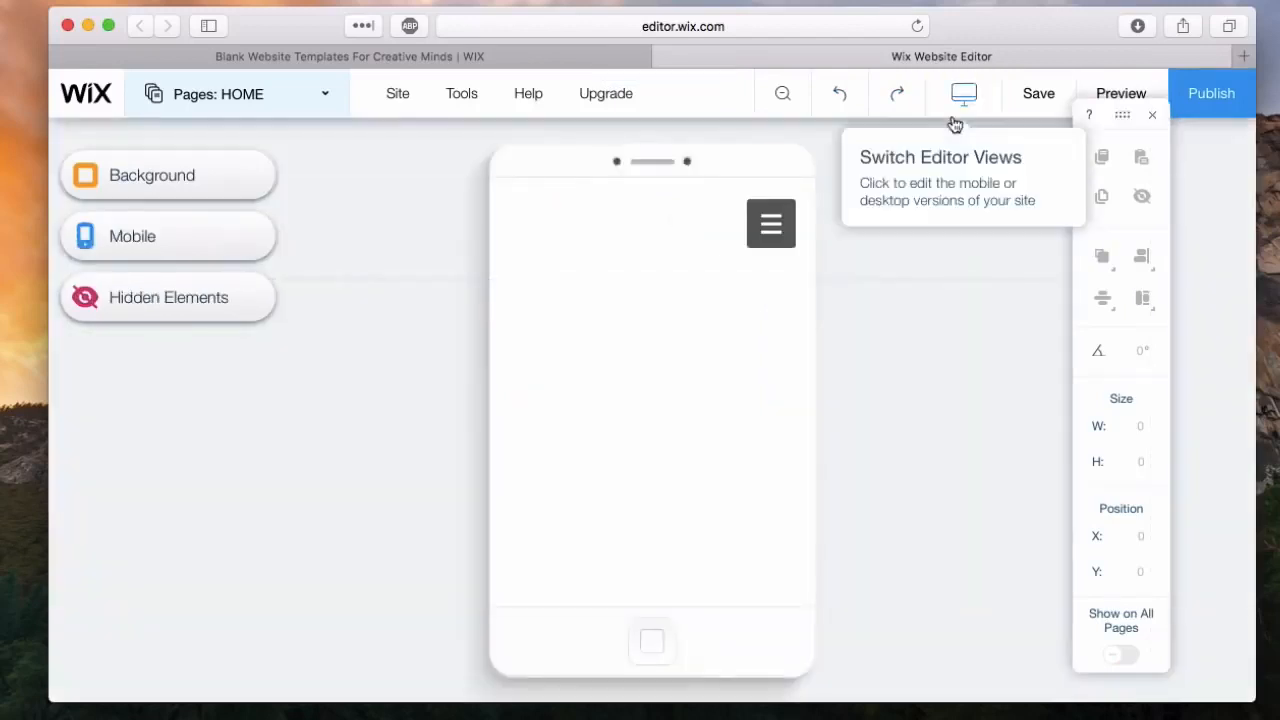
pyautogui.click(955, 118)
pyautogui.click(680, 184)
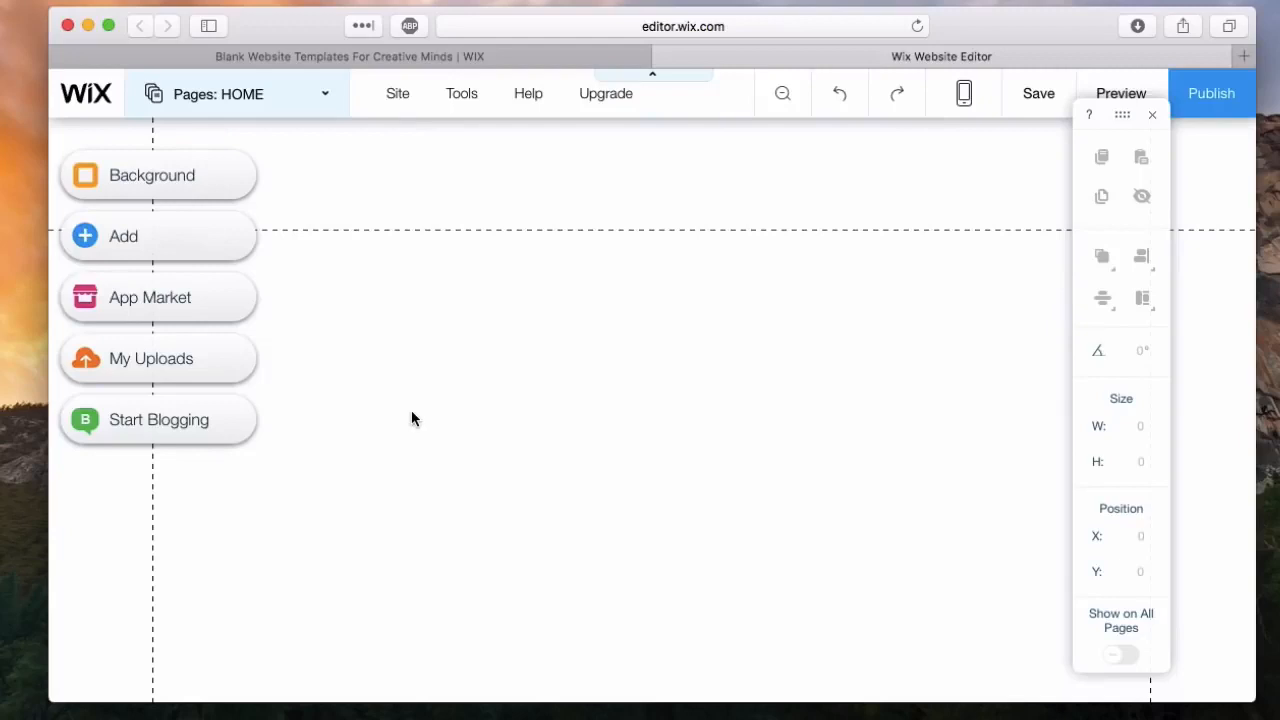
# Step: Move the floating element toolbar lower in the editor
pyautogui.moveTo(1123, 118); pyautogui.dragTo(1160, 186)
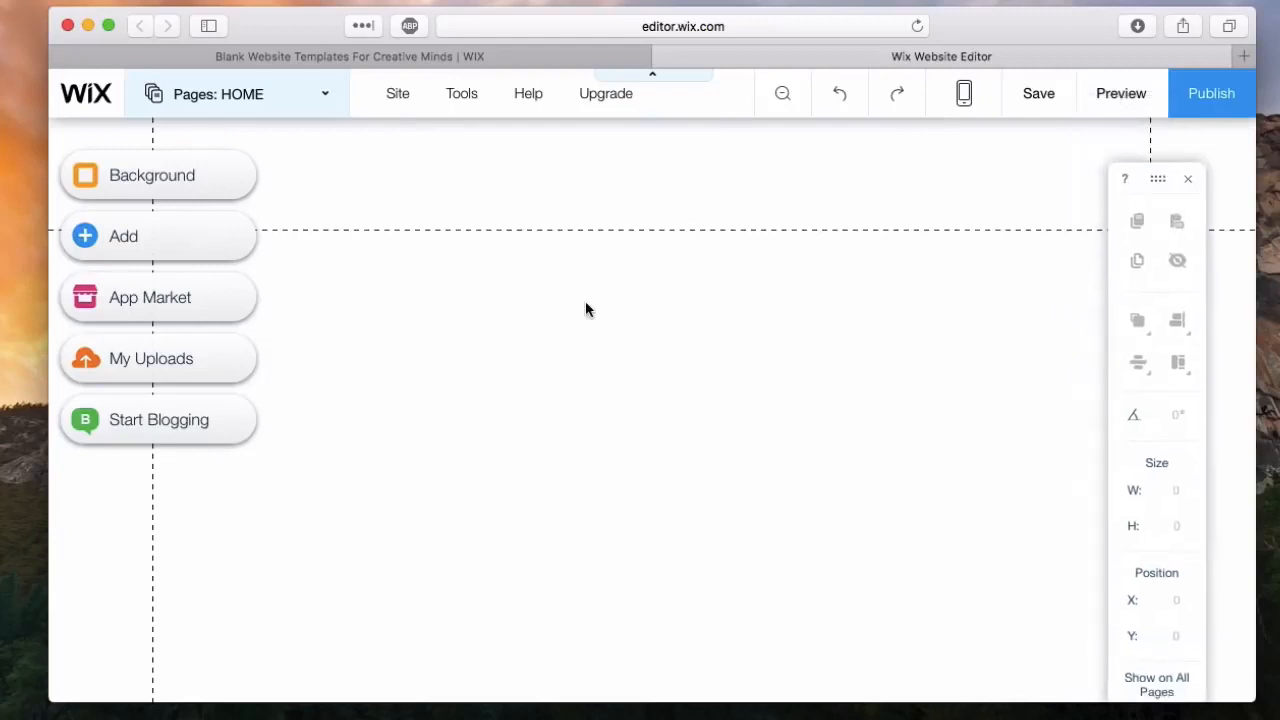
# Step: Look through the page background, add elements, App Market, My Uploads and blogging options of the editor
pyautogui.click(113, 180)
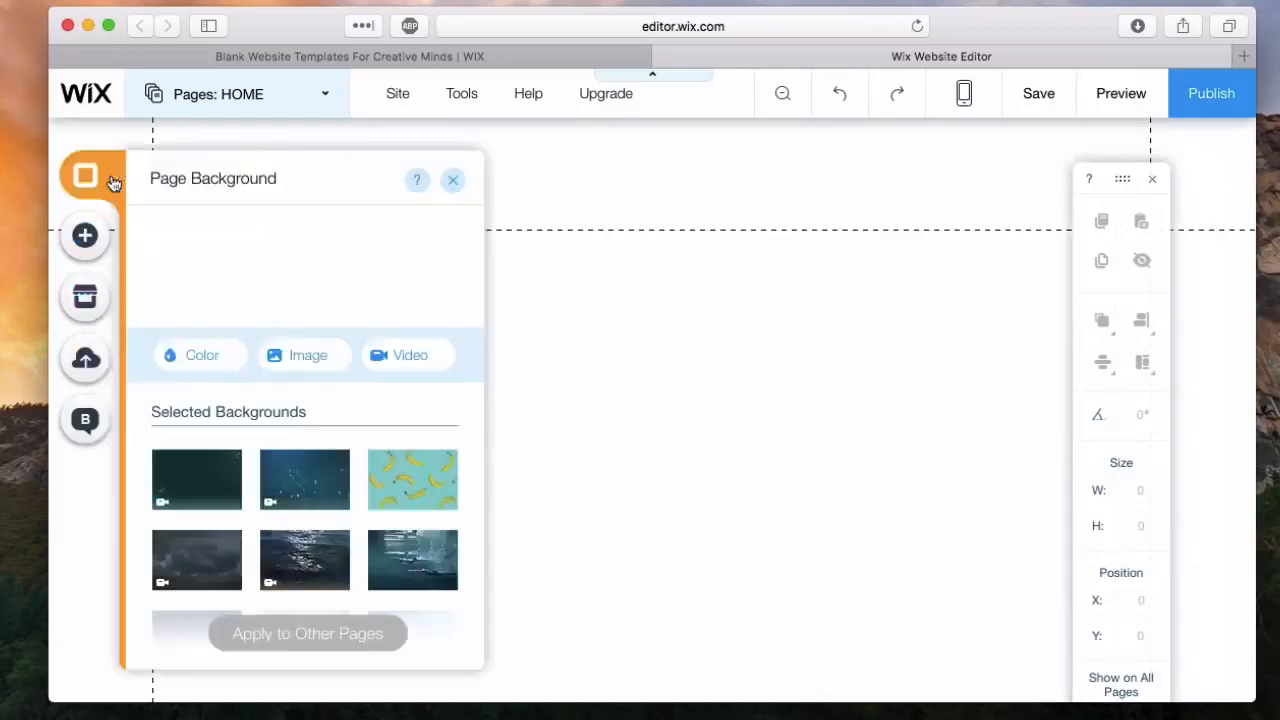
pyautogui.click(82, 236)
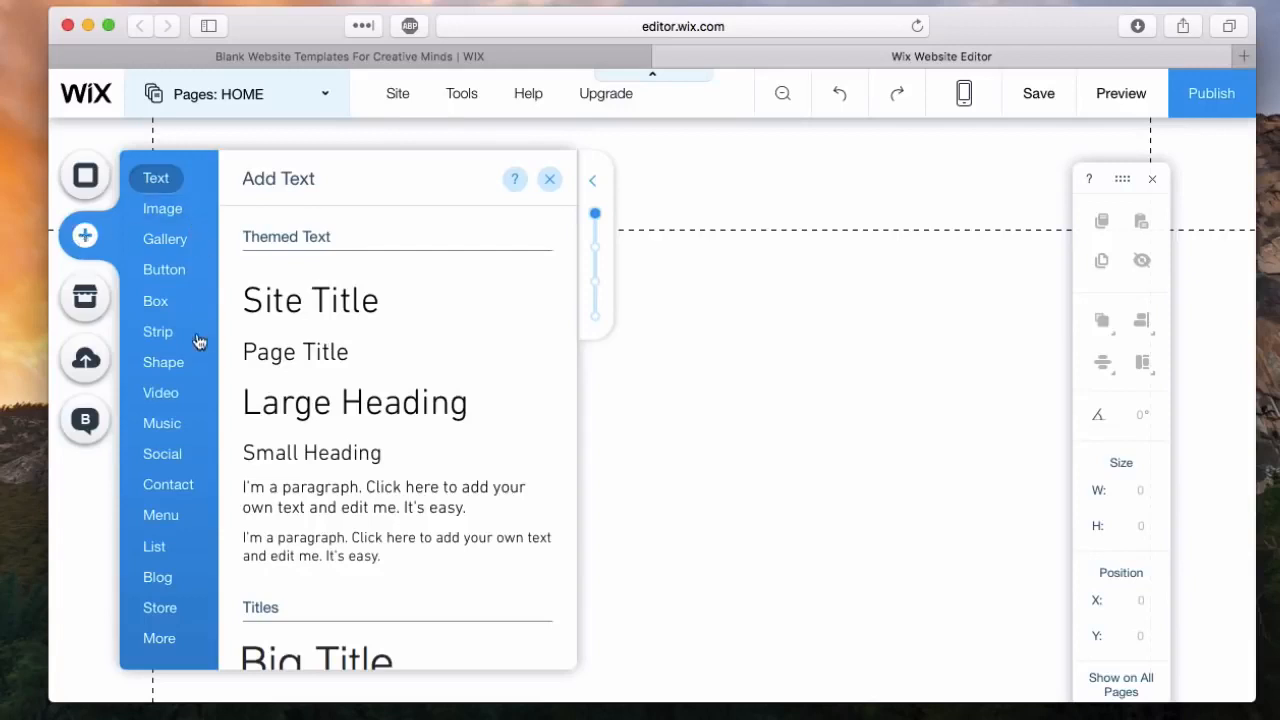
pyautogui.click(86, 295)
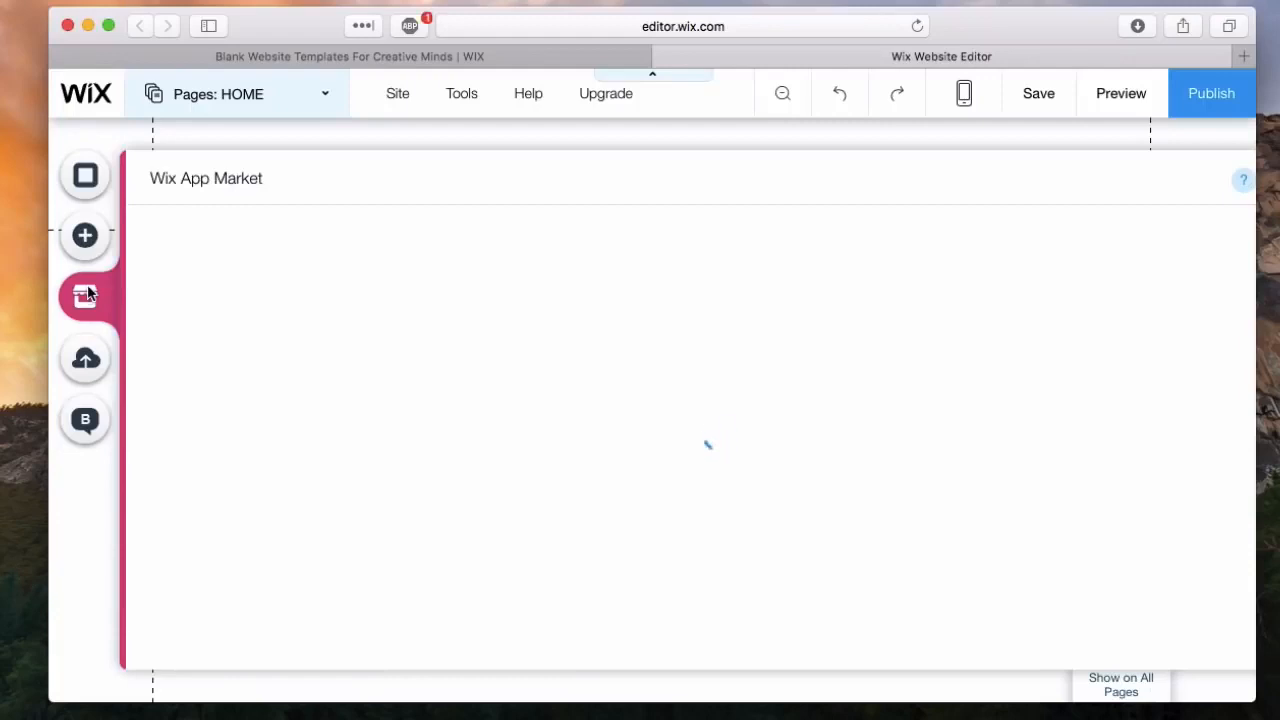
pyautogui.scroll(-5, 506, 426)
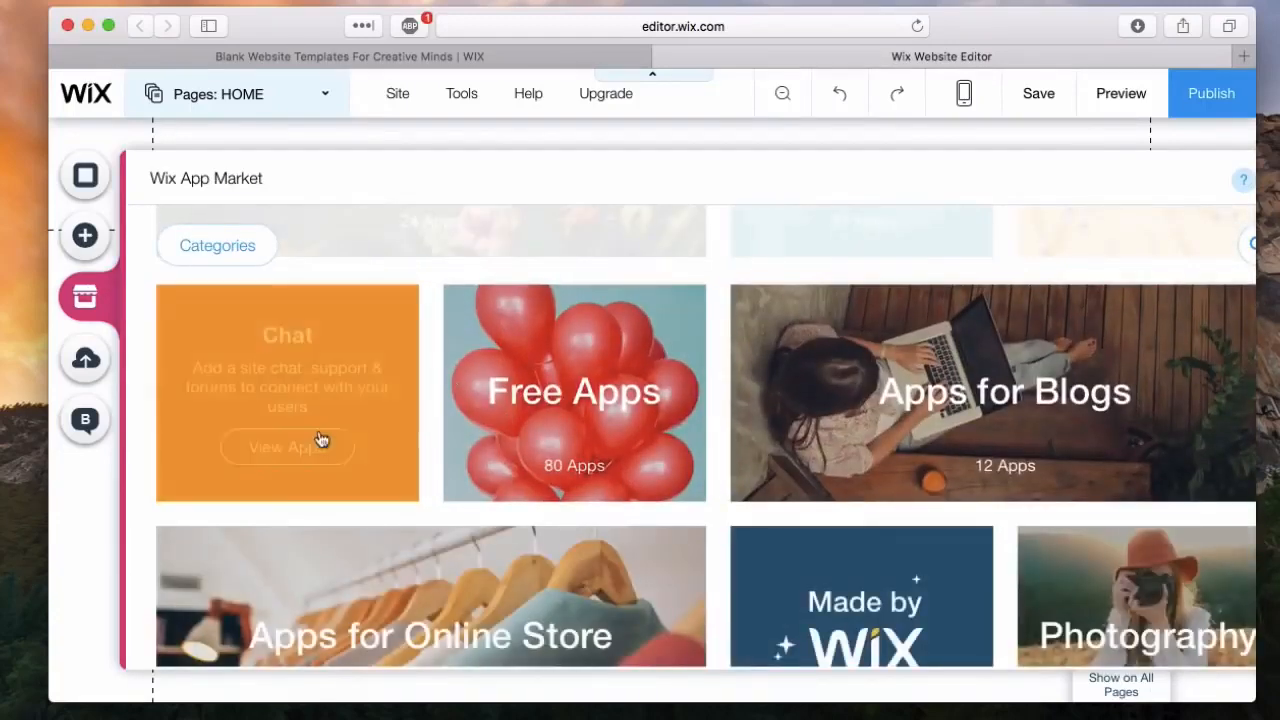
pyautogui.click(84, 360)
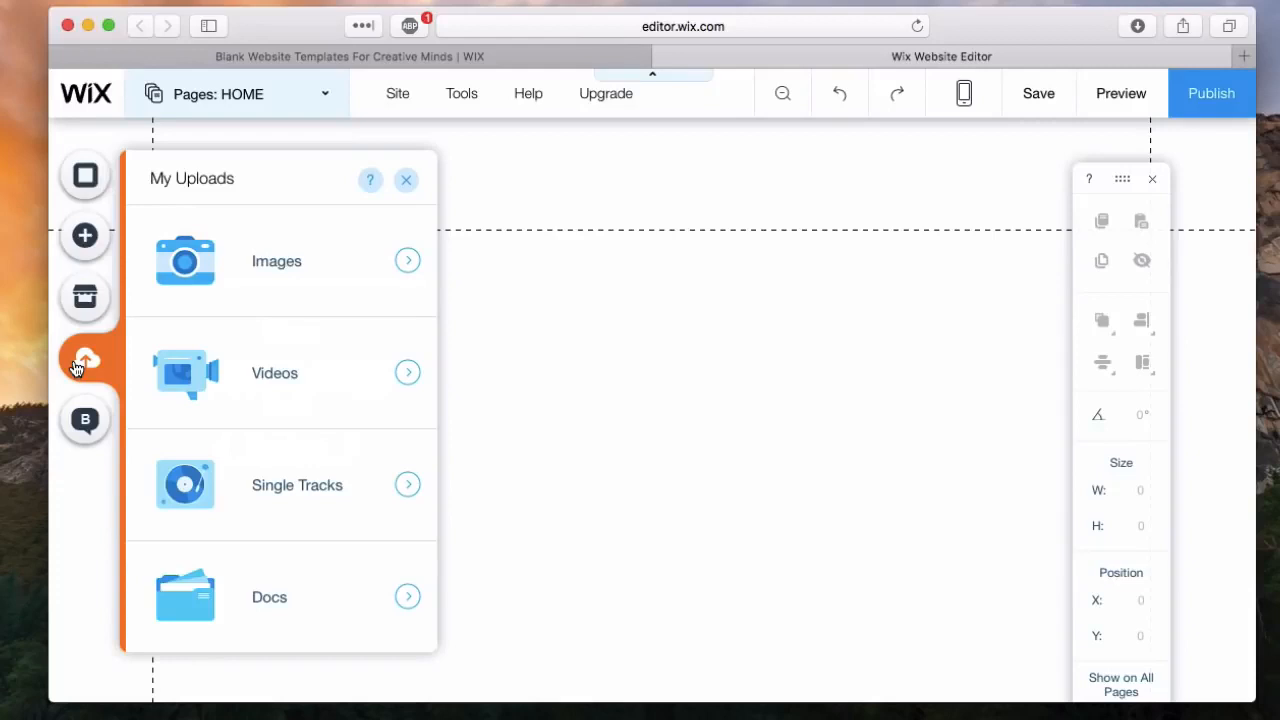
pyautogui.click(85, 418)
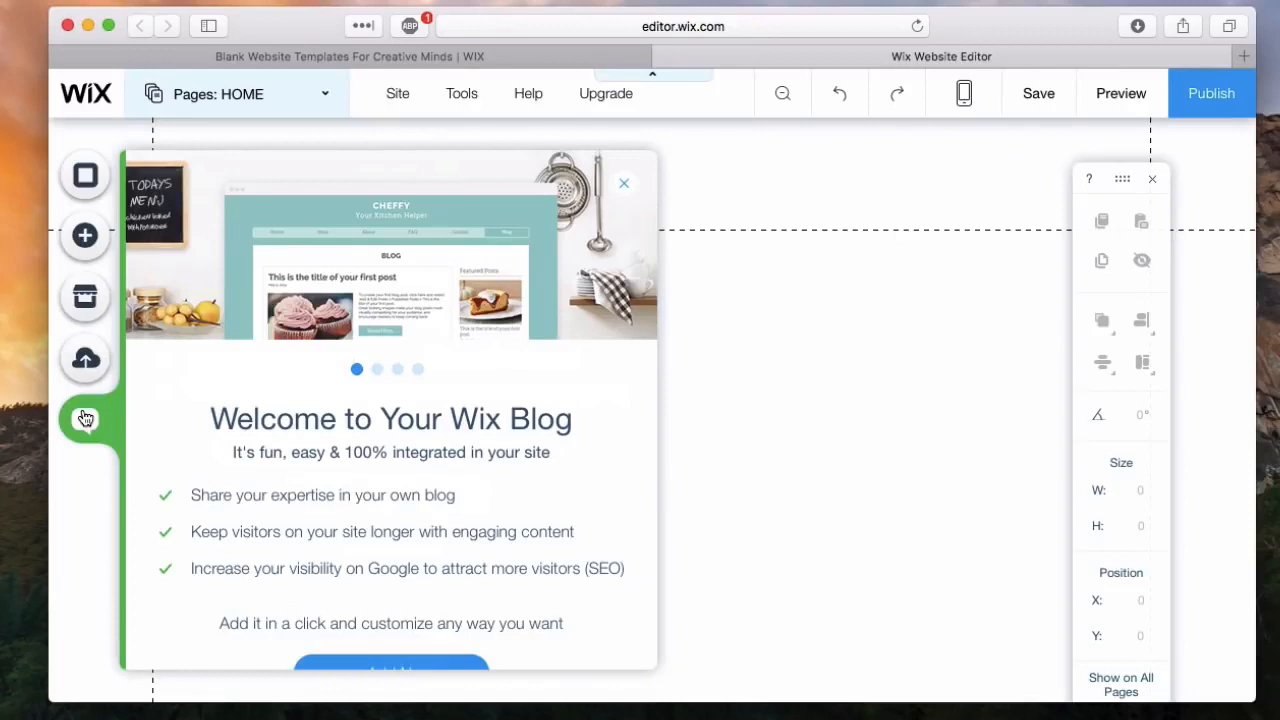
# Step: Add a Site Title themed text to the page and resize its box to about 321 by 75
pyautogui.click(85, 237)
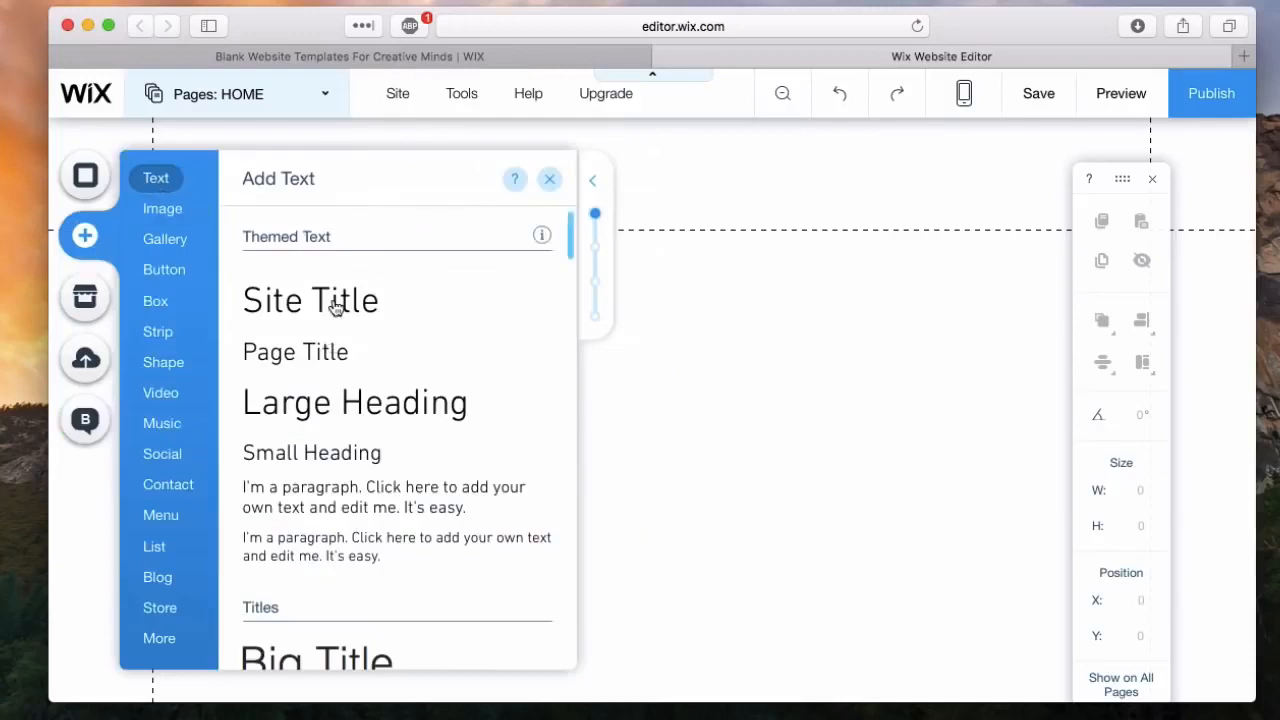
pyautogui.scroll(-5, 314, 343)
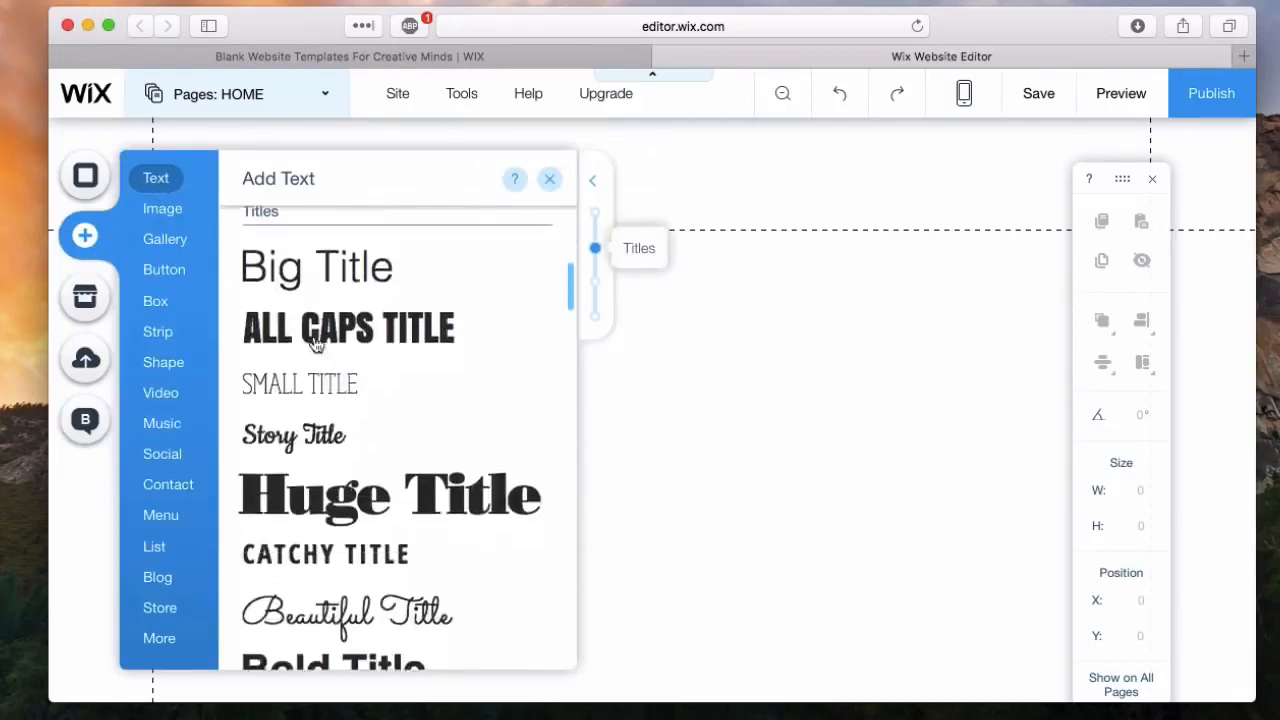
pyautogui.scroll(-4, 314, 343)
pyautogui.scroll(8, 314, 343)
pyautogui.scroll(-1, 314, 343)
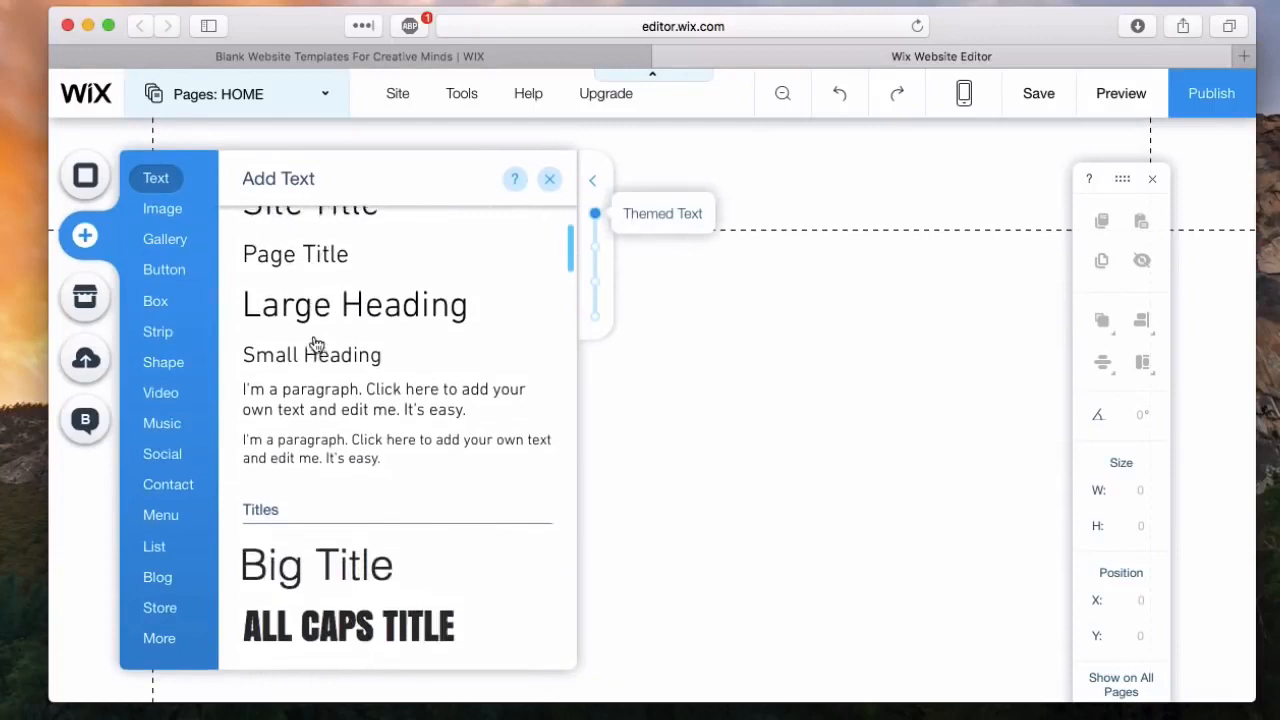
pyautogui.scroll(1, 309, 294)
pyautogui.click(312, 296)
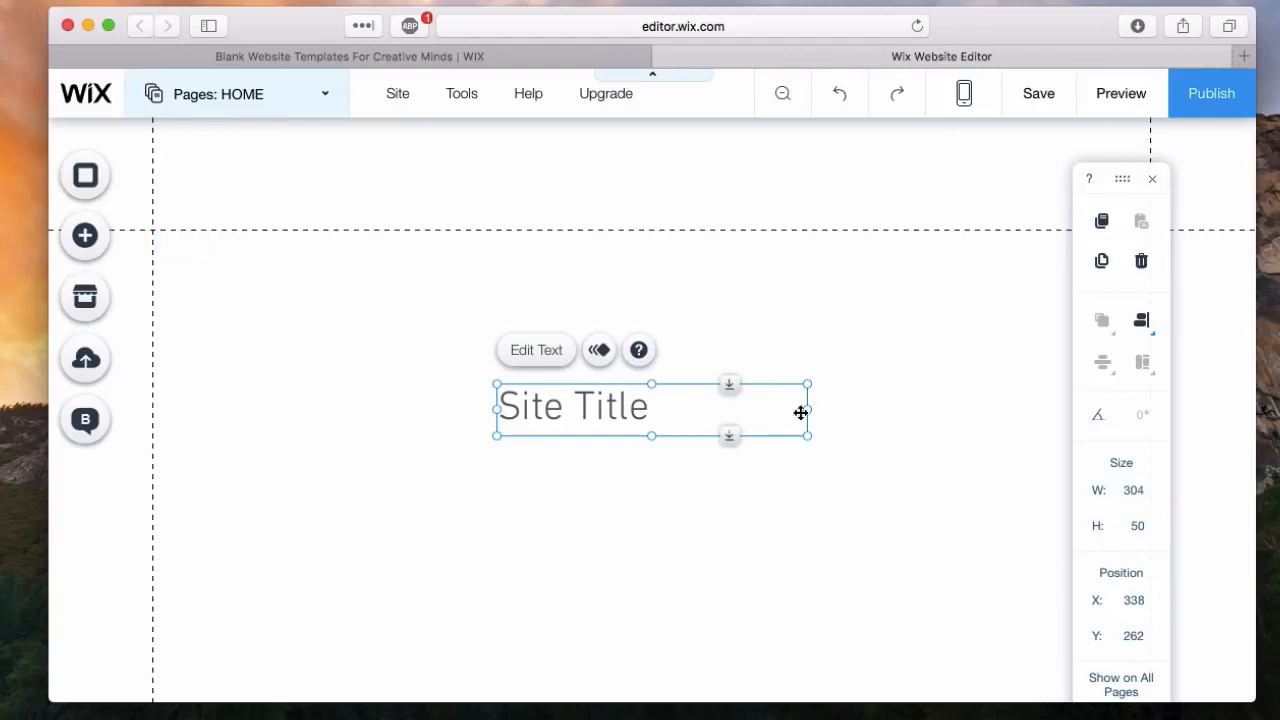
pyautogui.moveTo(809, 412)
pyautogui.mouseDown()
pyautogui.moveTo(600, 410)
pyautogui.moveTo(789, 391)
pyautogui.moveTo(553, 404)
pyautogui.moveTo(829, 380)
pyautogui.moveTo(827, 405)
pyautogui.mouseUp()
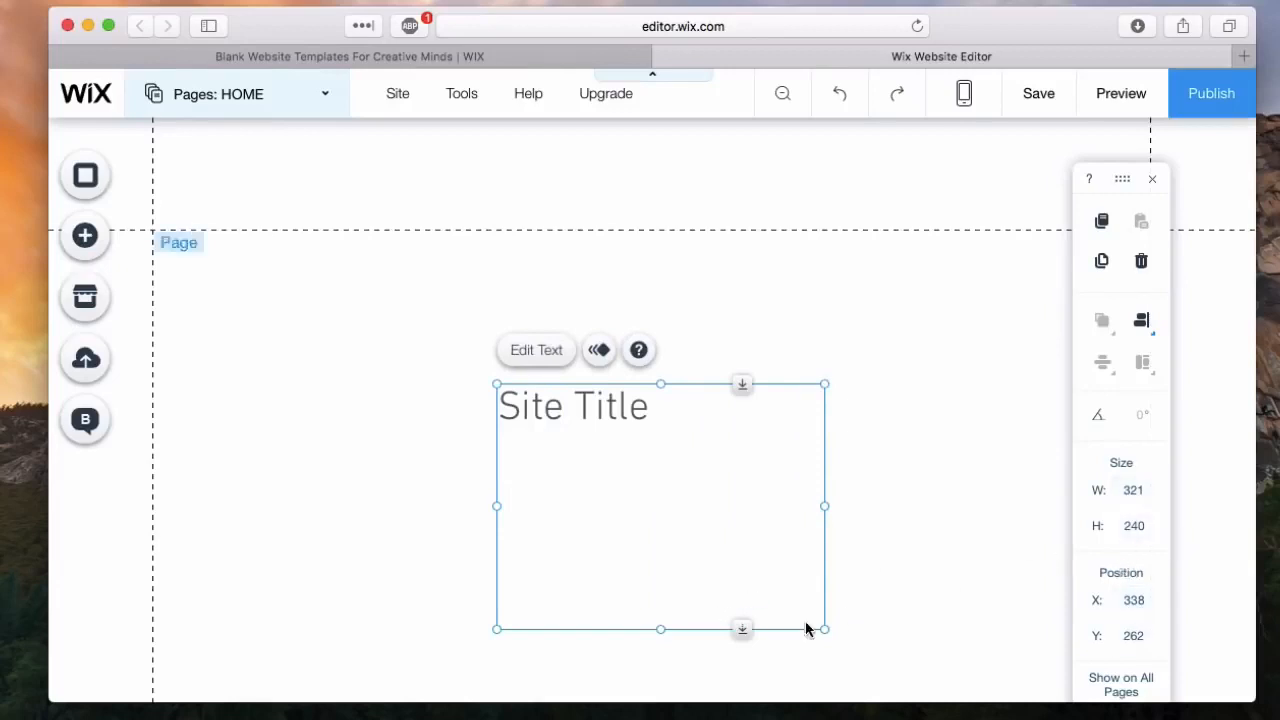
pyautogui.moveTo(657, 628); pyautogui.dragTo(620, 412)
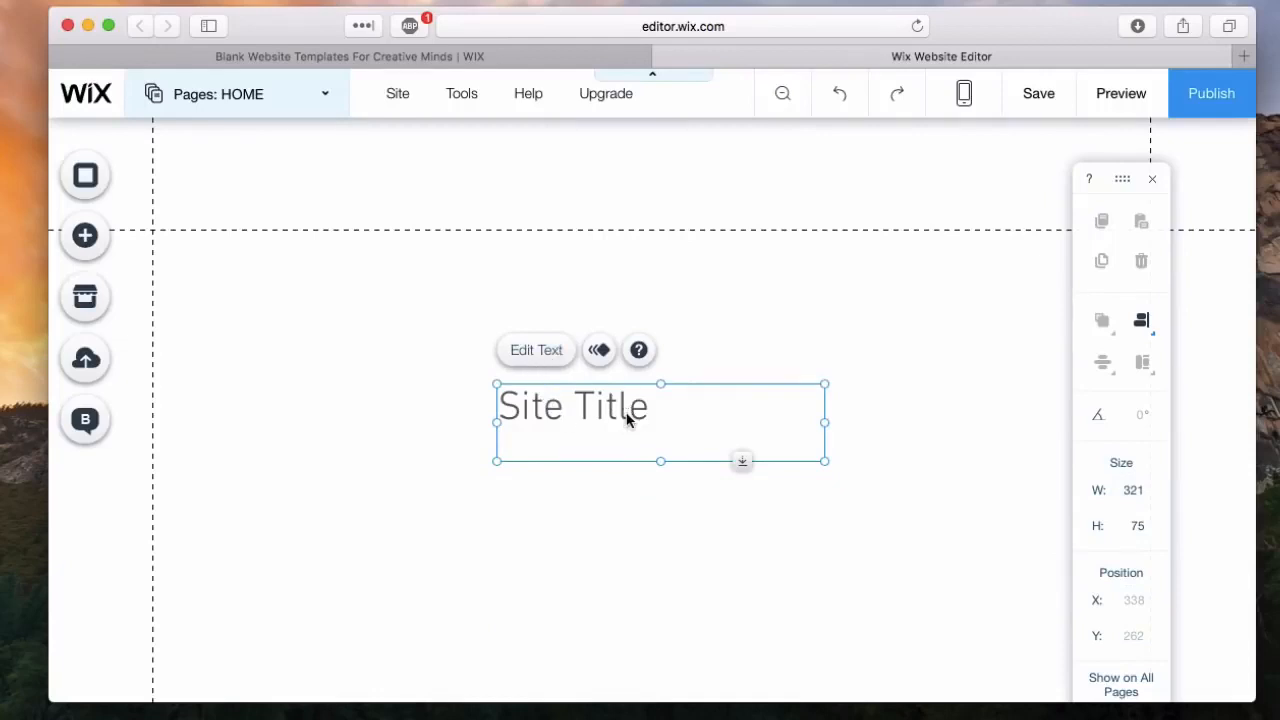
# Step: Replace the title text with "Foodie", set its font size to 70 px and make it bold
pyautogui.doubleClick(595, 393)
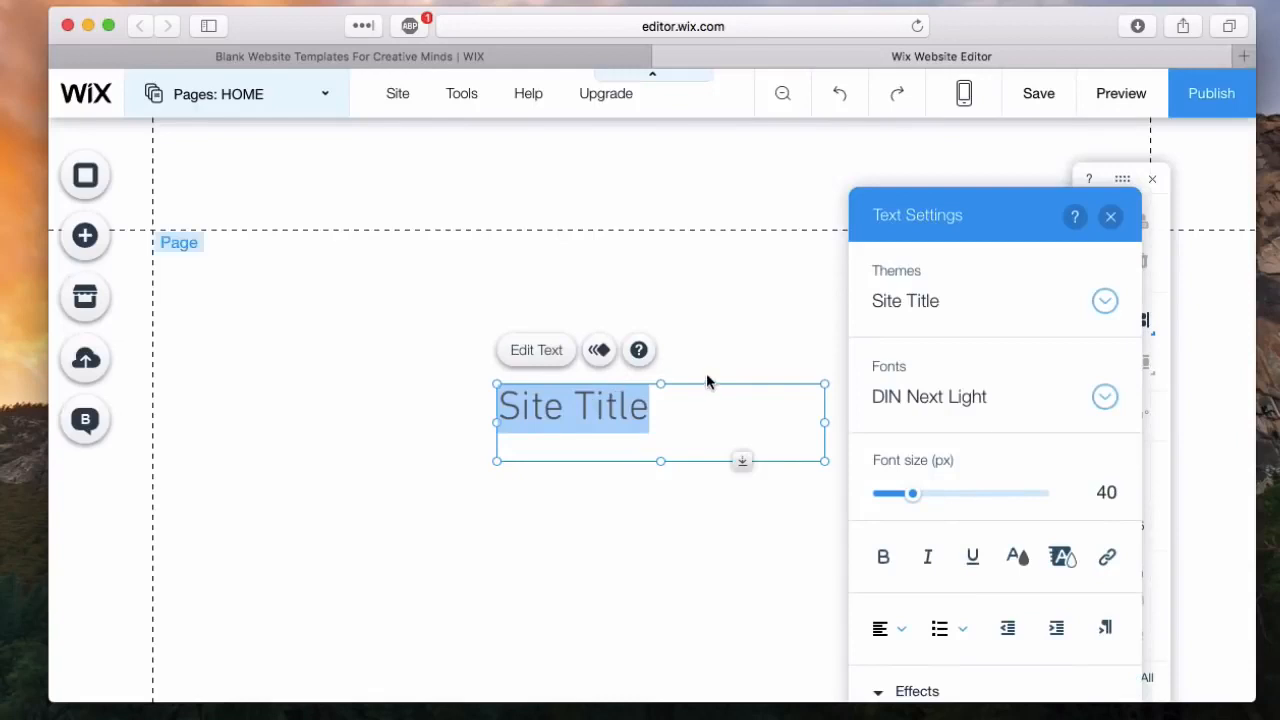
pyautogui.write('Foodie')
pyautogui.press('super+a')
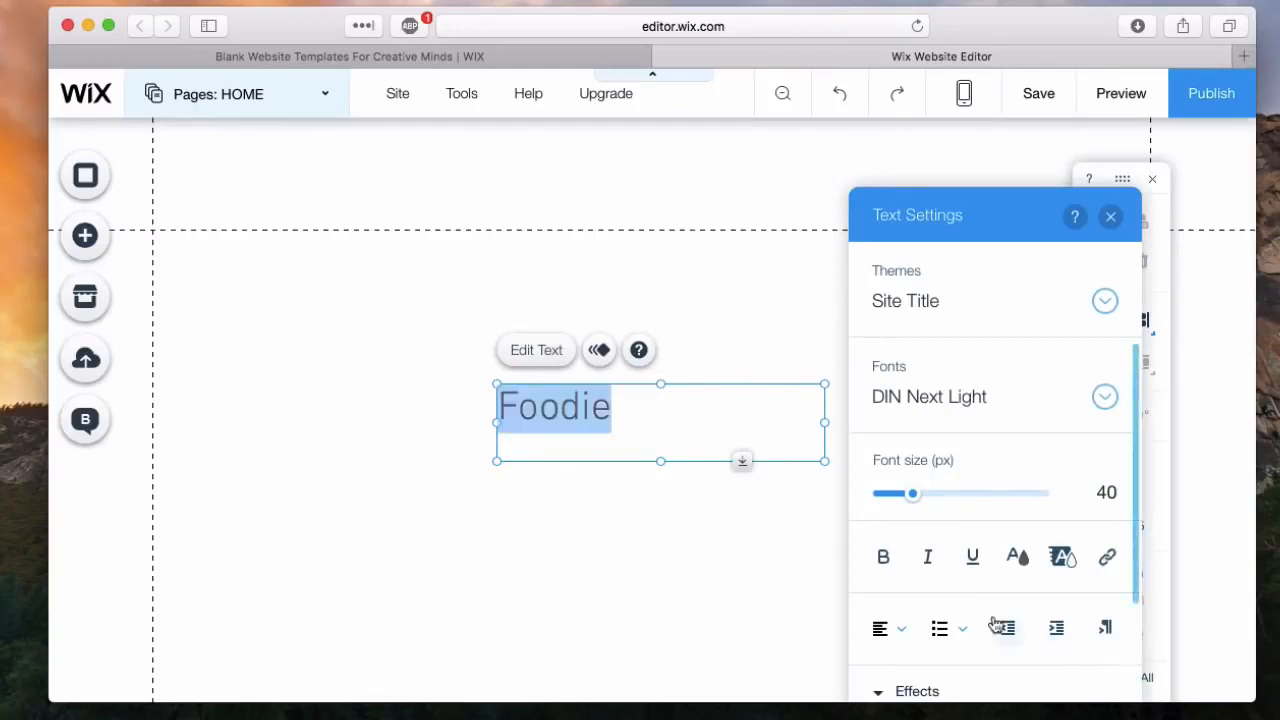
pyautogui.click(943, 500)
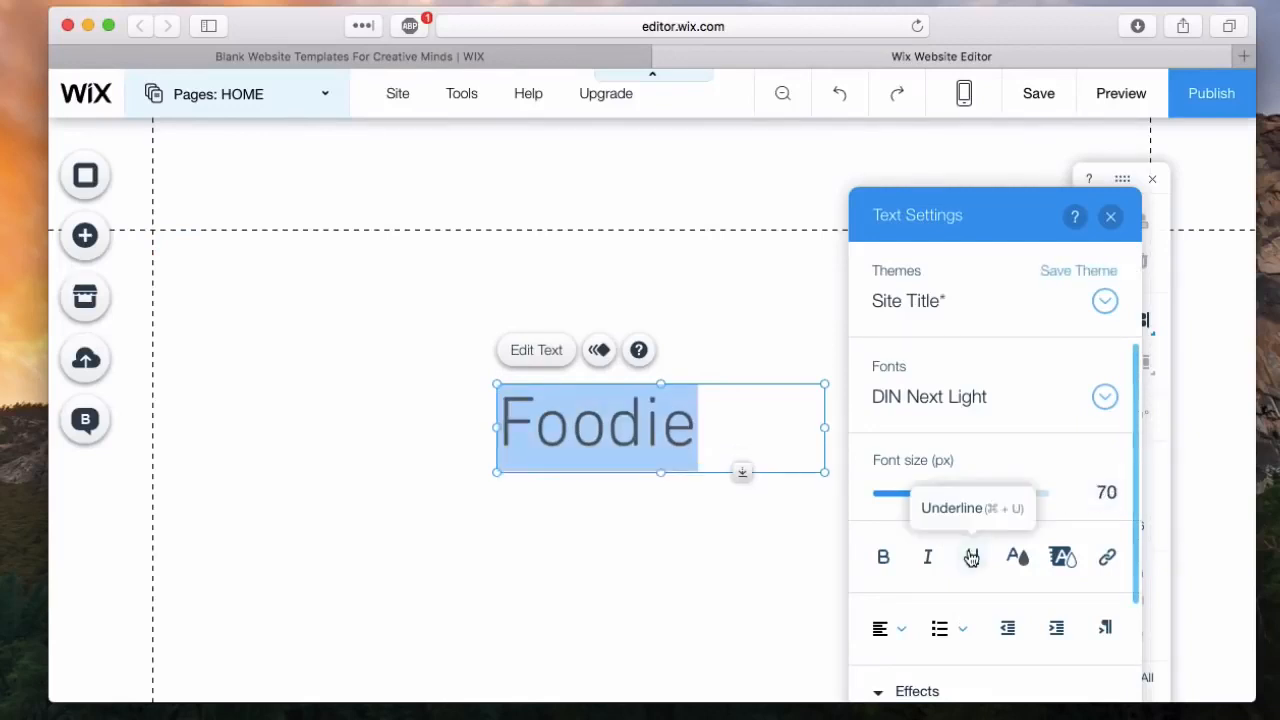
pyautogui.scroll(-2, 971, 557)
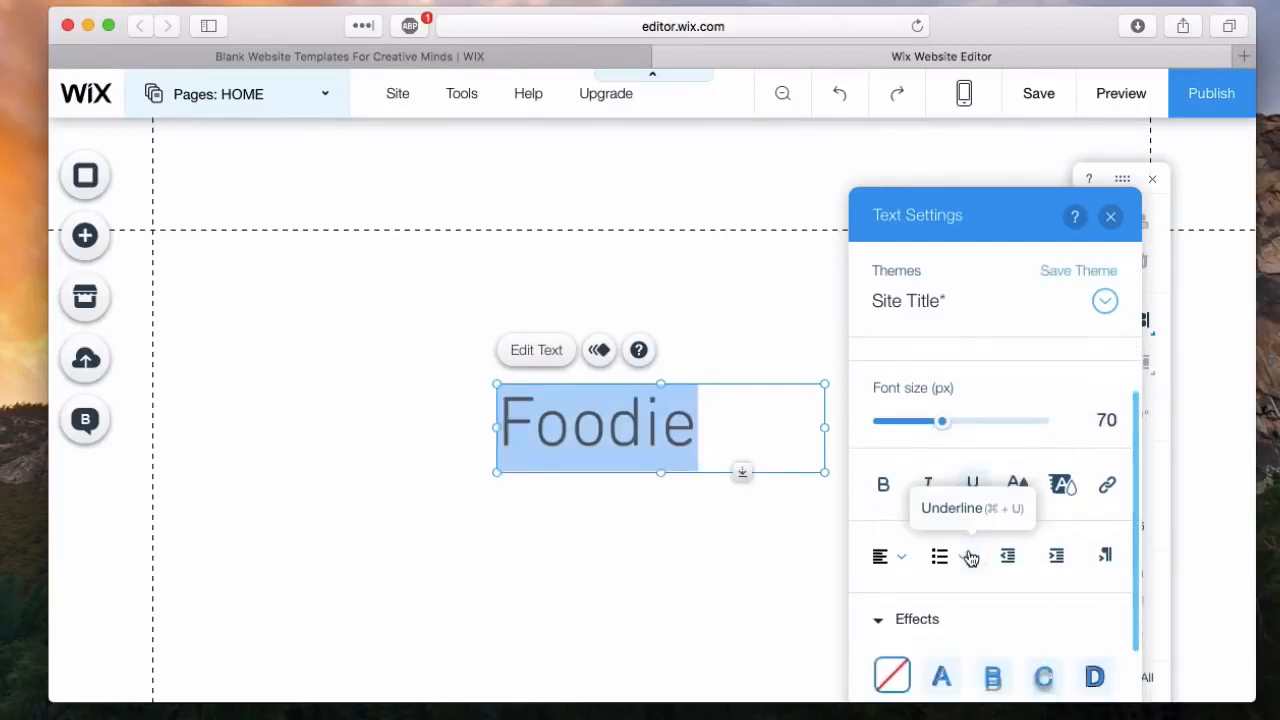
pyautogui.click(885, 486)
# Step: Move the Foodie title into the page header at about X 368, Y 25
pyautogui.click(716, 546)
pyautogui.moveTo(632, 443); pyautogui.dragTo(664, 196)
pyautogui.click(822, 582)
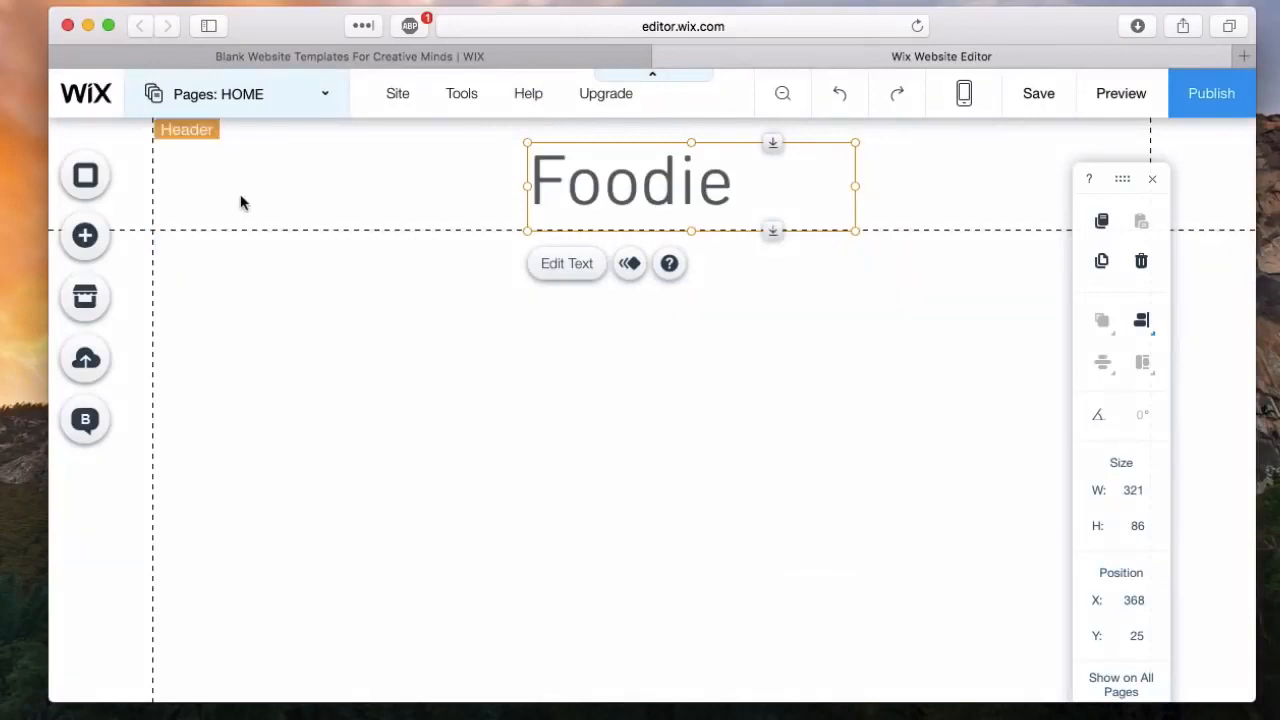
pyautogui.scroll(-5, 371, 437)
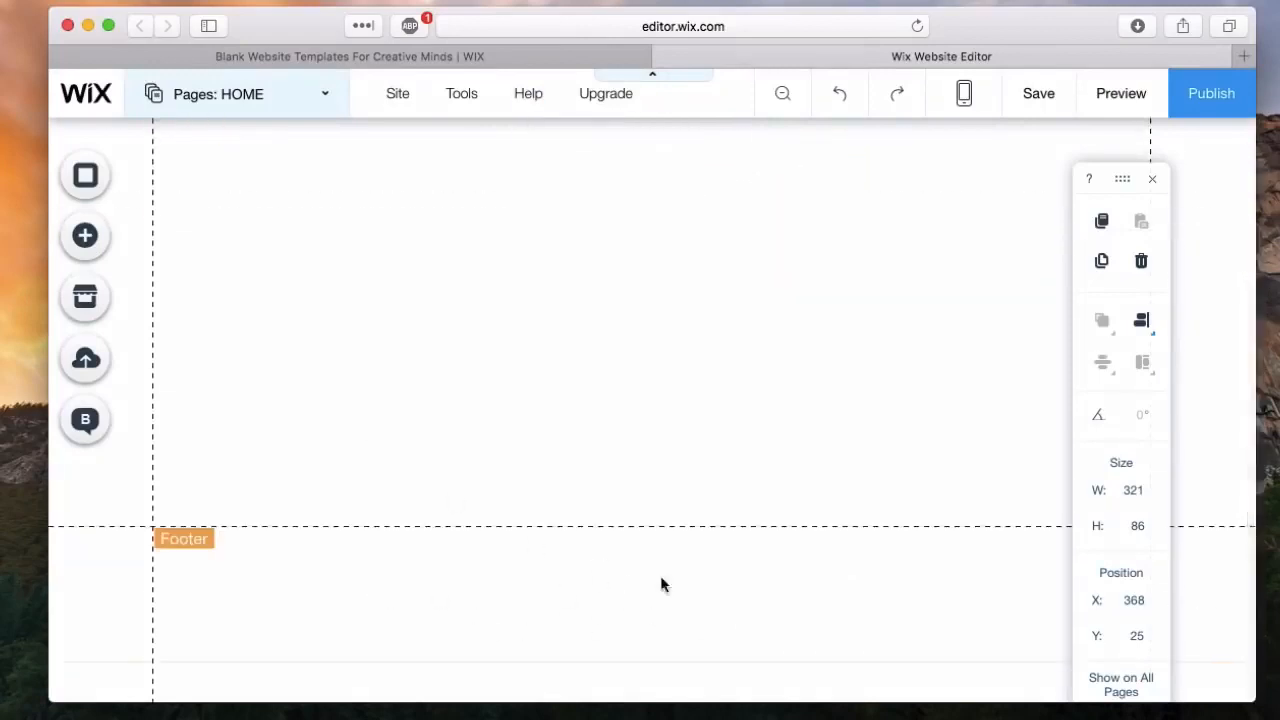
pyautogui.scroll(5, 762, 410)
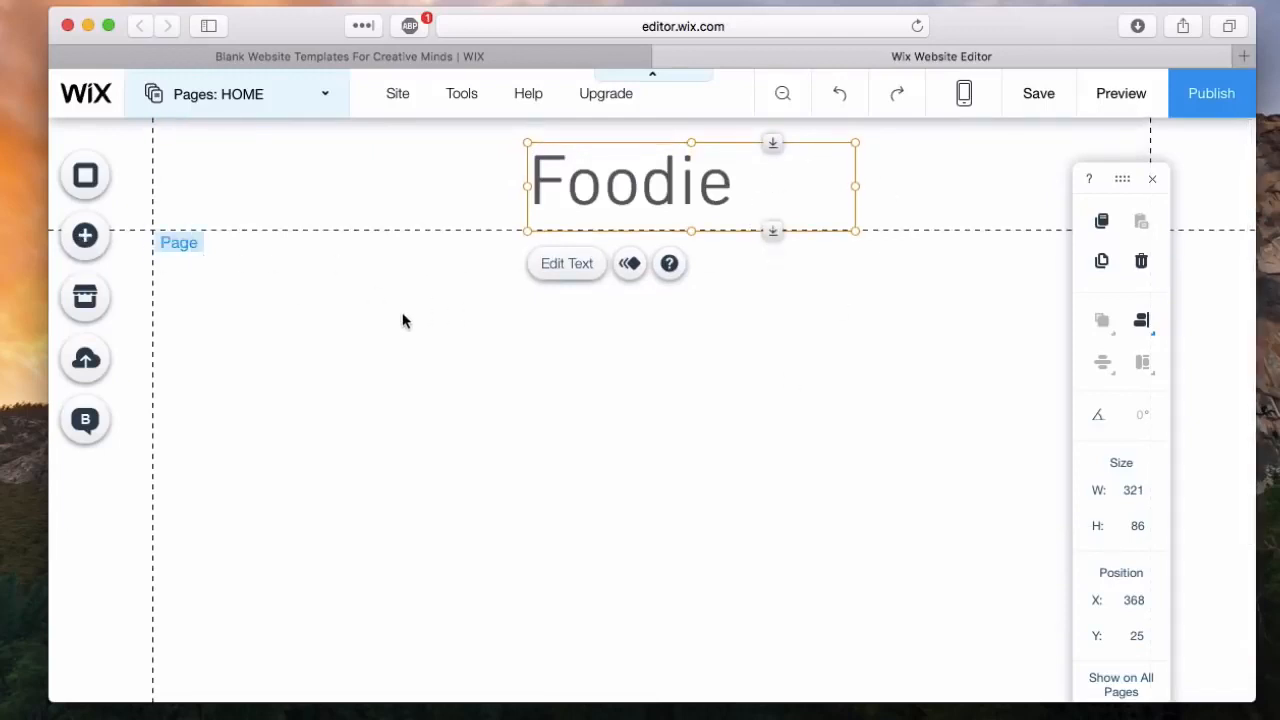
pyautogui.click(85, 235)
pyautogui.click(310, 294)
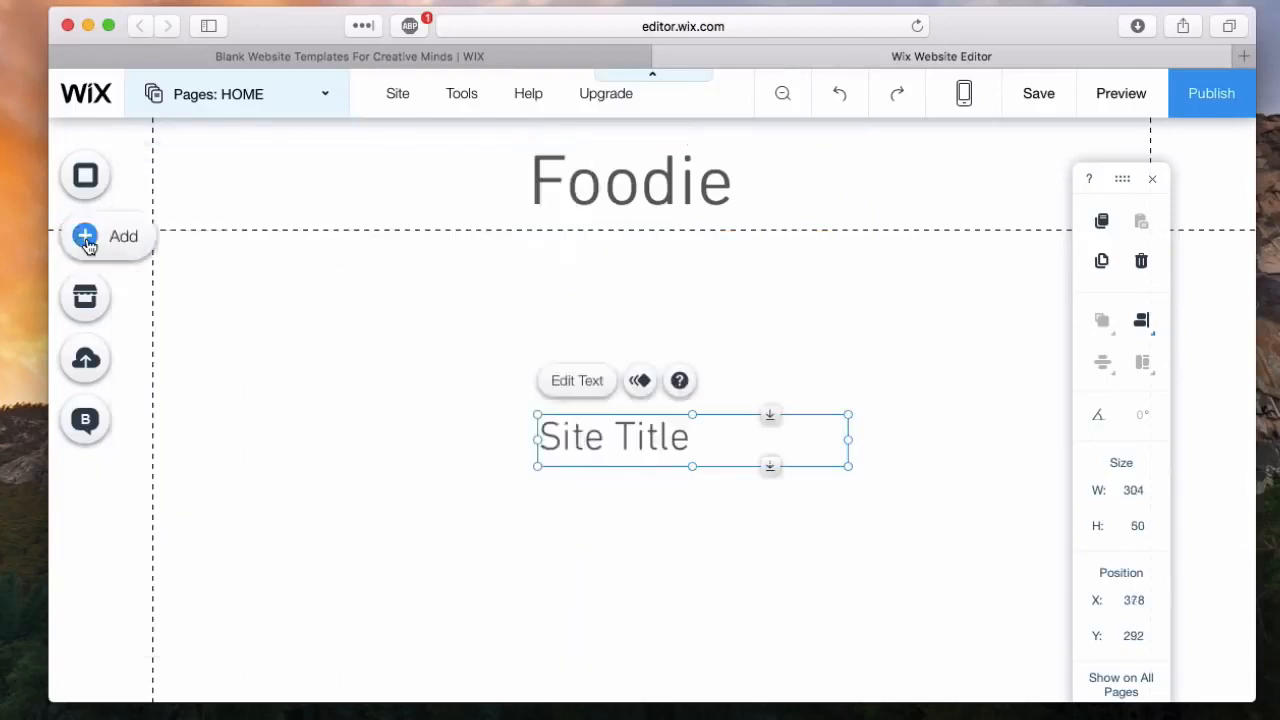
pyautogui.click(87, 245)
pyautogui.click(701, 495)
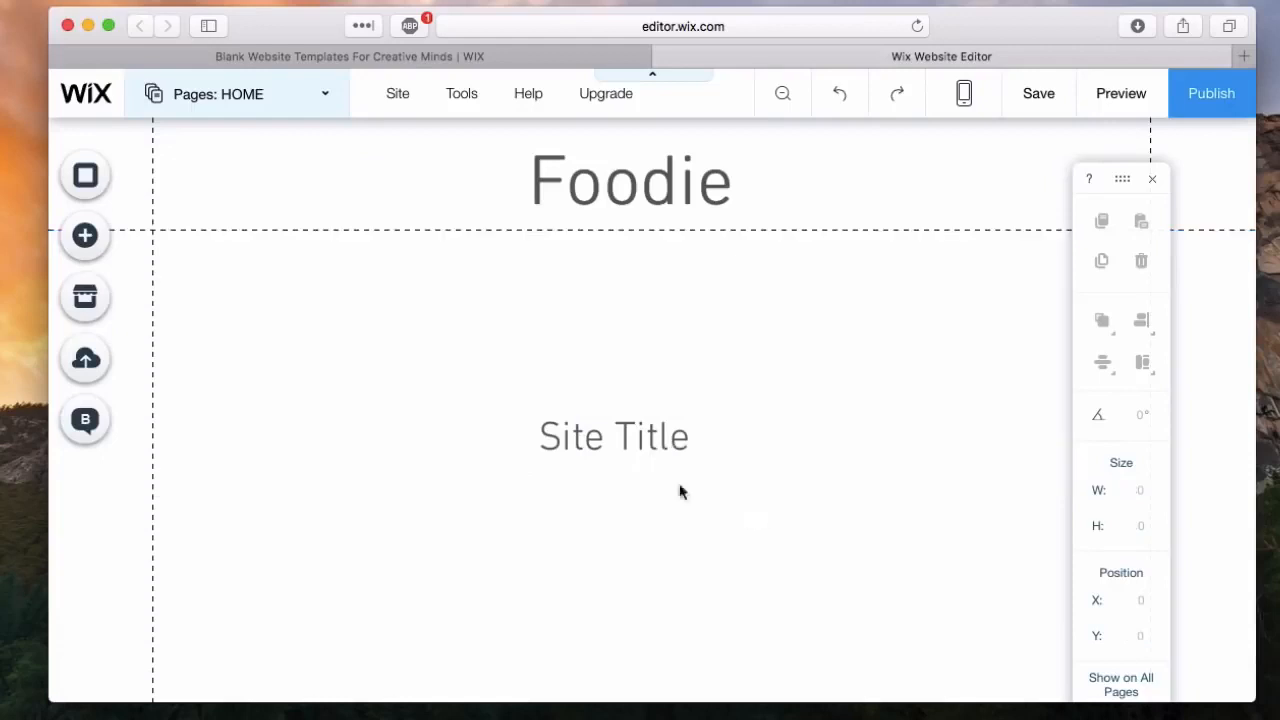
pyautogui.click(588, 440)
pyautogui.press('Delete')
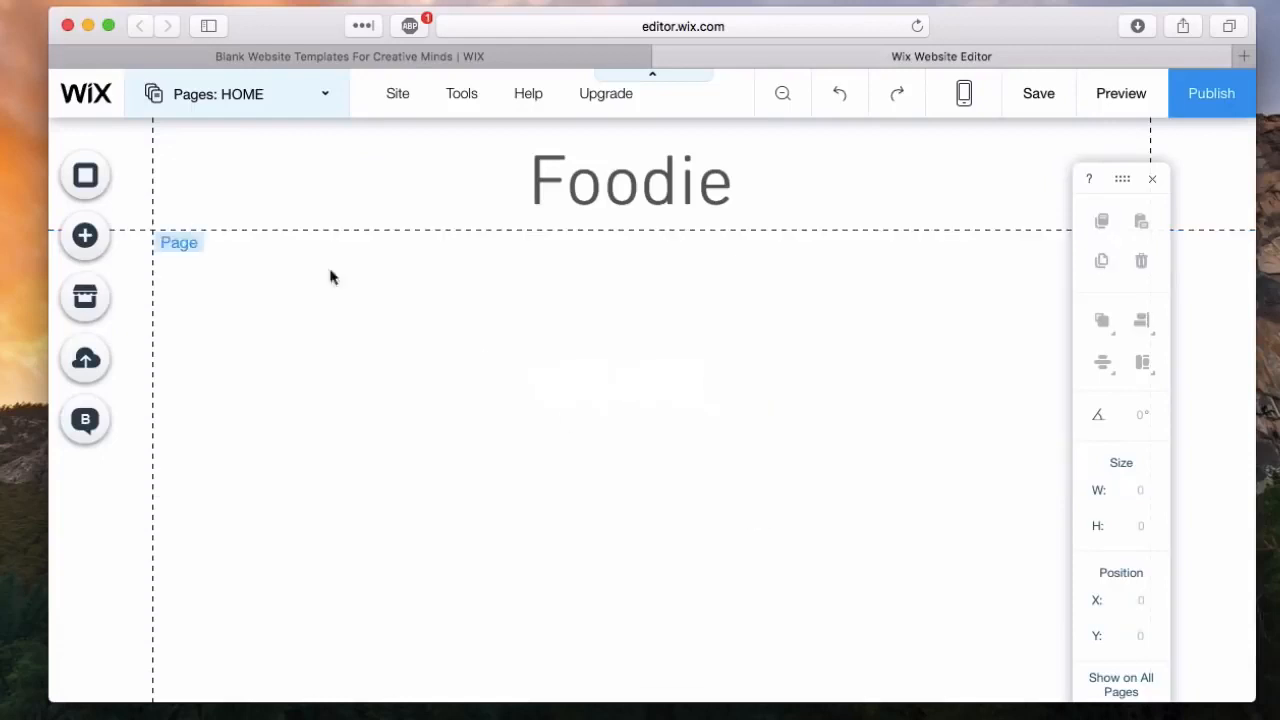
# Step: Add a Classic (Black) strip to the page directly below the header
pyautogui.click(87, 248)
pyautogui.click(158, 334)
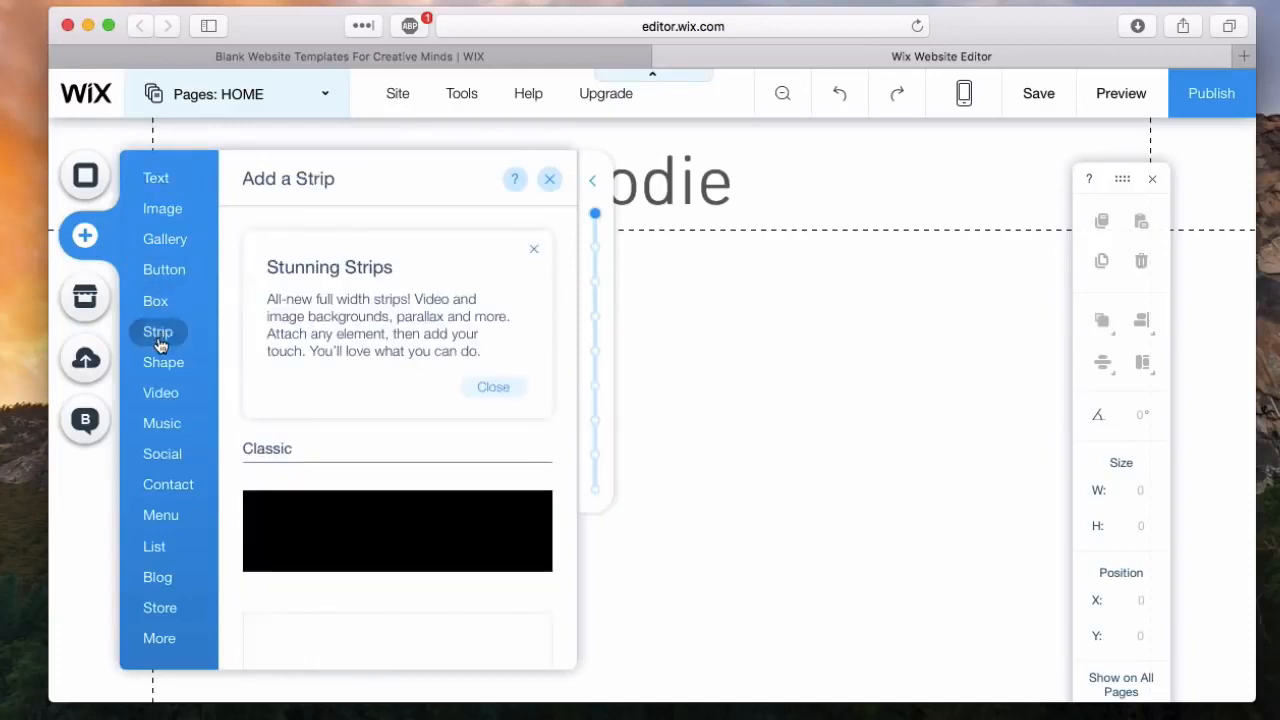
pyautogui.scroll(-3, 340, 517)
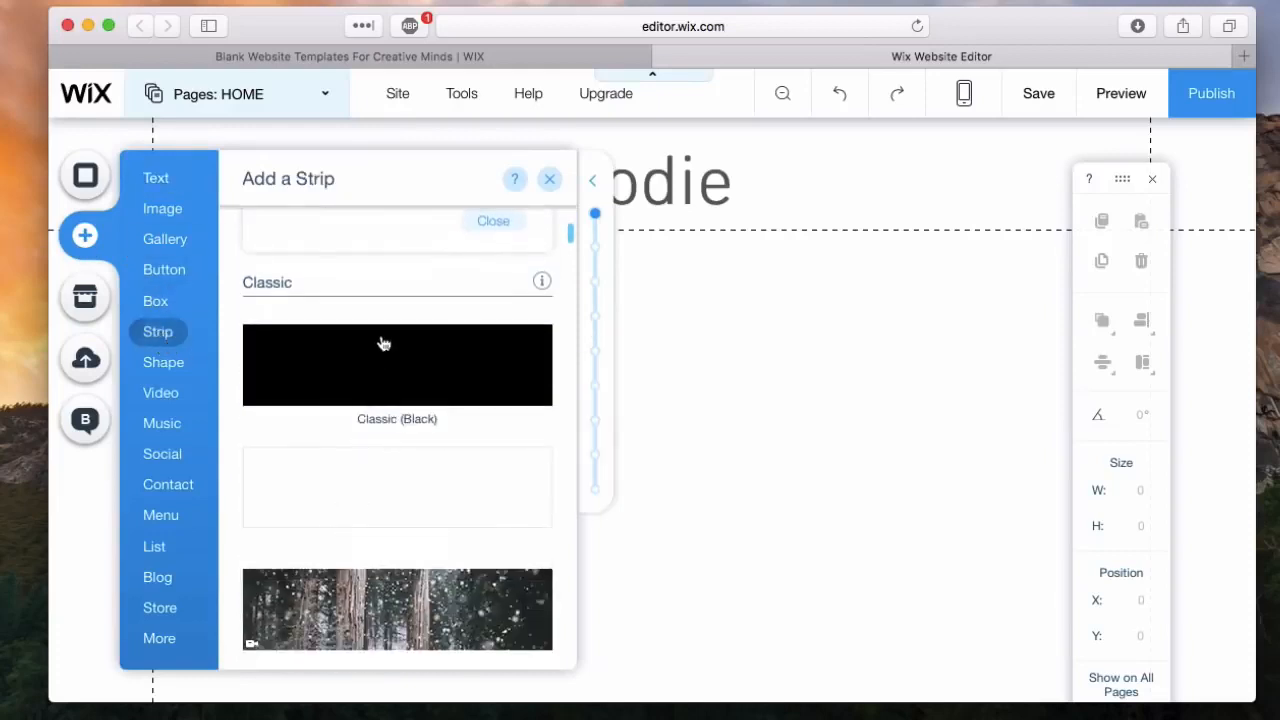
pyautogui.click(388, 400)
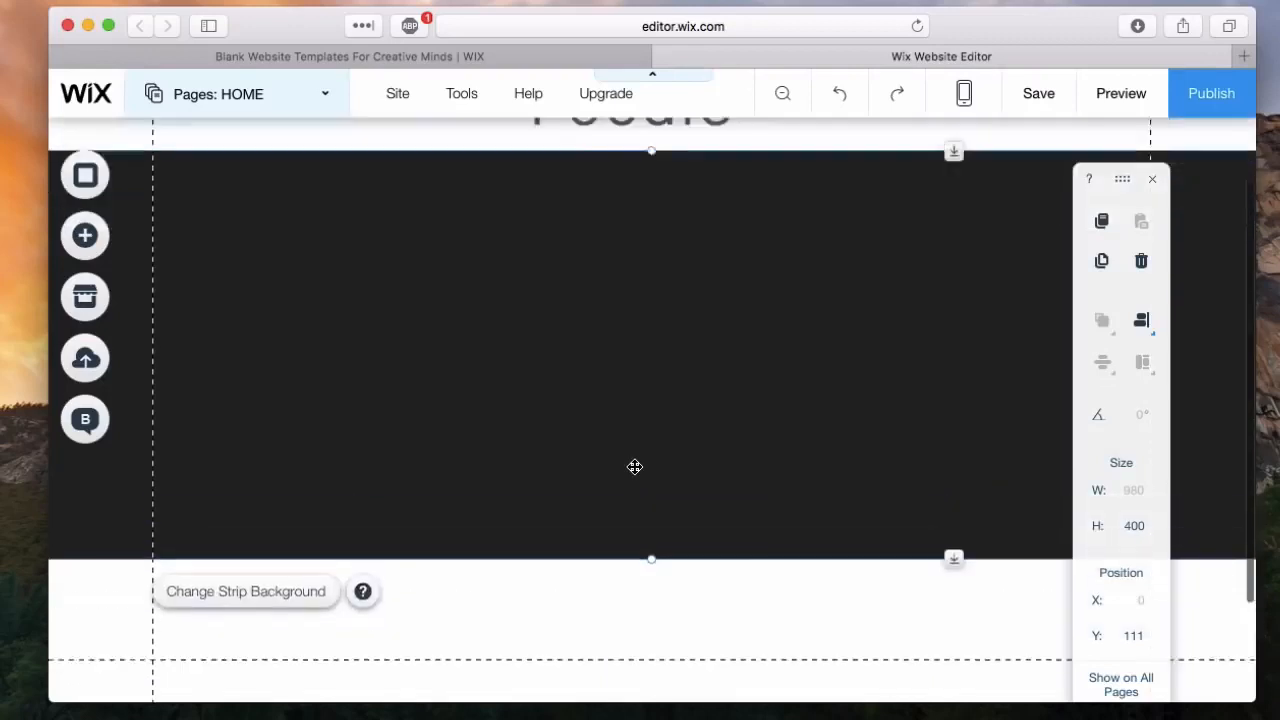
# Step: Browse the gallery elements and add a Slideshow (photo reel) slider gallery to the page
pyautogui.click(94, 246)
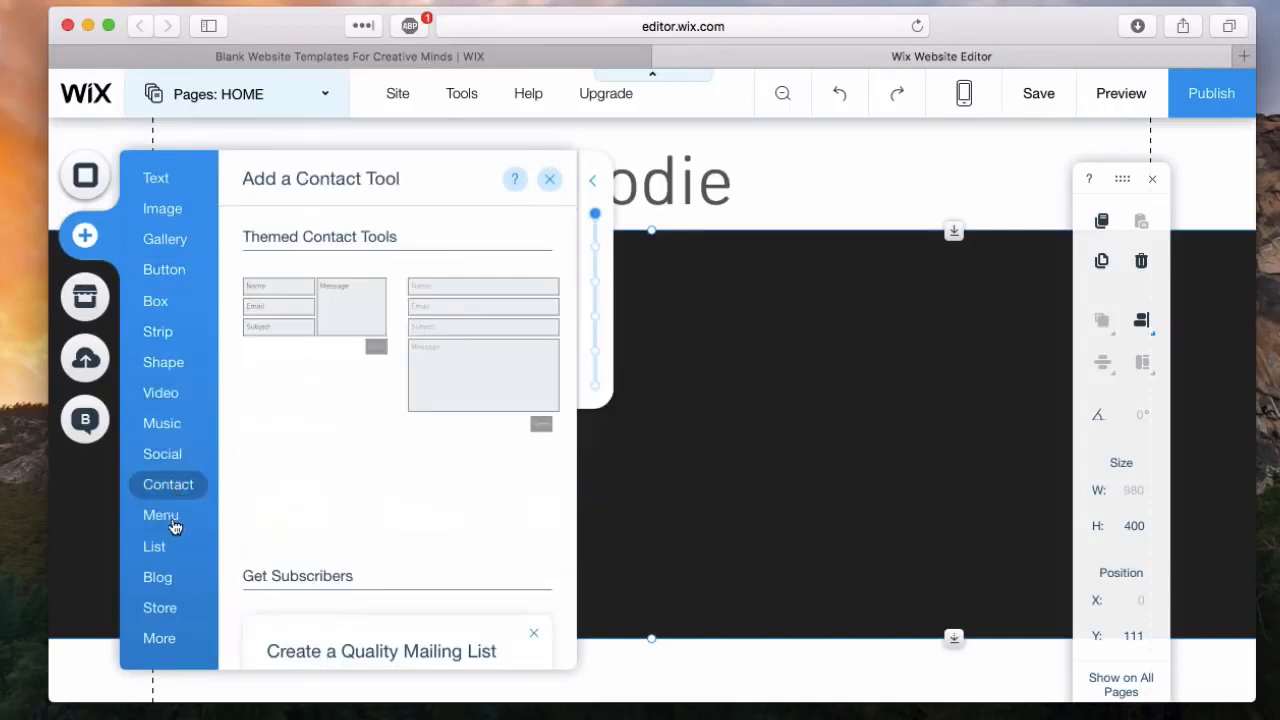
pyautogui.moveTo(175, 522)
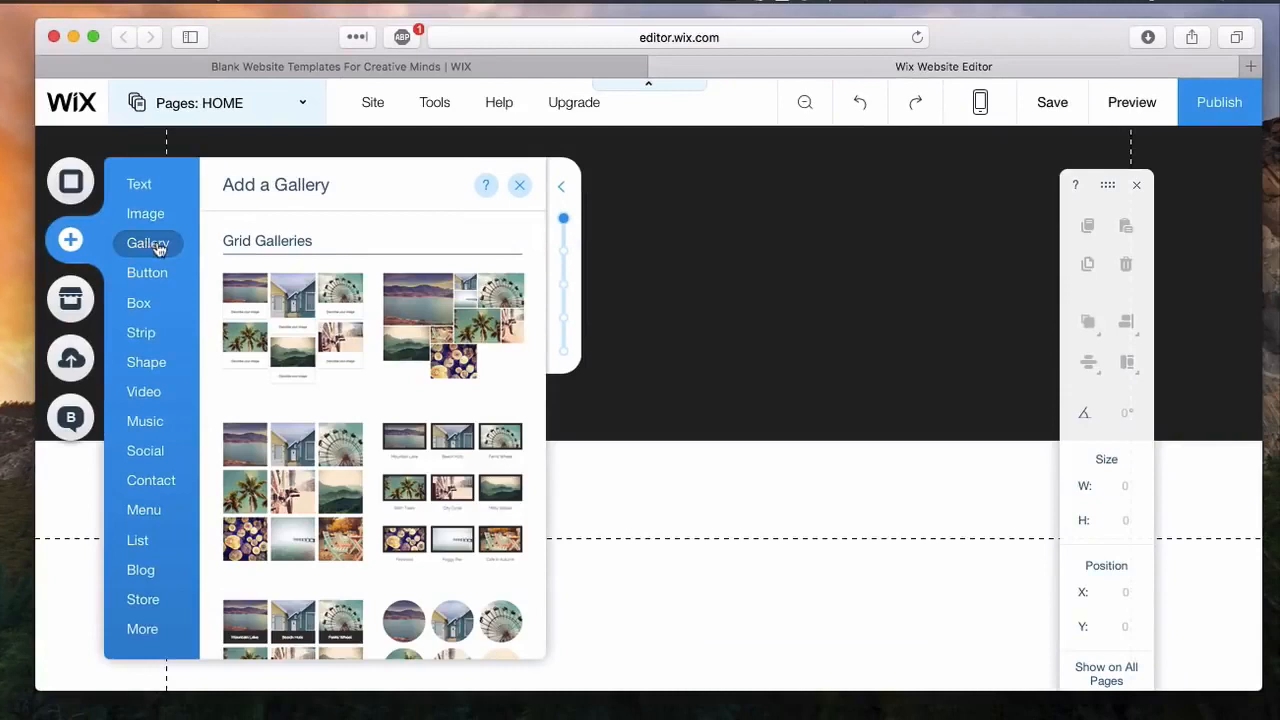
pyautogui.scroll(-3, 338, 300)
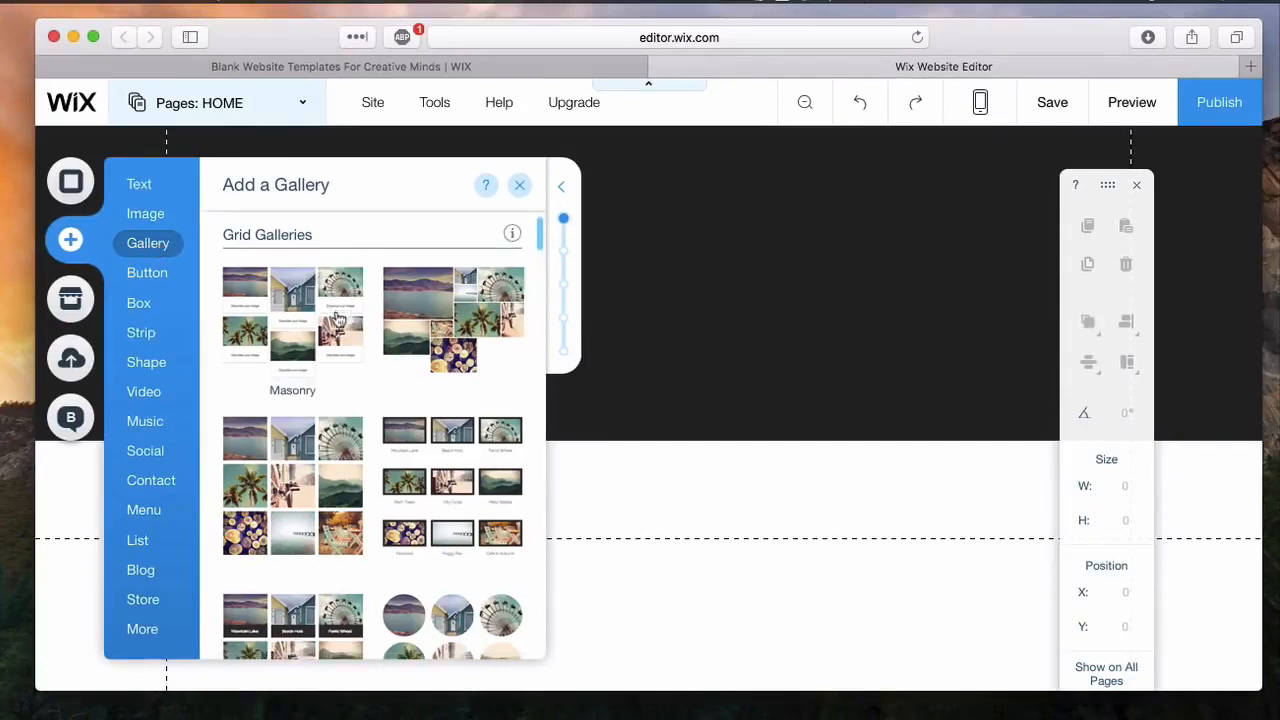
pyautogui.scroll(-10, 338, 318)
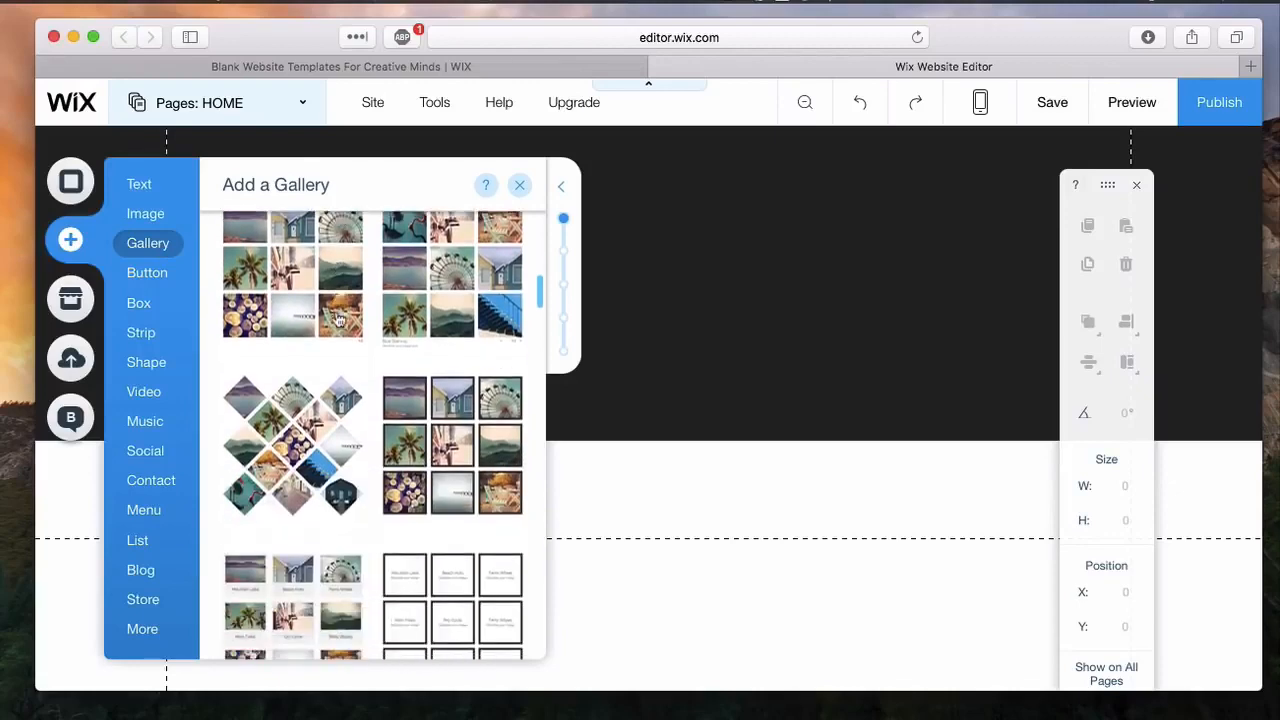
pyautogui.scroll(-10, 338, 318)
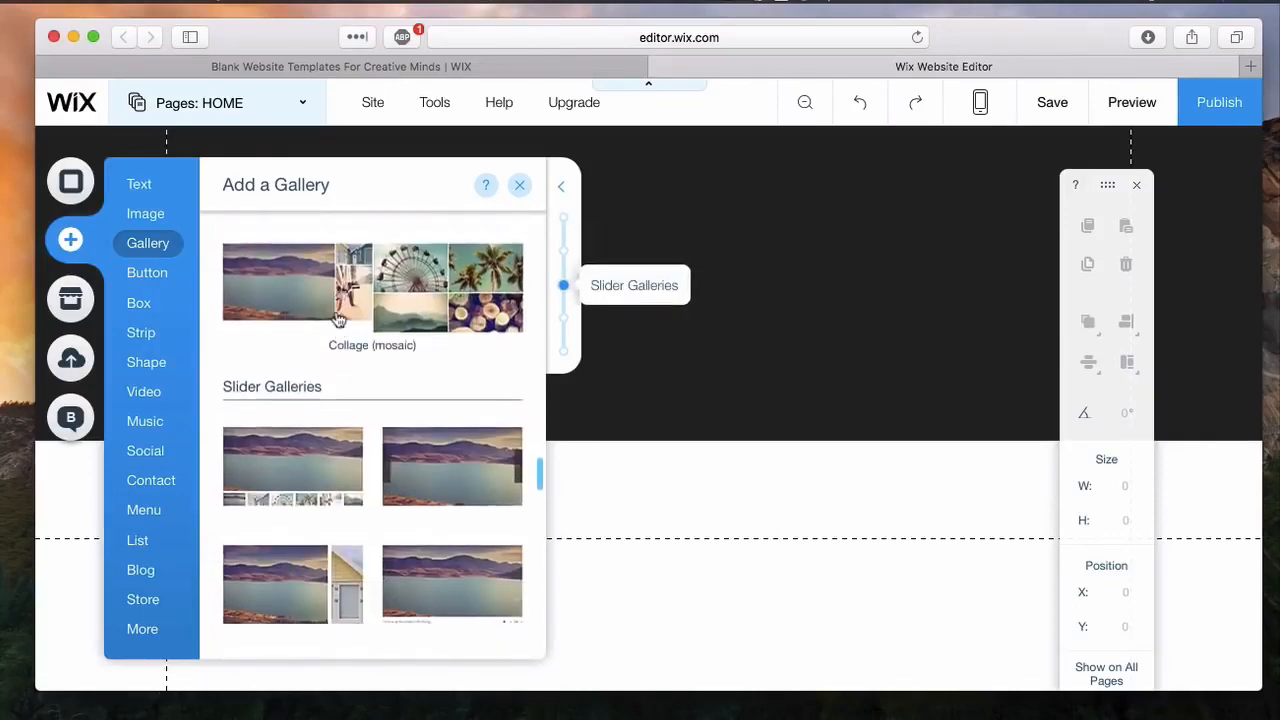
pyautogui.scroll(-2, 337, 330)
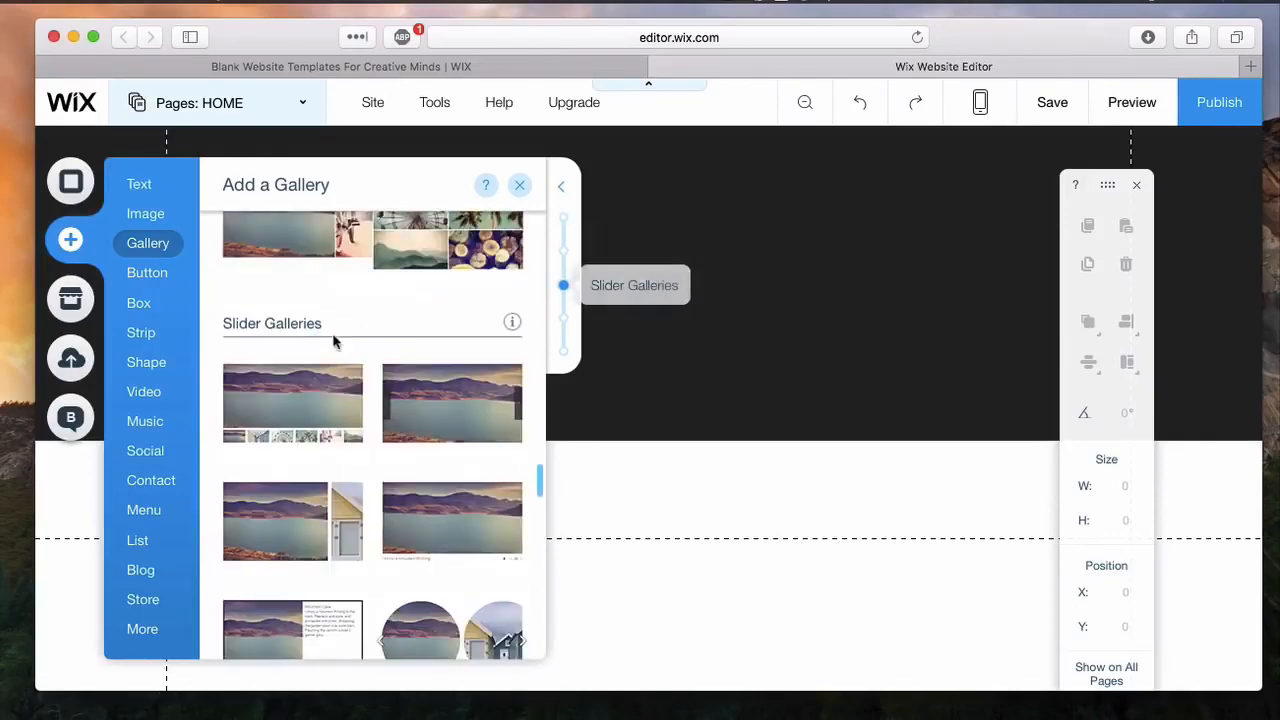
pyautogui.click(474, 418)
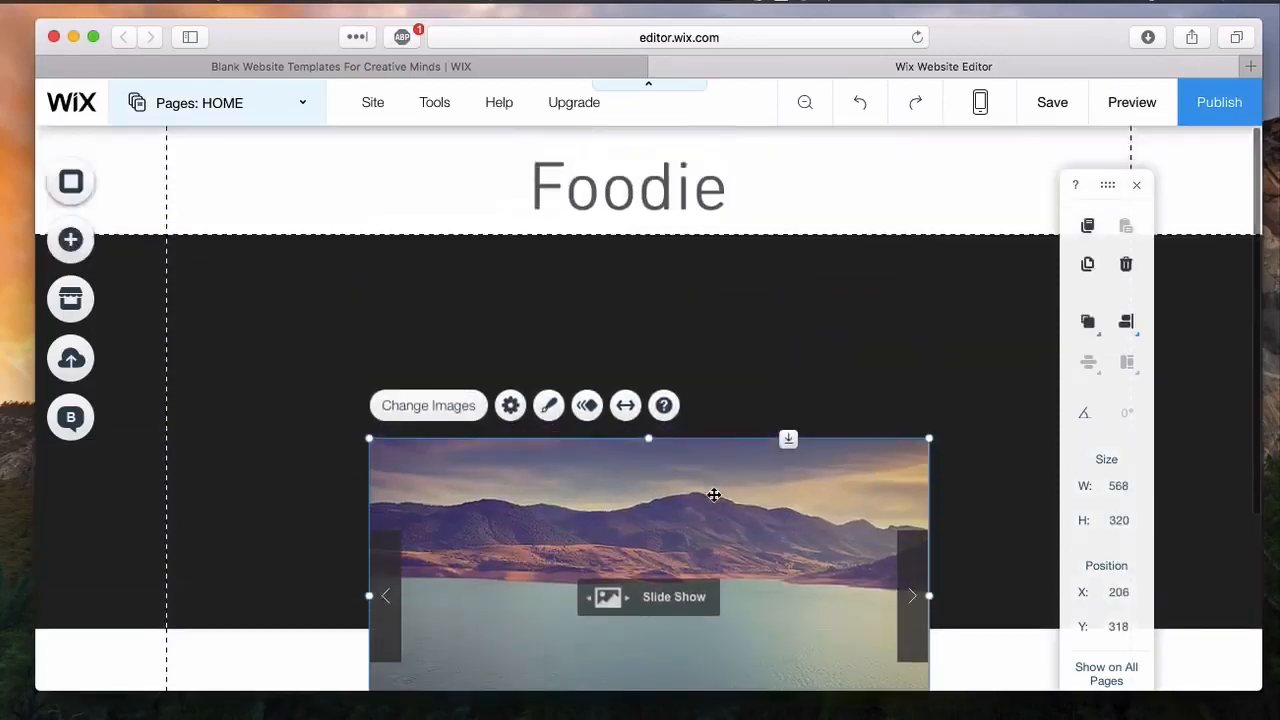
# Step: Place the slideshow on the black strip at about X 129, Y 120, and enlarge it to about 676 by 381
pyautogui.moveTo(714, 494); pyautogui.dragTo(694, 323)
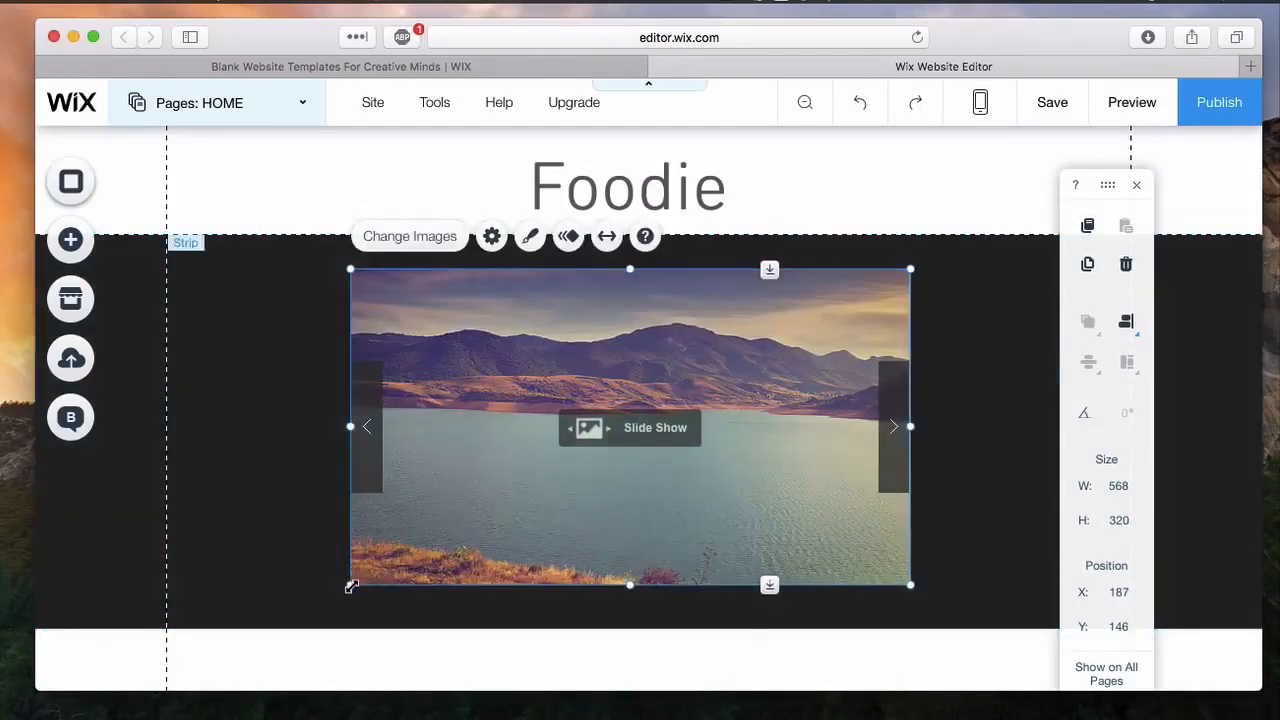
pyautogui.moveTo(351, 587); pyautogui.dragTo(201, 570)
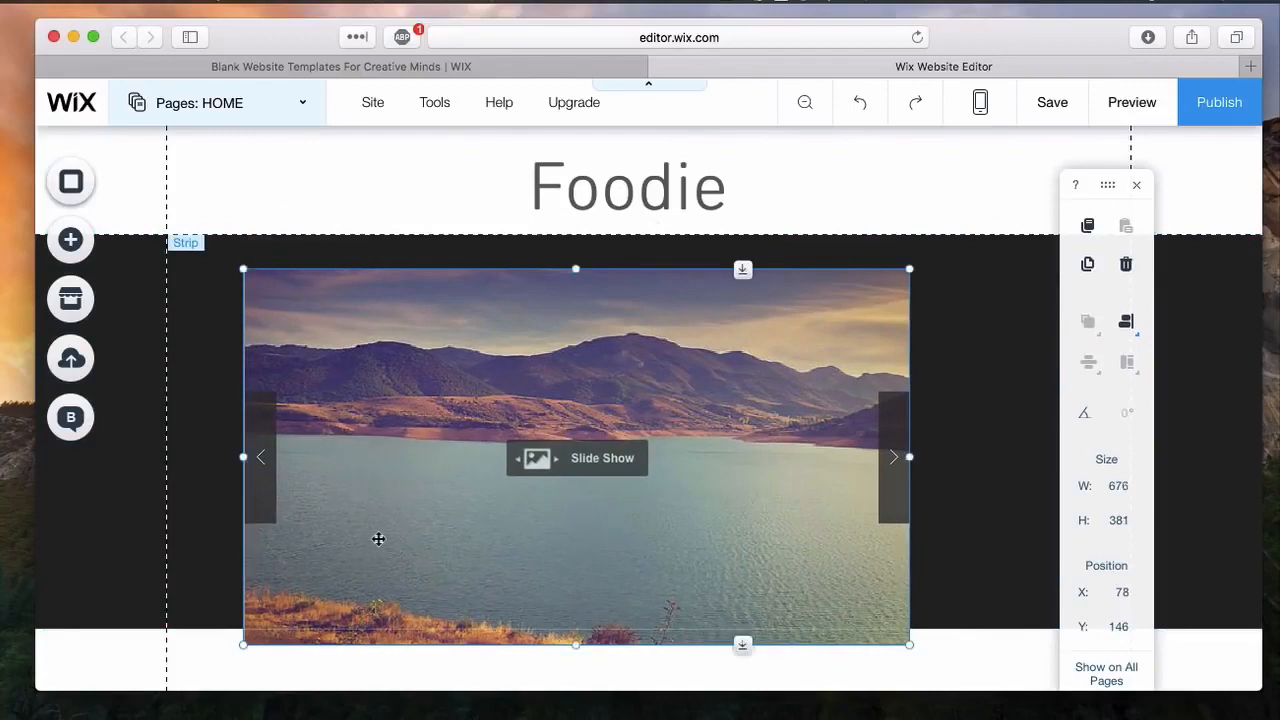
pyautogui.moveTo(414, 474); pyautogui.dragTo(534, 511)
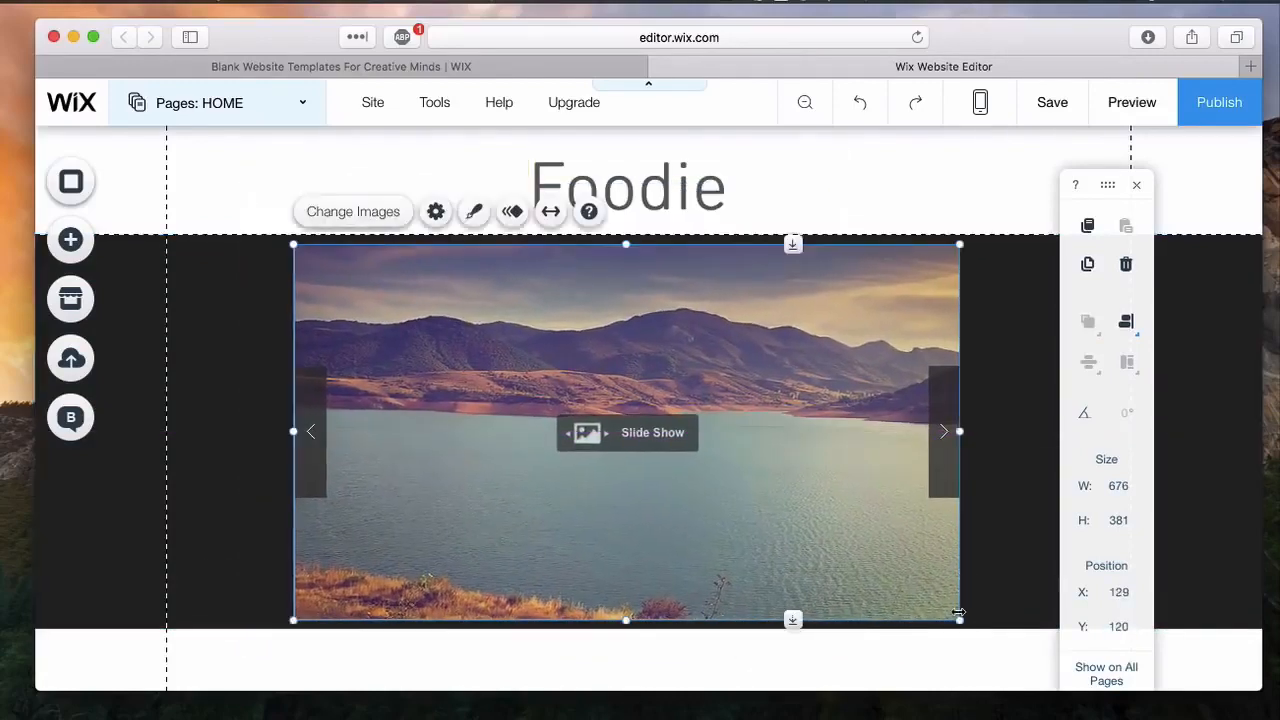
# Step: Widen the slideshow to about 971 px and move it to the page margin at about X 0, Y 121
pyautogui.moveTo(962, 431); pyautogui.dragTo(1188, 422)
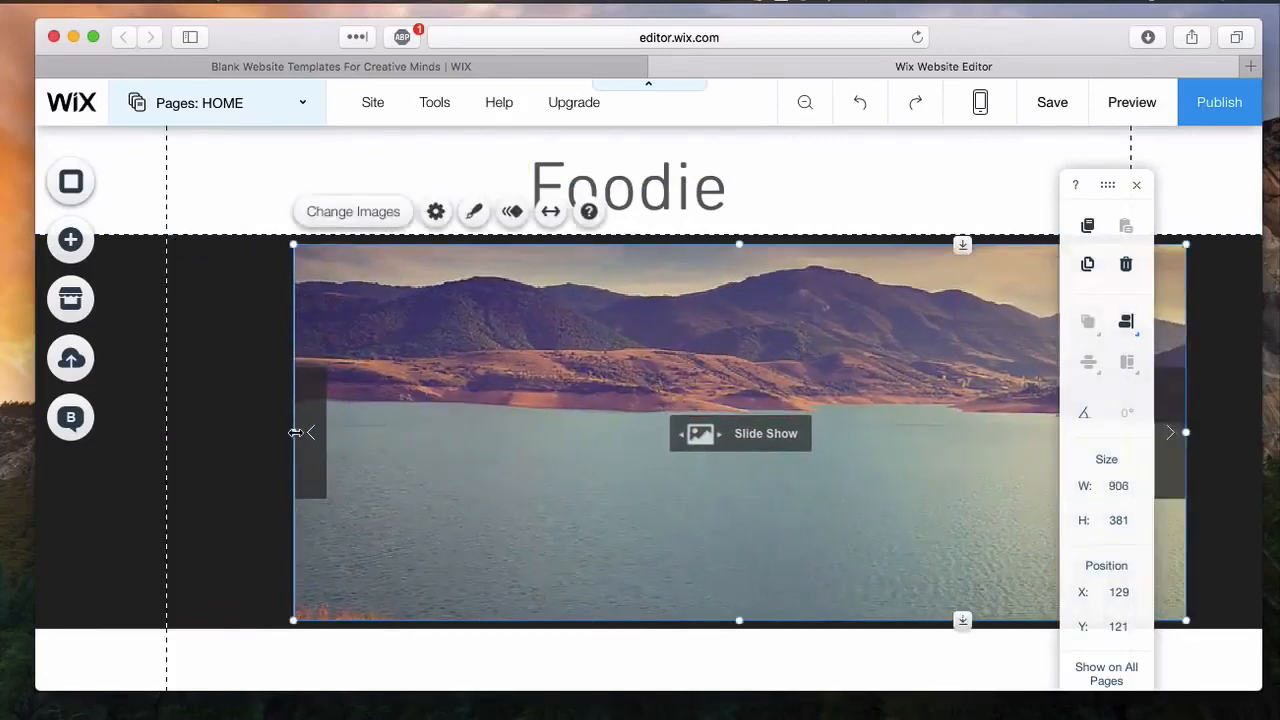
pyautogui.moveTo(294, 431); pyautogui.dragTo(200, 432)
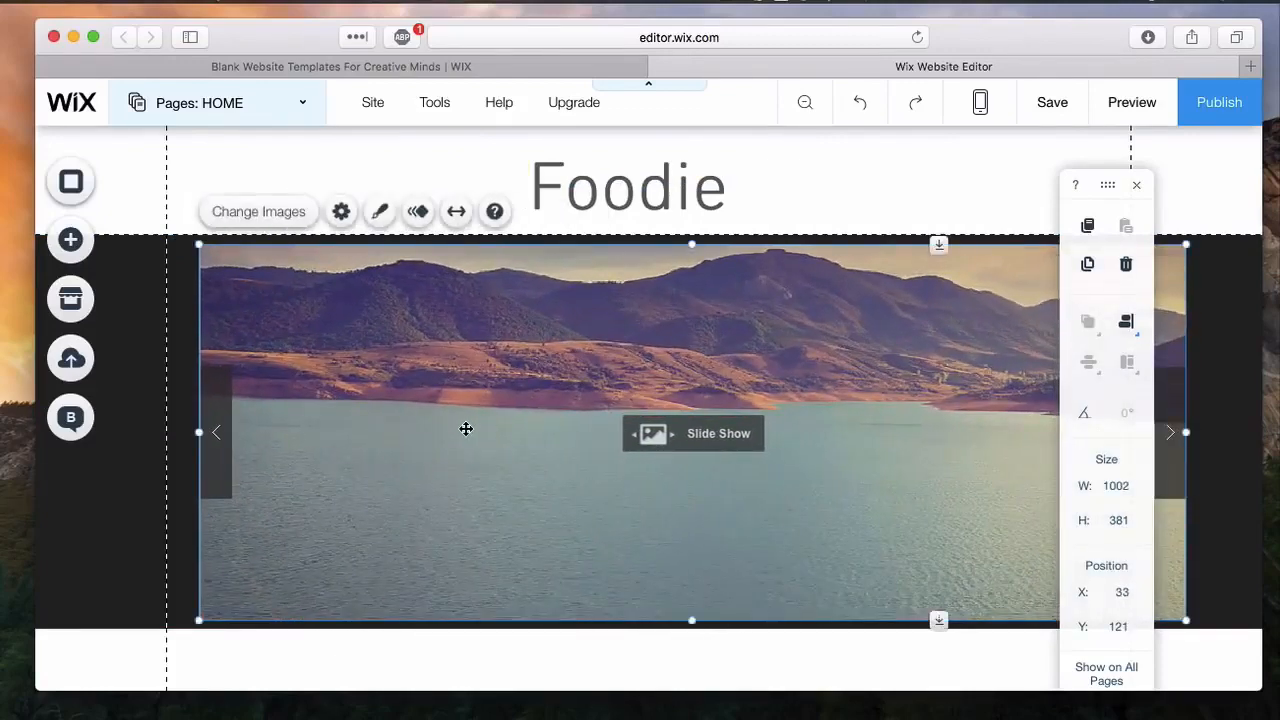
pyautogui.moveTo(466, 429); pyautogui.dragTo(443, 432)
# Step: Show the Toolbar and select the empty page area below the black strip
pyautogui.moveTo(428, 106)
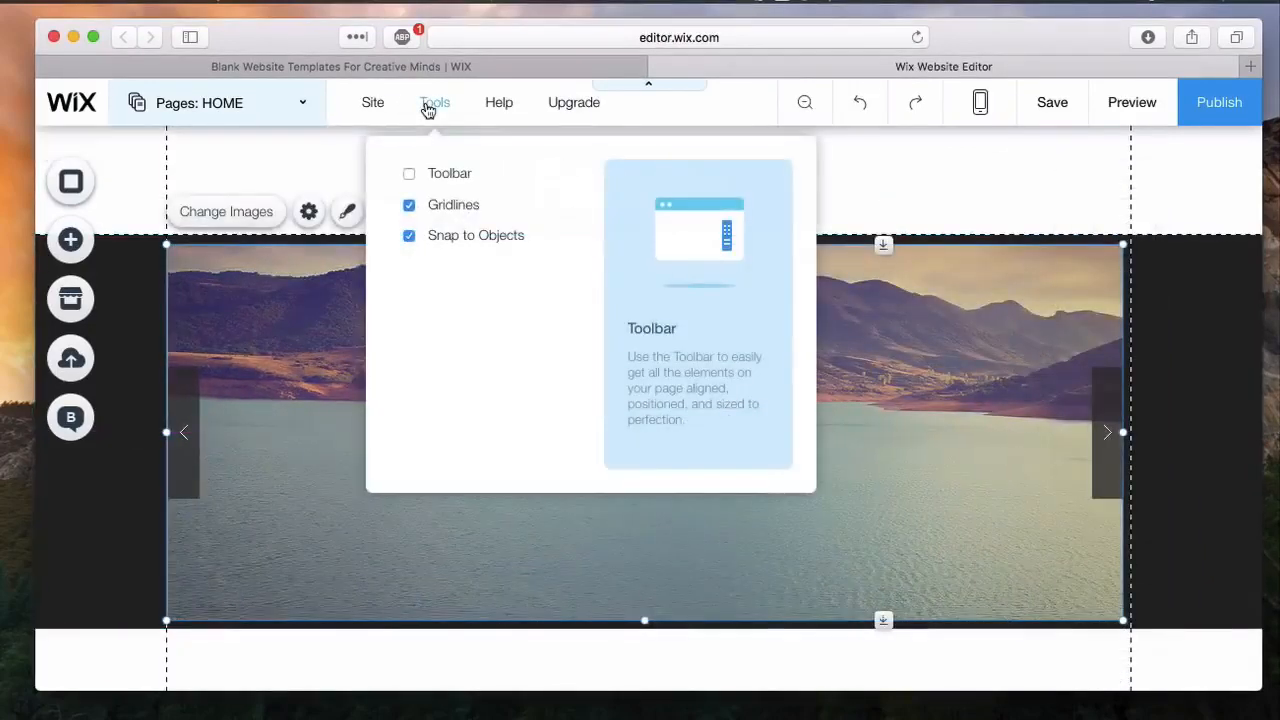
pyautogui.click(410, 173)
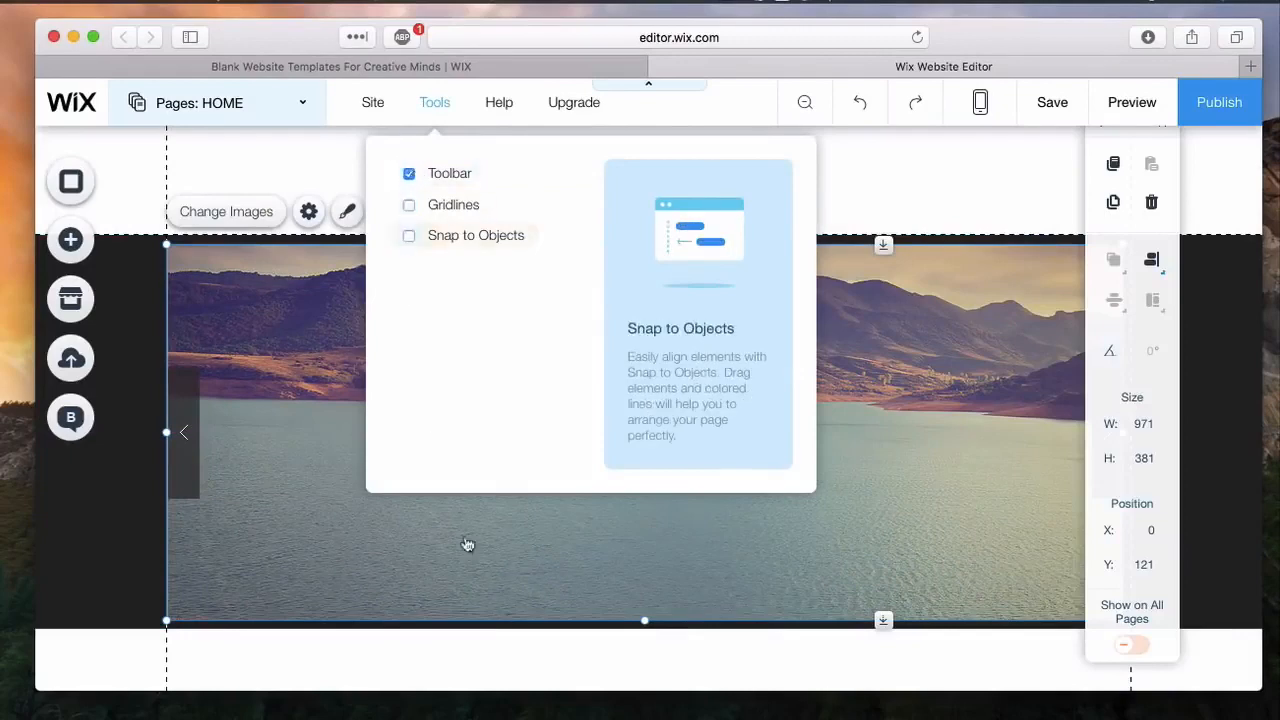
pyautogui.click(450, 677)
# Step: Add a blue container box with rounded corners and place it below the black strip at about X 30, Y 520
pyautogui.scroll(-4, 458, 677)
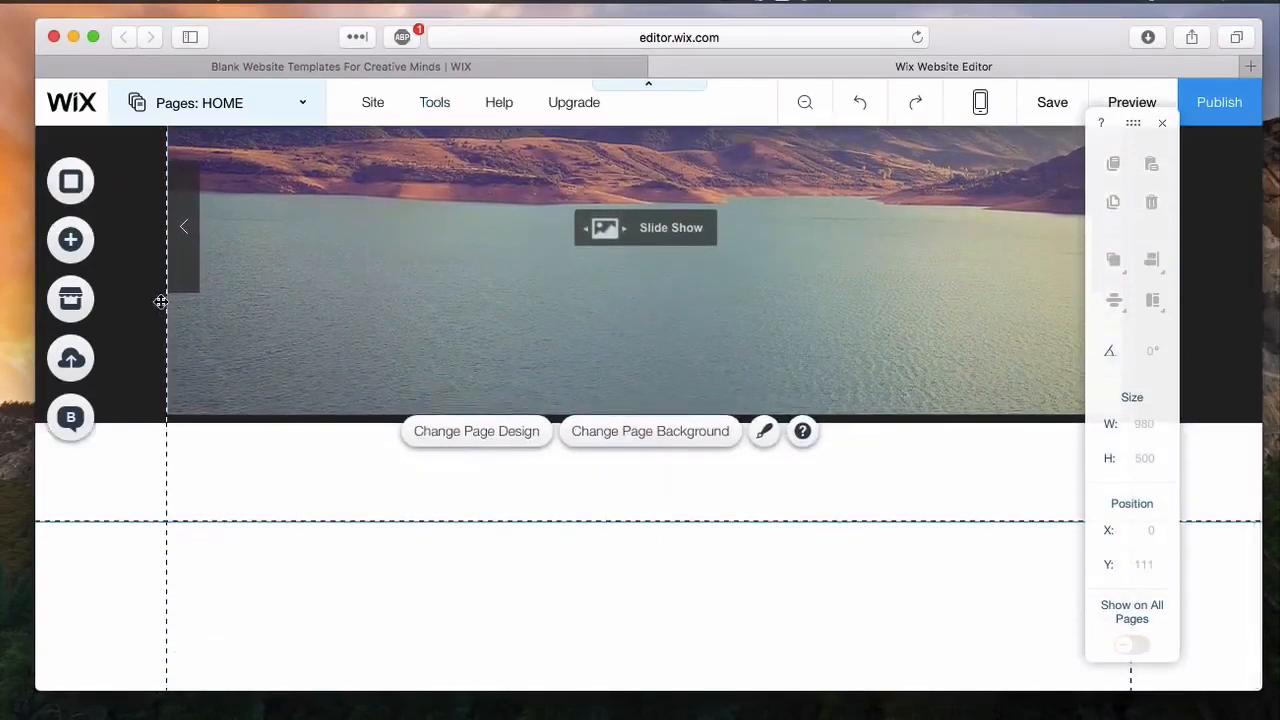
pyautogui.click(78, 242)
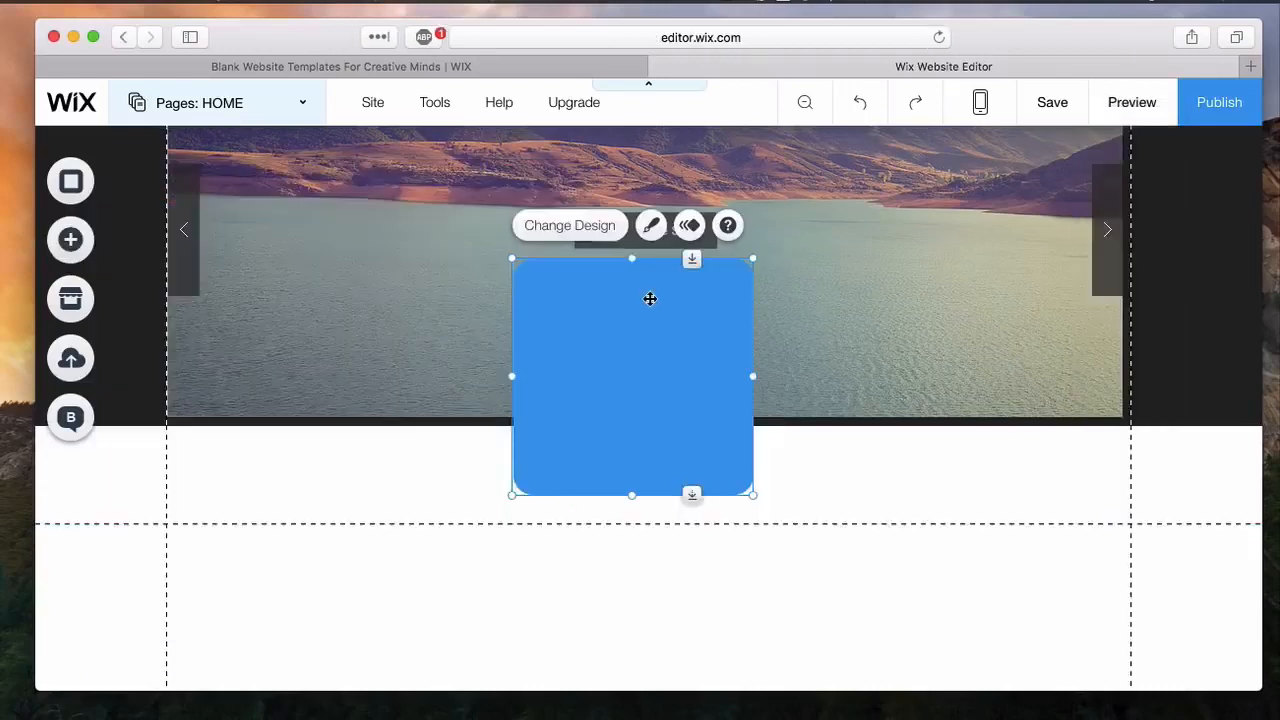
pyautogui.moveTo(650, 300); pyautogui.dragTo(333, 474)
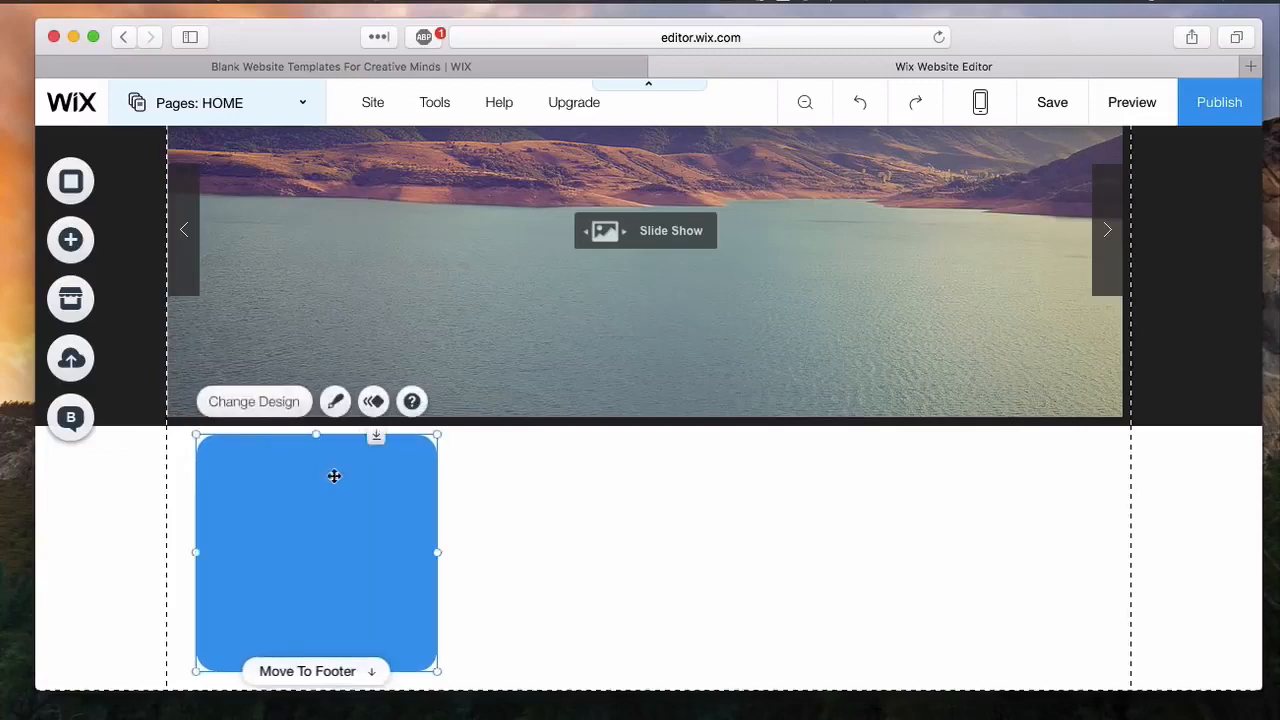
pyautogui.scroll(-1, 568, 541)
pyautogui.click(568, 541)
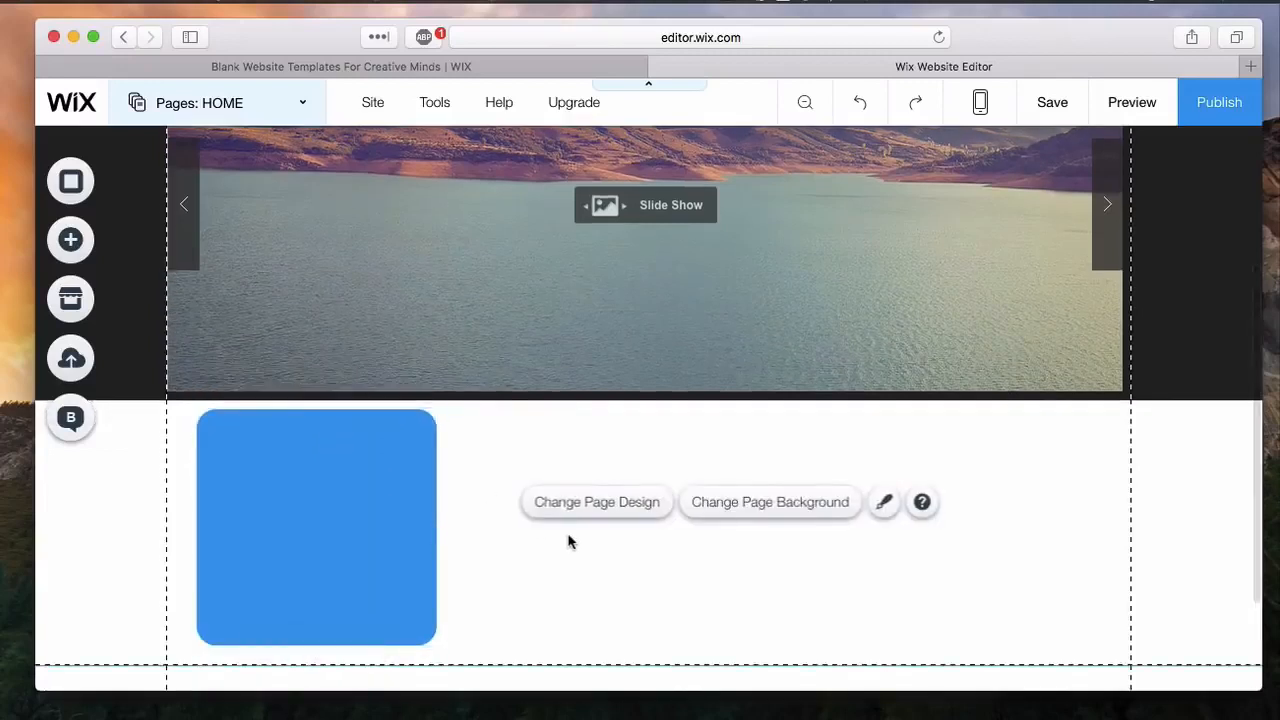
# Step: Show the Toolbar, then duplicate the blue box twice and arrange the copies in a row, the last at about X 710, Y 520
pyautogui.click(394, 491)
pyautogui.moveTo(437, 103)
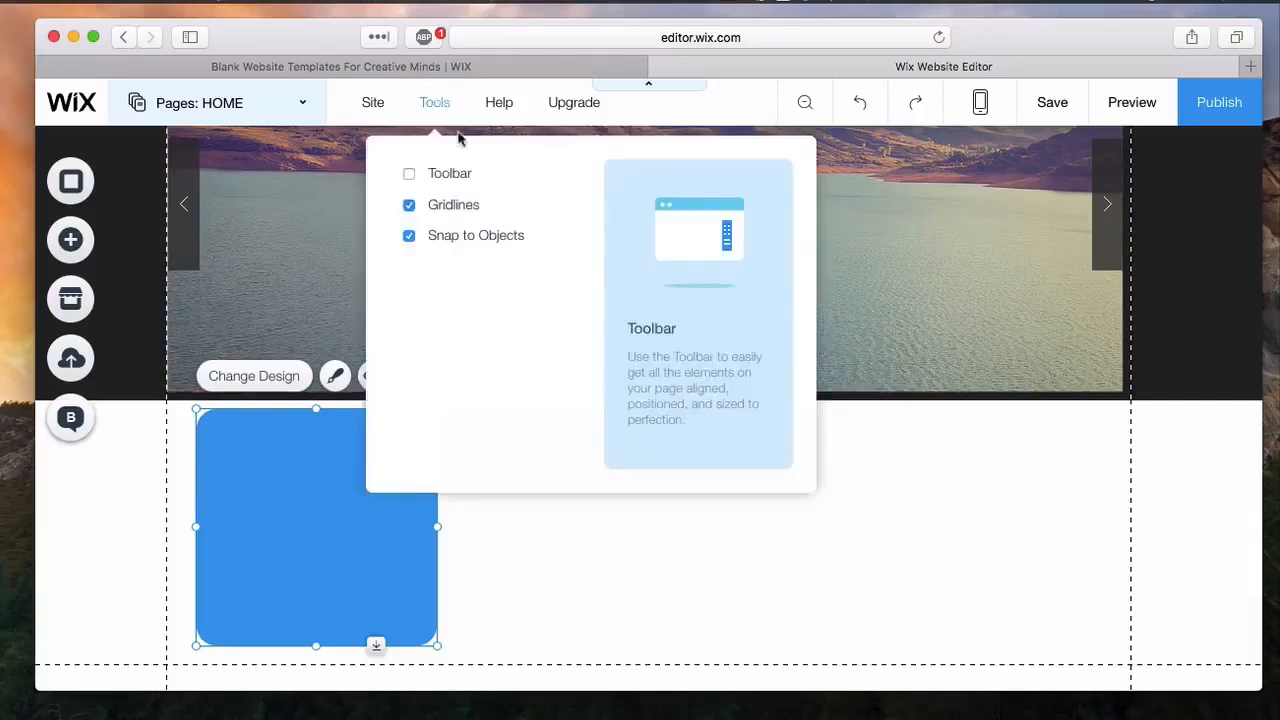
pyautogui.click(420, 172)
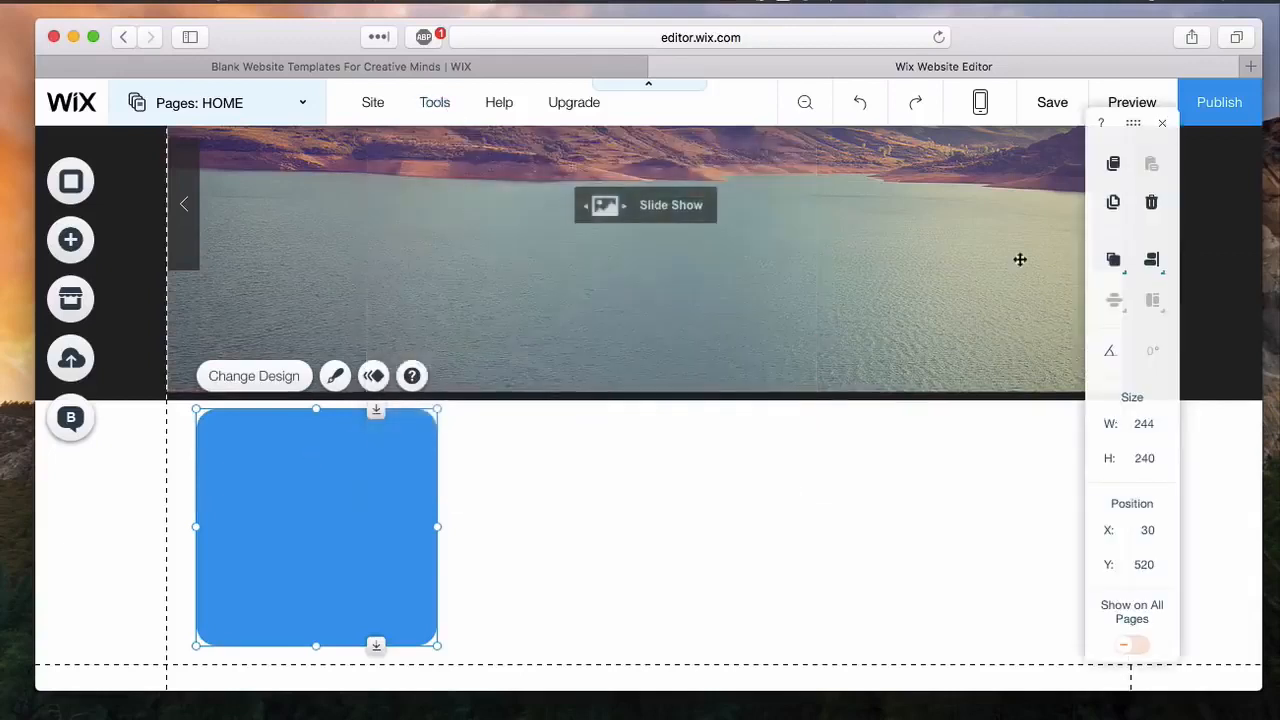
pyautogui.click(1113, 201)
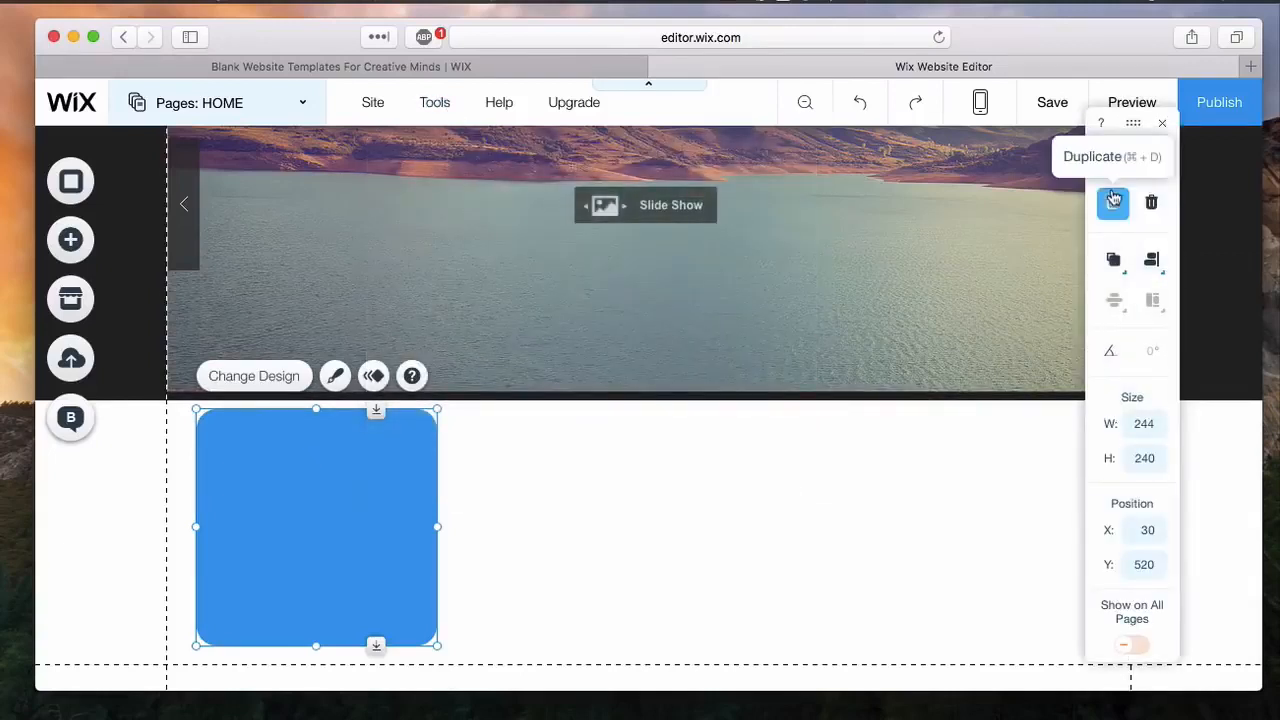
pyautogui.click(1113, 202)
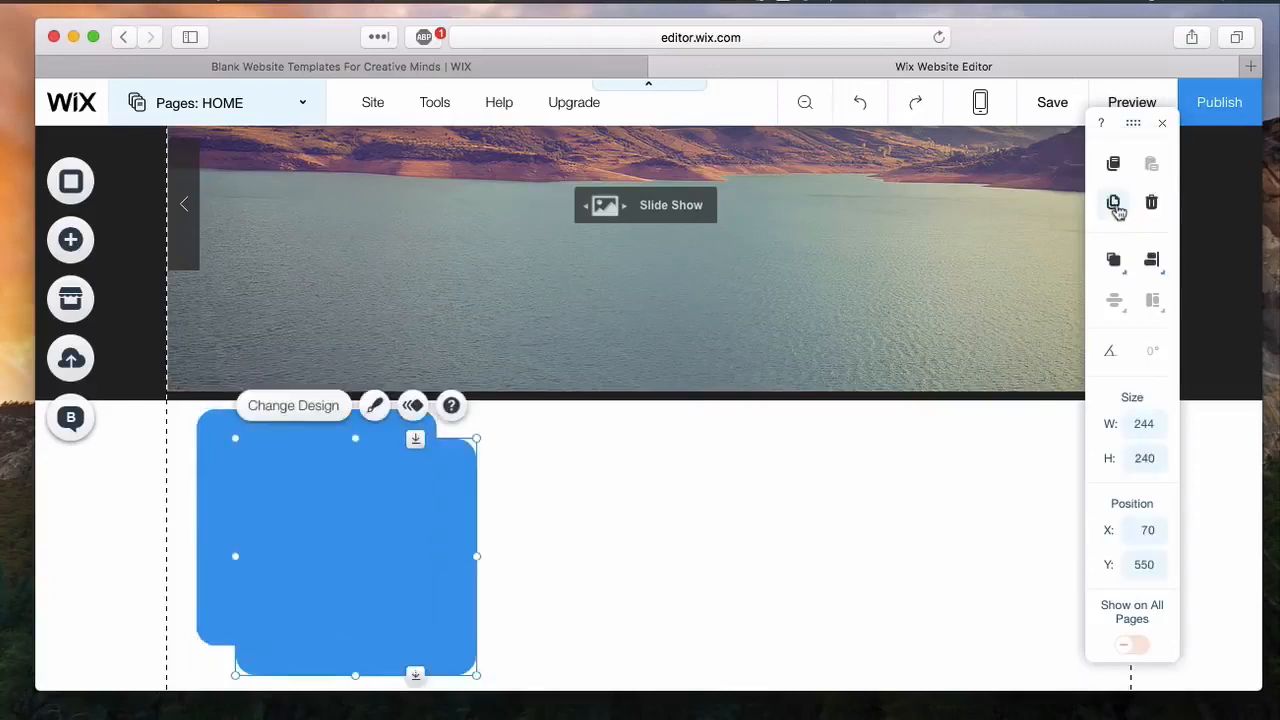
pyautogui.click(1113, 202)
pyautogui.moveTo(400, 565); pyautogui.dragTo(1064, 485)
pyautogui.click(471, 517)
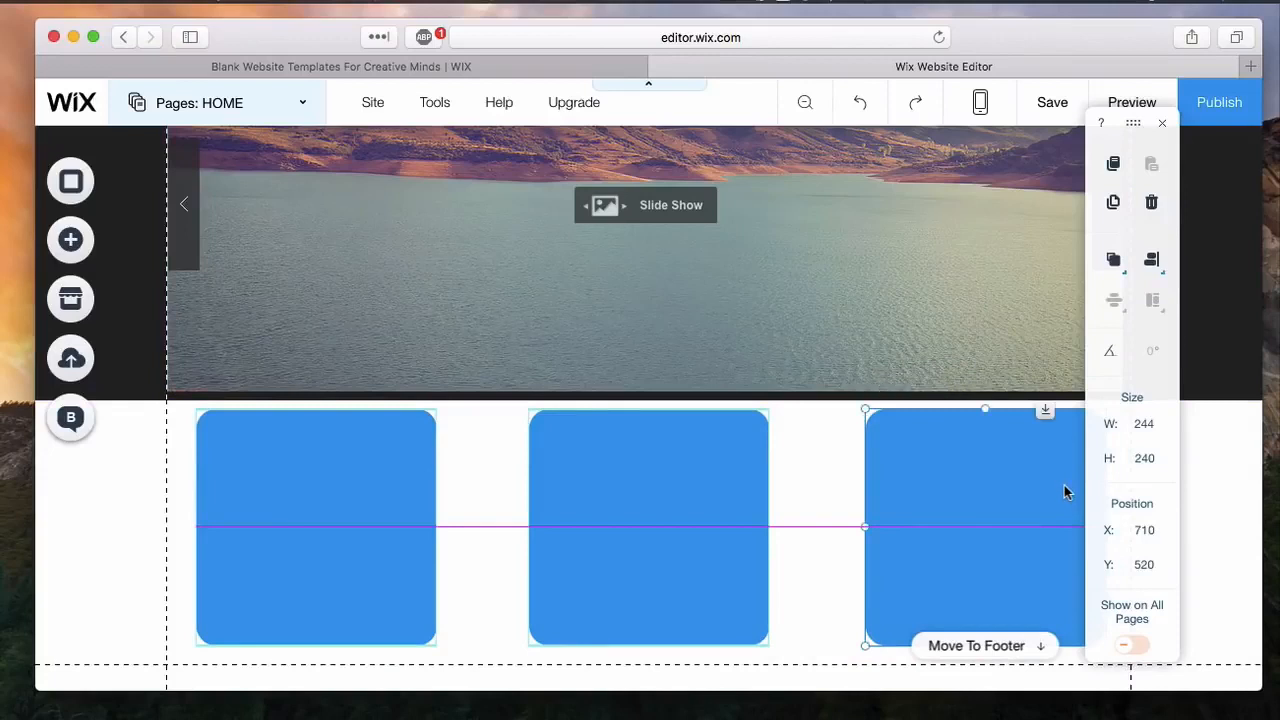
pyautogui.click(827, 525)
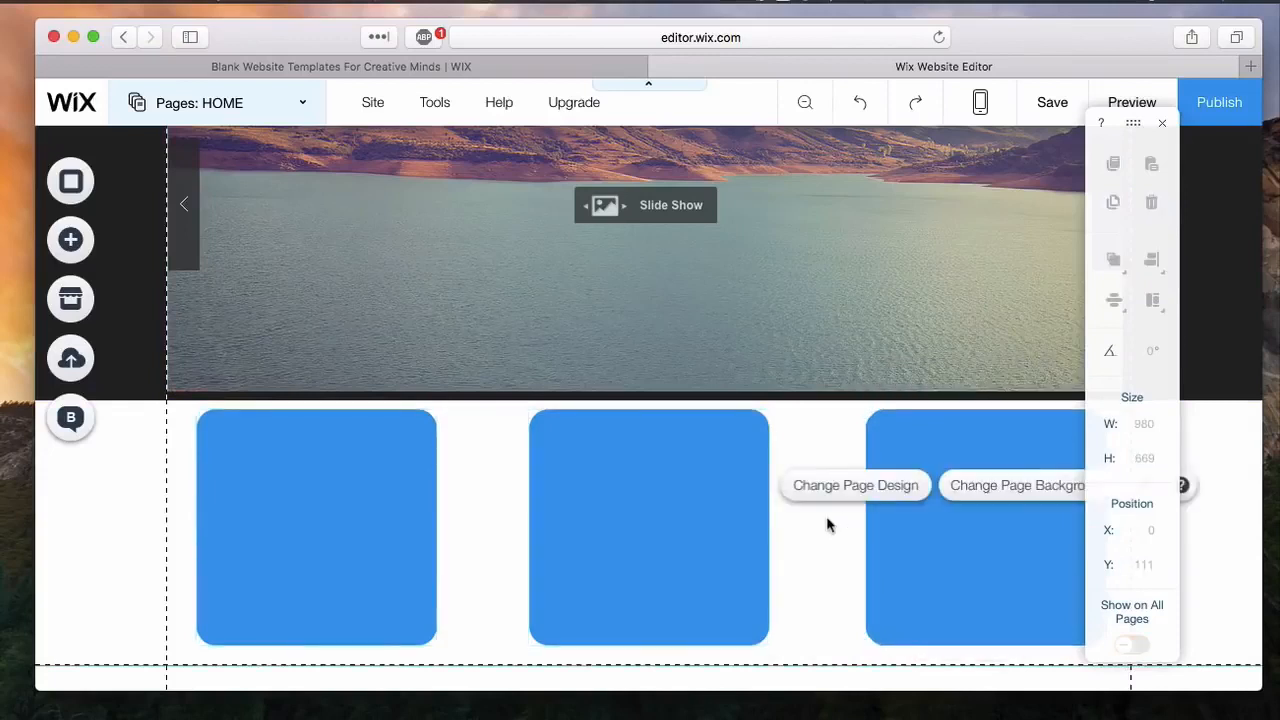
# Step: Add a Small Heading text element to the page at about X 338, Y 505
pyautogui.click(349, 555)
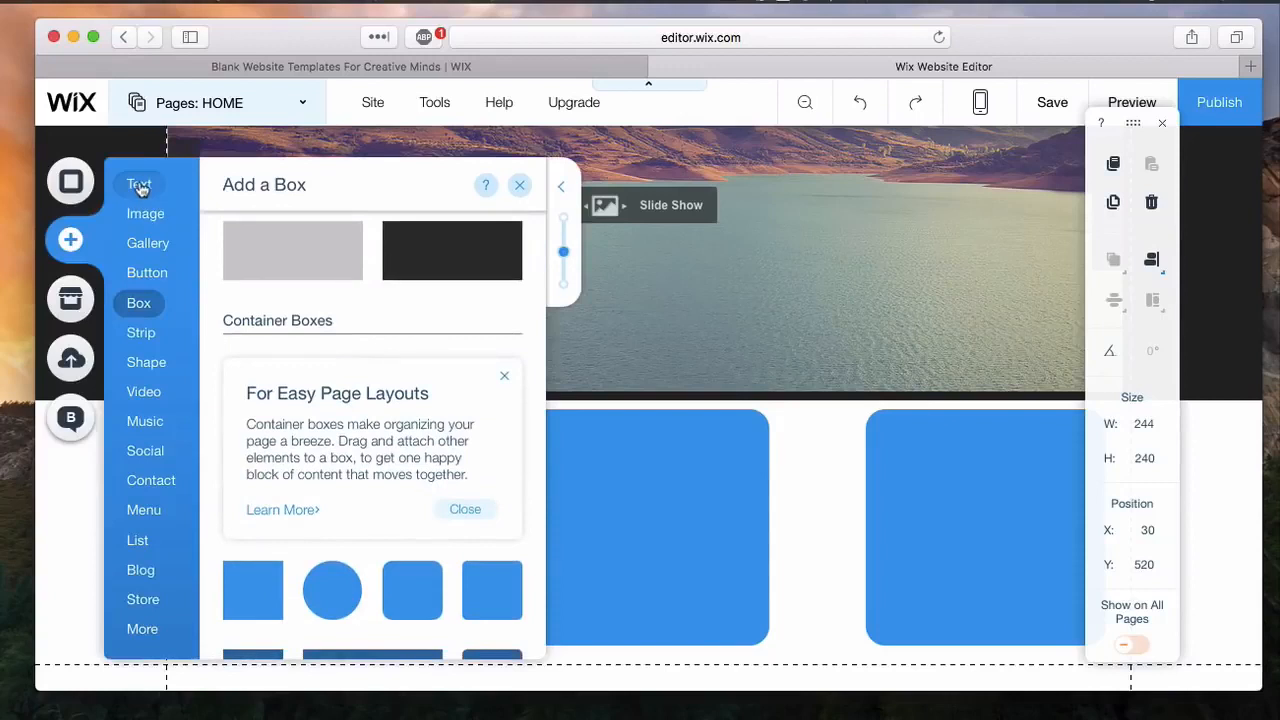
pyautogui.click(140, 188)
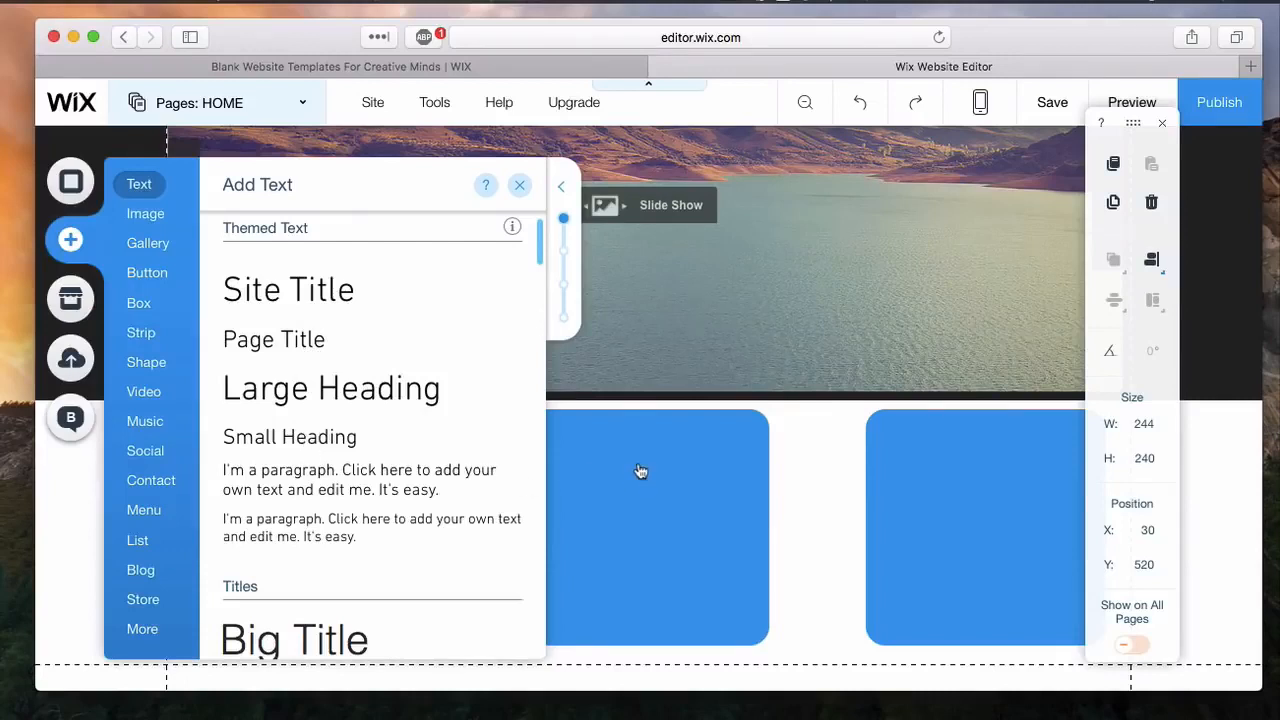
pyautogui.moveTo(640, 471); pyautogui.dragTo(628, 444)
pyautogui.click(732, 4)
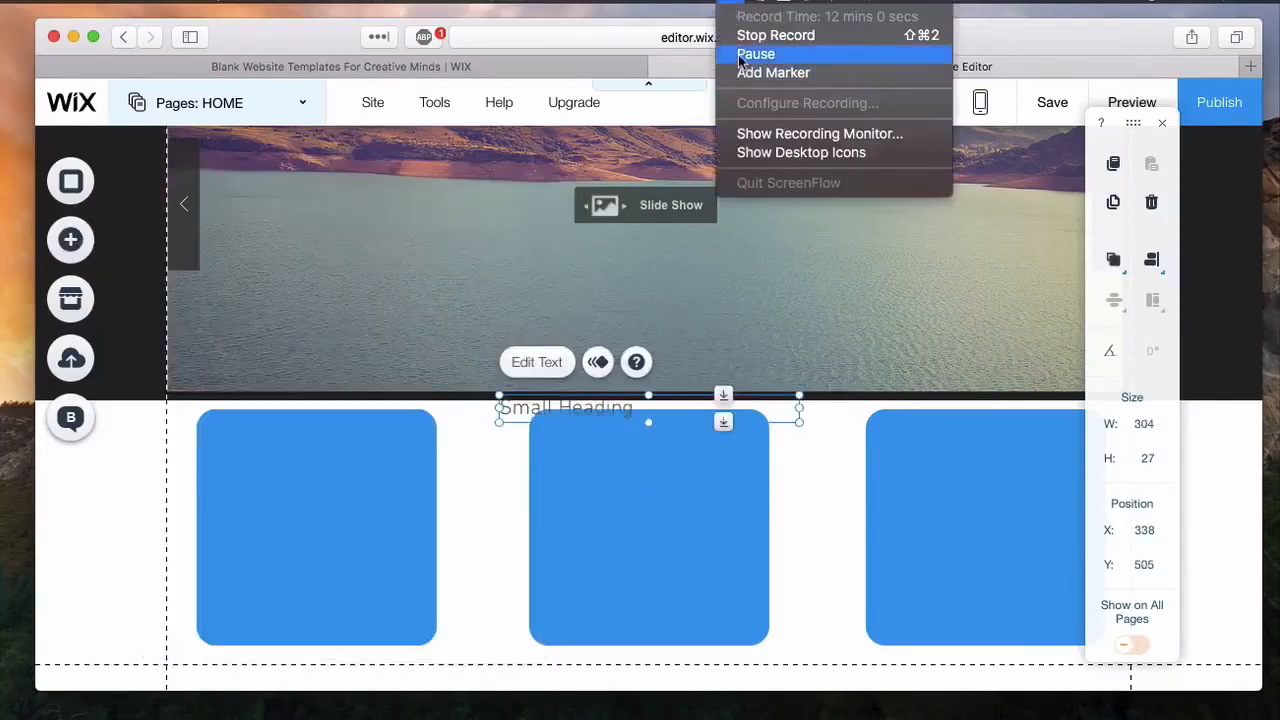
pyautogui.click(740, 56)
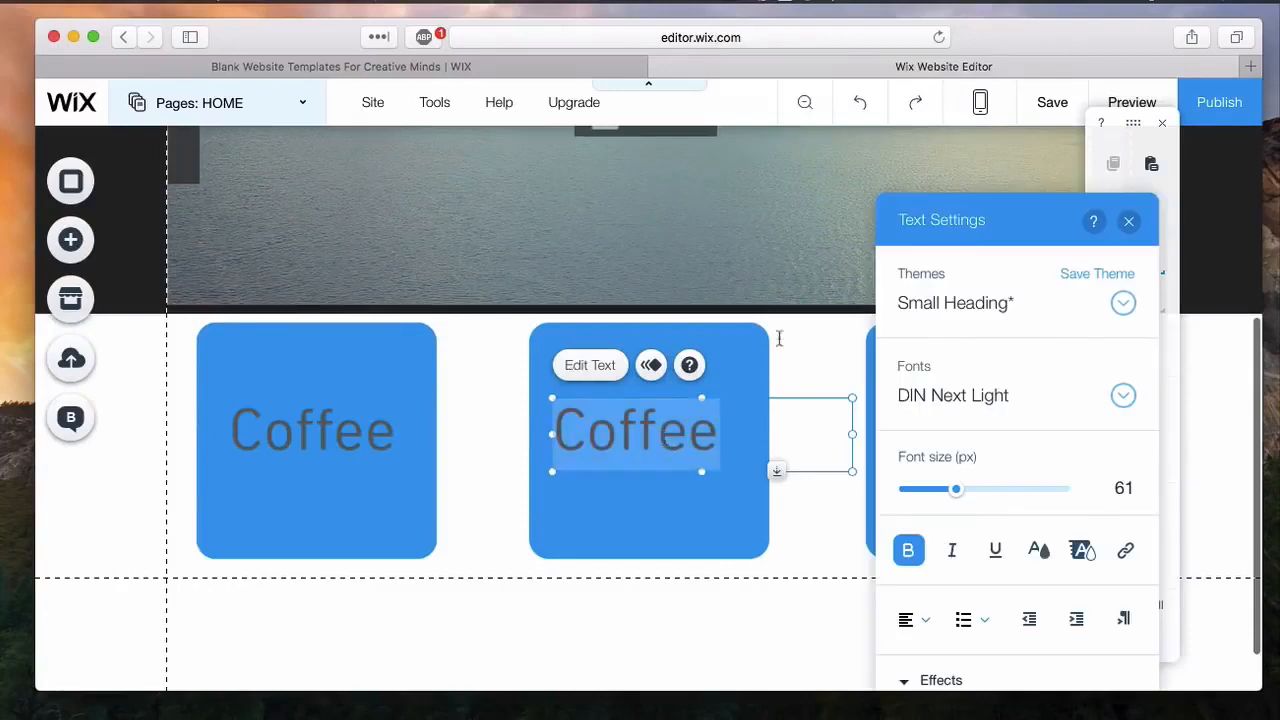
# Step: Change the text on the middle blue box to Tea and place it at about X 438, Y 596
pyautogui.write('Tea')
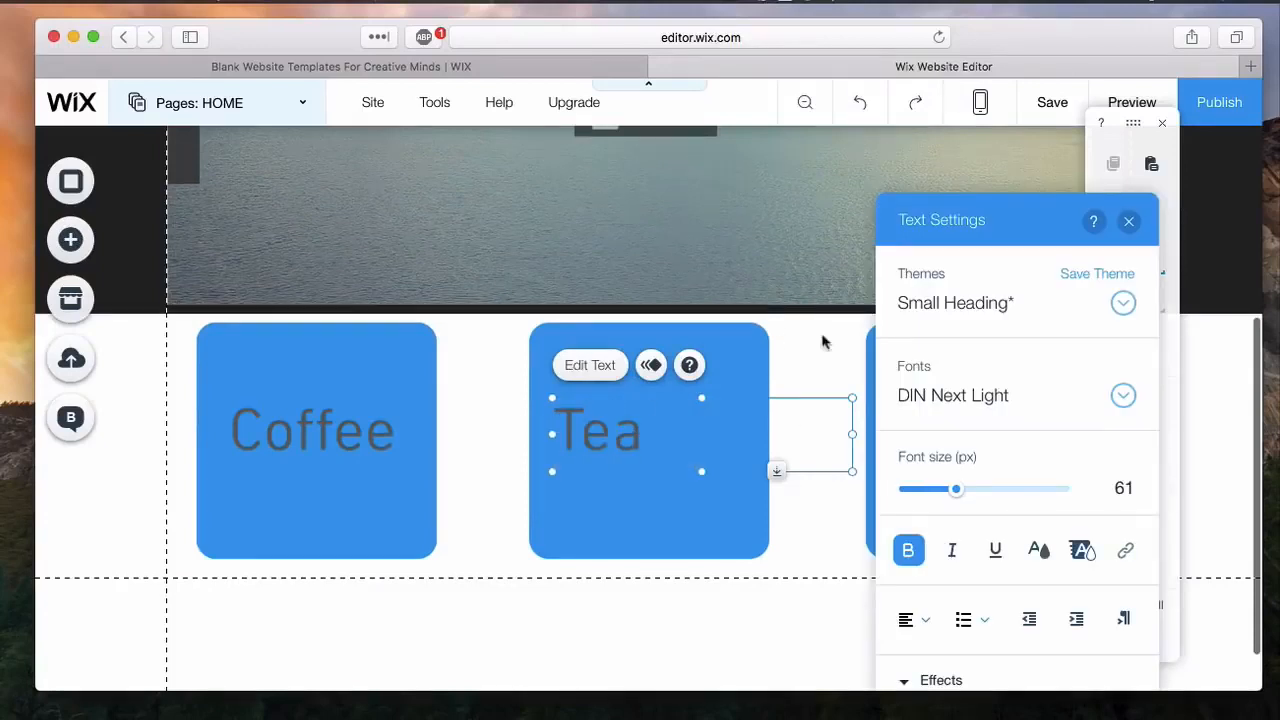
pyautogui.click(653, 435)
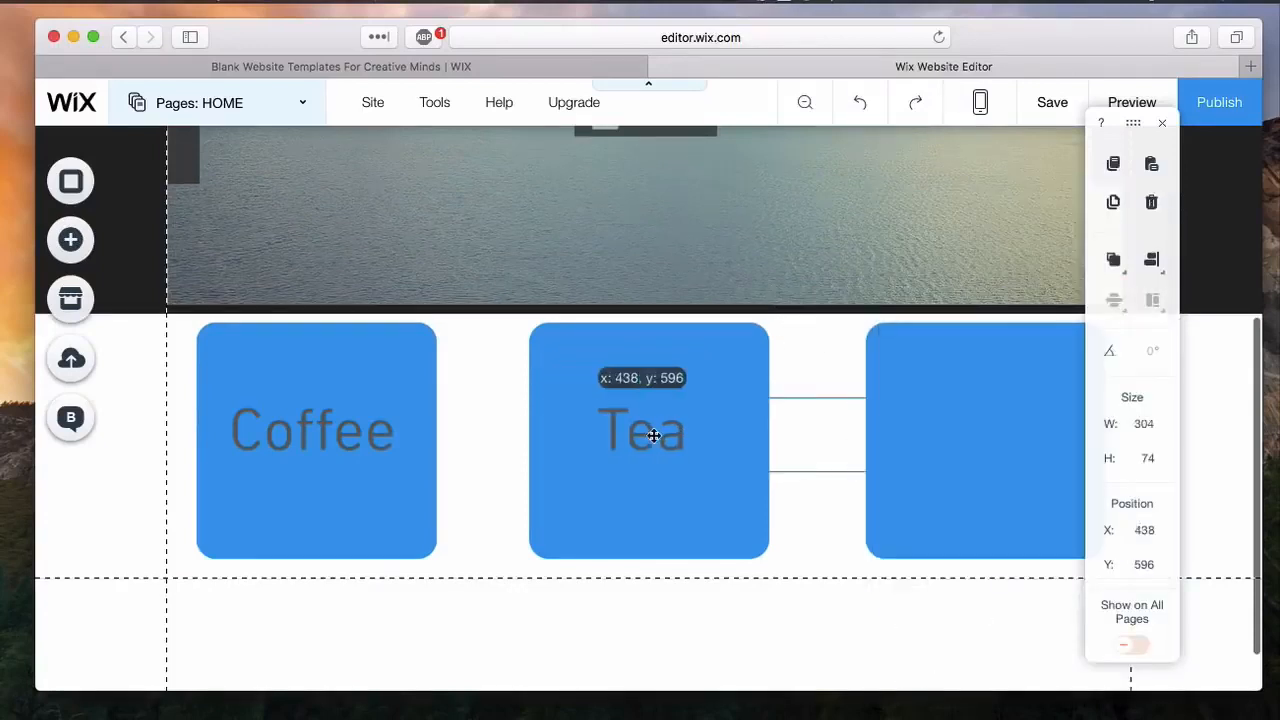
# Step: Paste another copy of the Coffee text and place it on the third blue box at about X 759, Y 596
pyautogui.click(458, 428)
pyautogui.press('super+v')
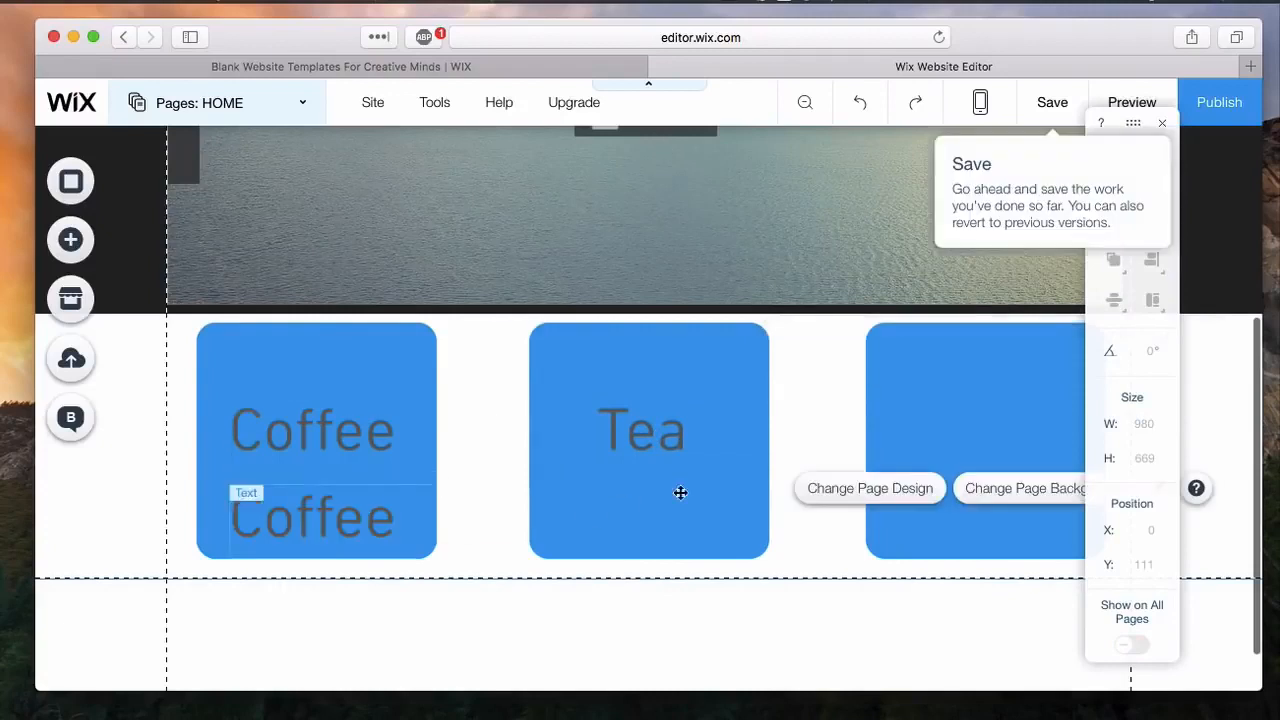
pyautogui.moveTo(355, 510); pyautogui.dragTo(1034, 437)
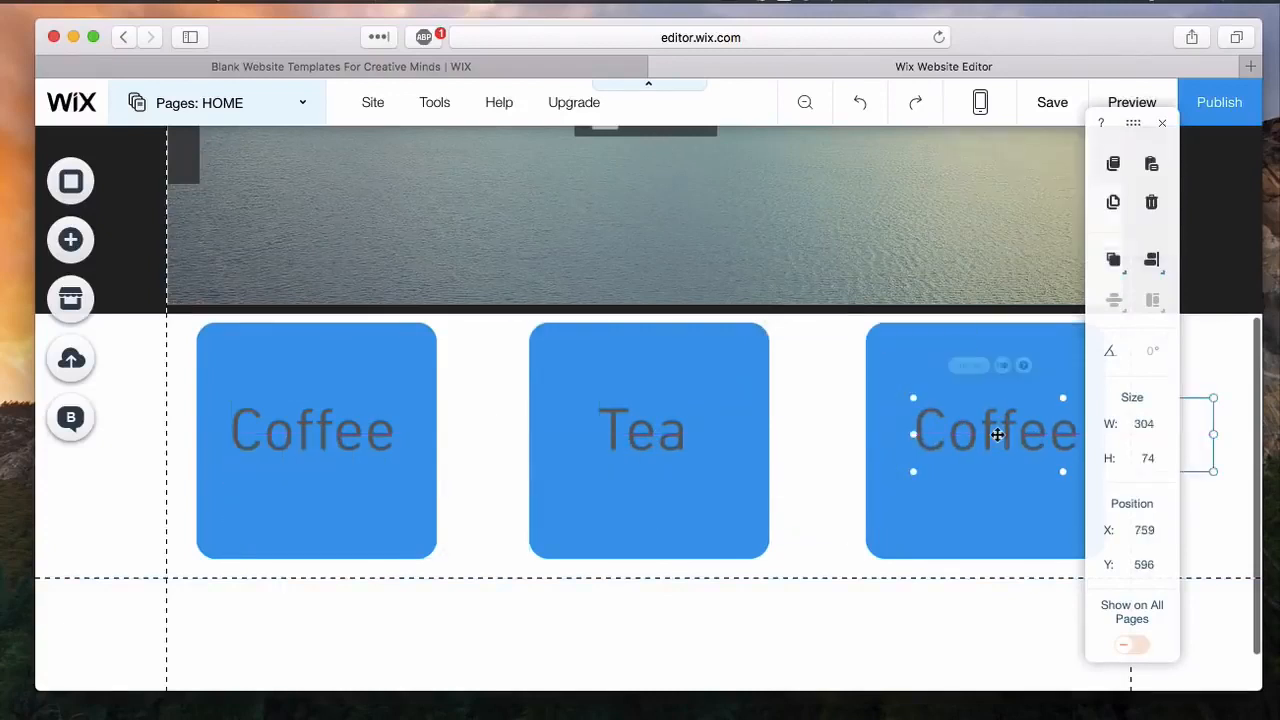
# Step: Change the third box's text to Cocktails and shift it so it starts at the box's left edge
pyautogui.click(955, 367)
pyautogui.write('Cok')
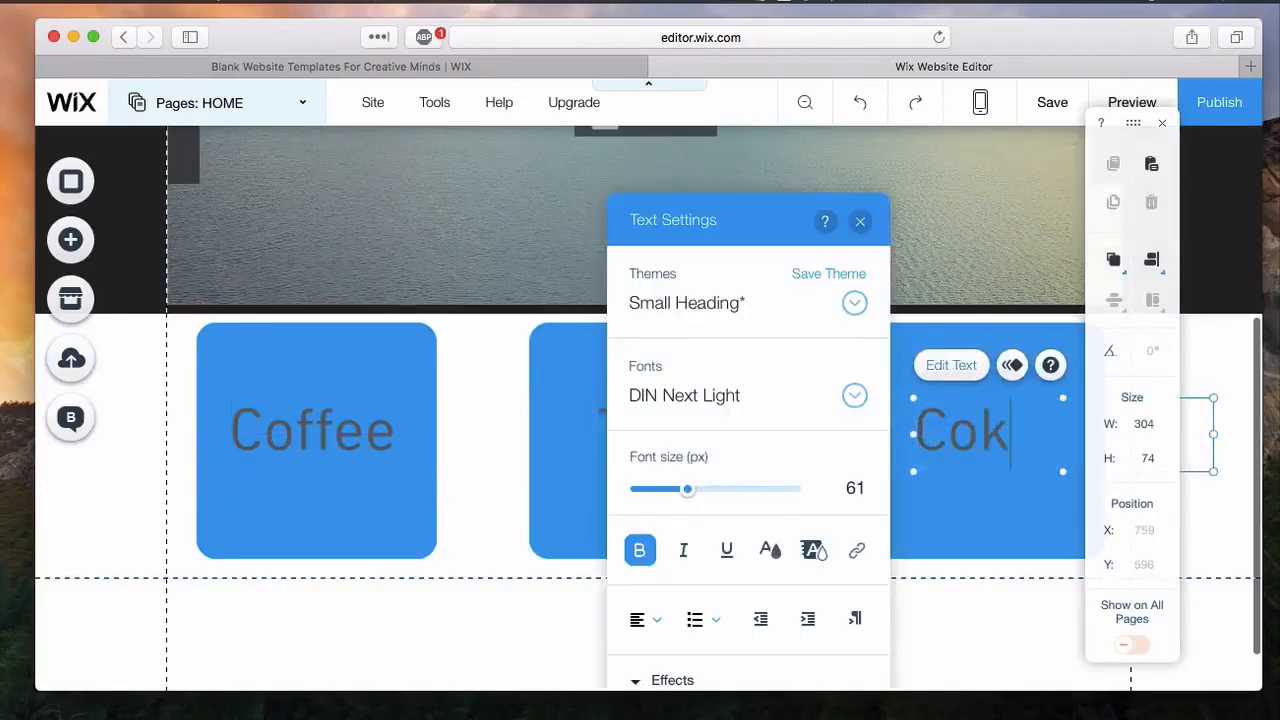
pyautogui.press('BackSpace')
pyautogui.press('BackSpace')
pyautogui.write('ocktails')
pyautogui.click(975, 622)
pyautogui.click(957, 430)
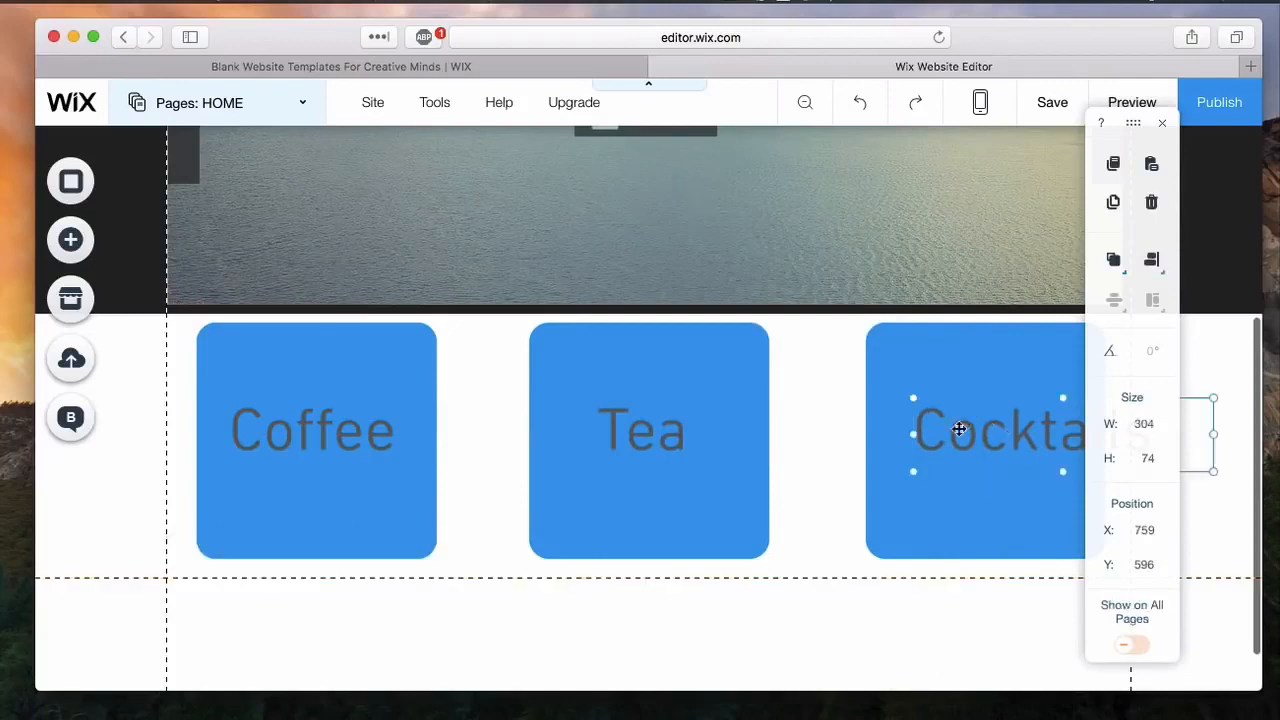
pyautogui.moveTo(957, 430); pyautogui.dragTo(910, 430)
pyautogui.click(660, 652)
# Step: Browse the social and contact tools and add the themed contact form with the message field beside the other fields
pyautogui.scroll(-1, 660, 651)
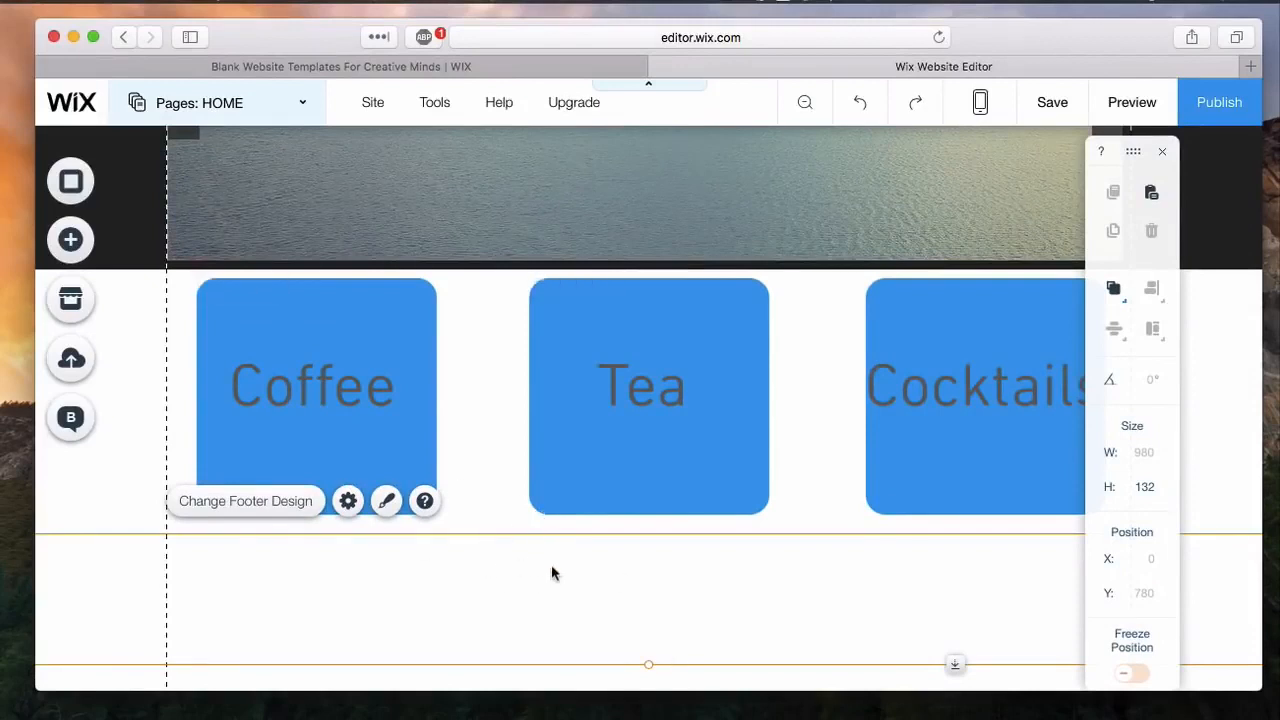
pyautogui.scroll(-1, 534, 491)
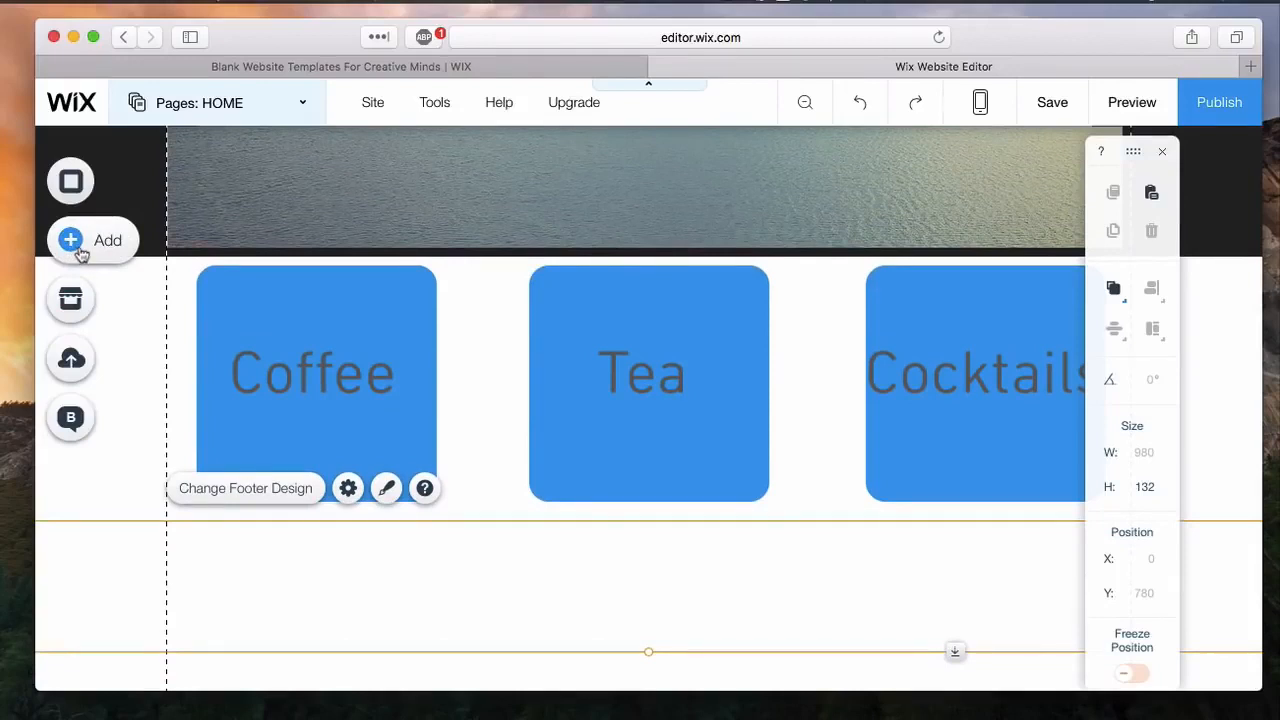
pyautogui.click(130, 242)
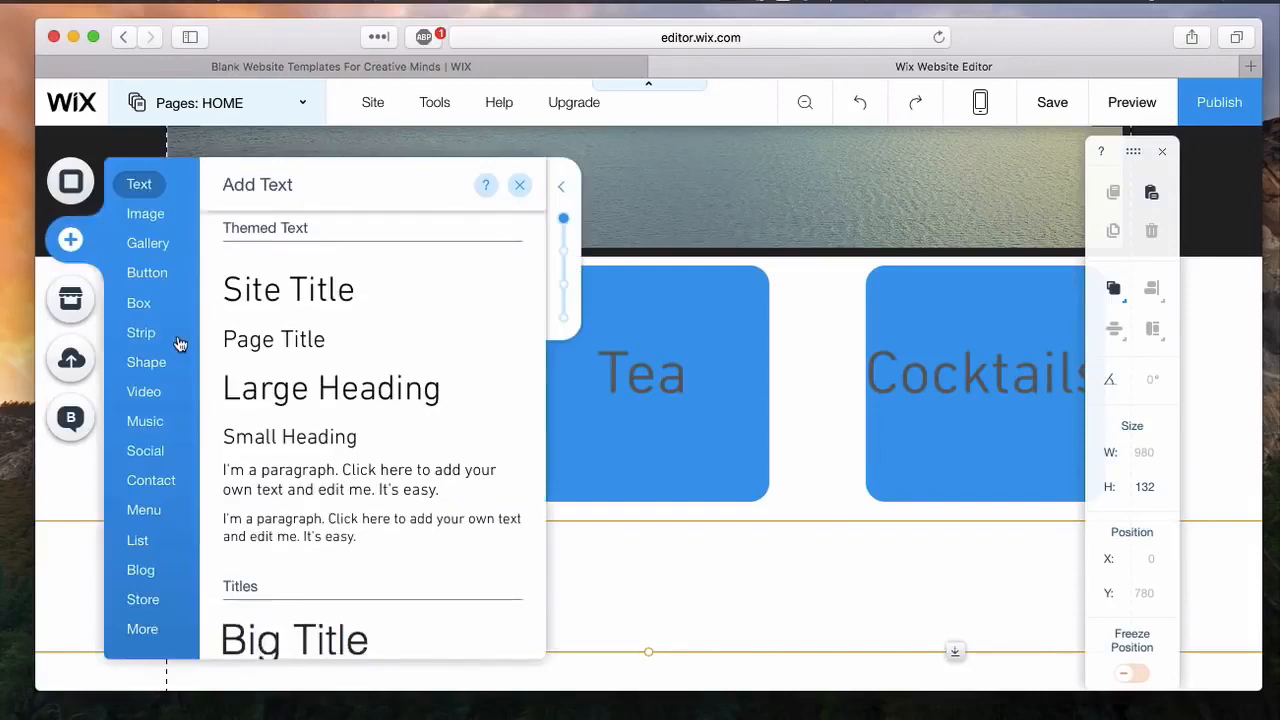
pyautogui.click(146, 455)
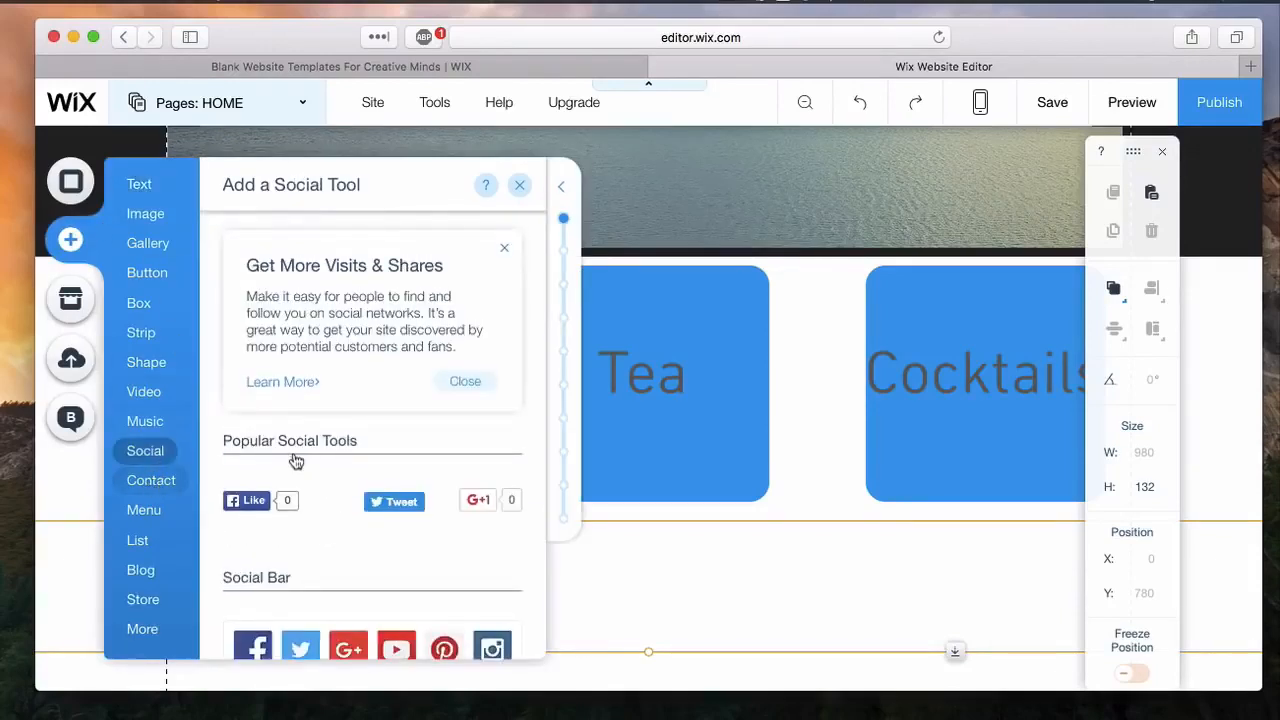
pyautogui.click(156, 487)
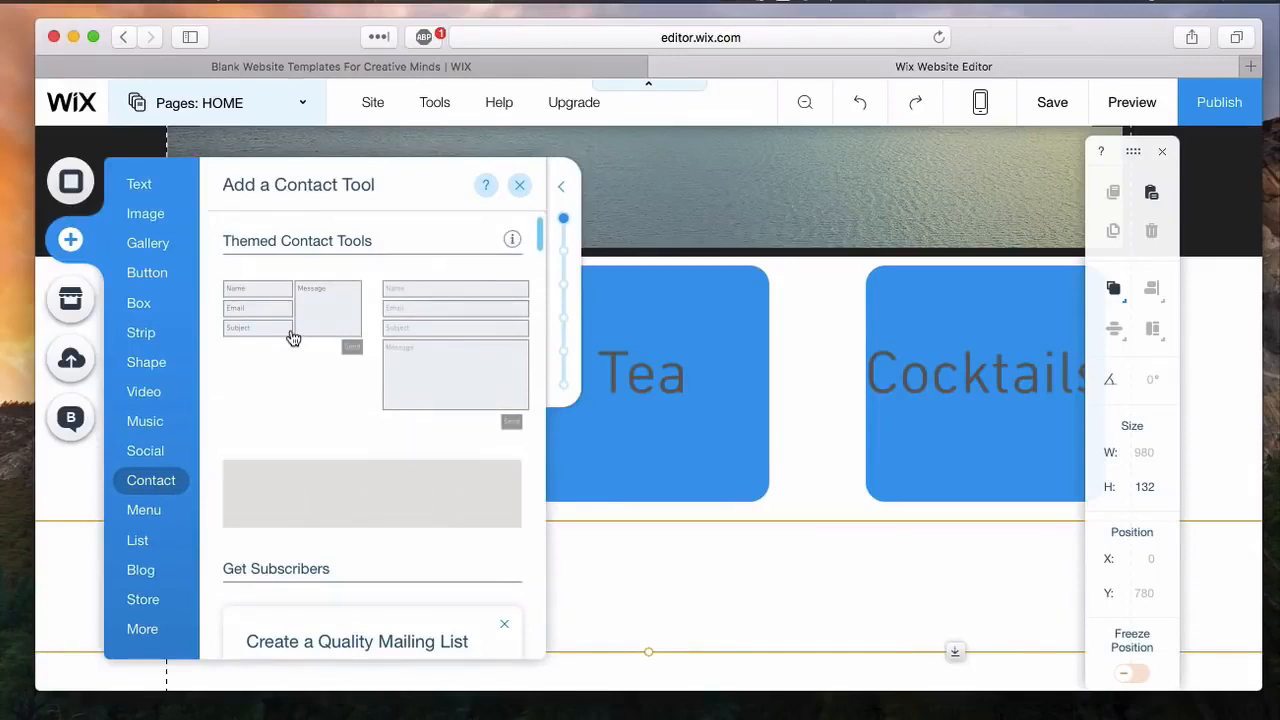
pyautogui.click(293, 338)
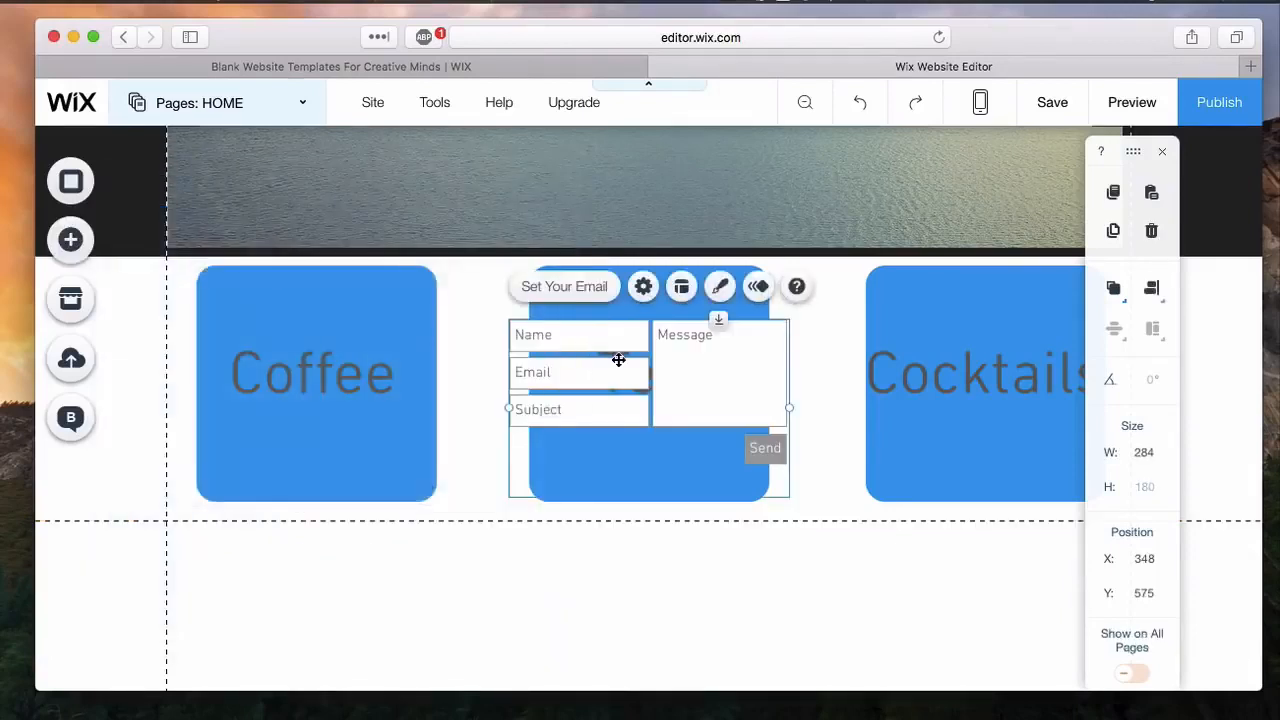
# Step: Move the contact form below the three boxes to about X 82, Y 913 and widen it to about 805 px
pyautogui.moveTo(597, 523); pyautogui.dragTo(574, 606)
pyautogui.moveTo(751, 498); pyautogui.dragTo(1063, 505)
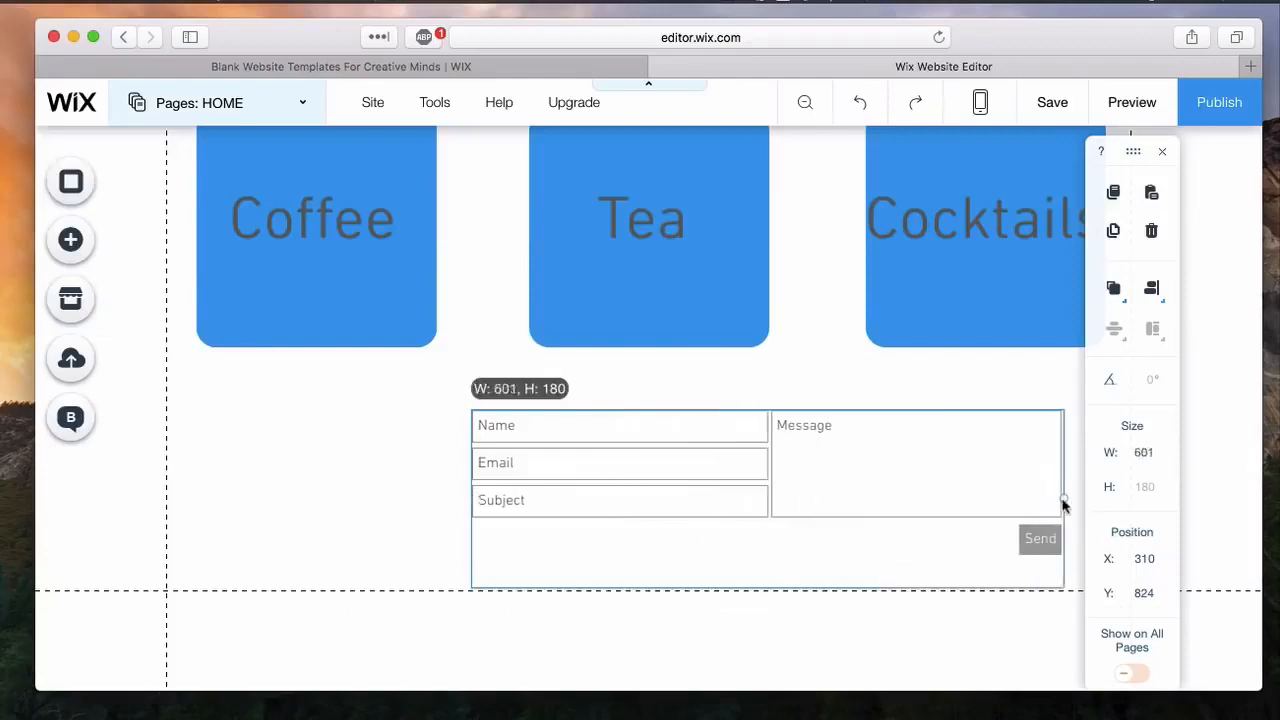
pyautogui.moveTo(471, 498); pyautogui.dragTo(271, 497)
pyautogui.moveTo(686, 509); pyautogui.dragTo(662, 598)
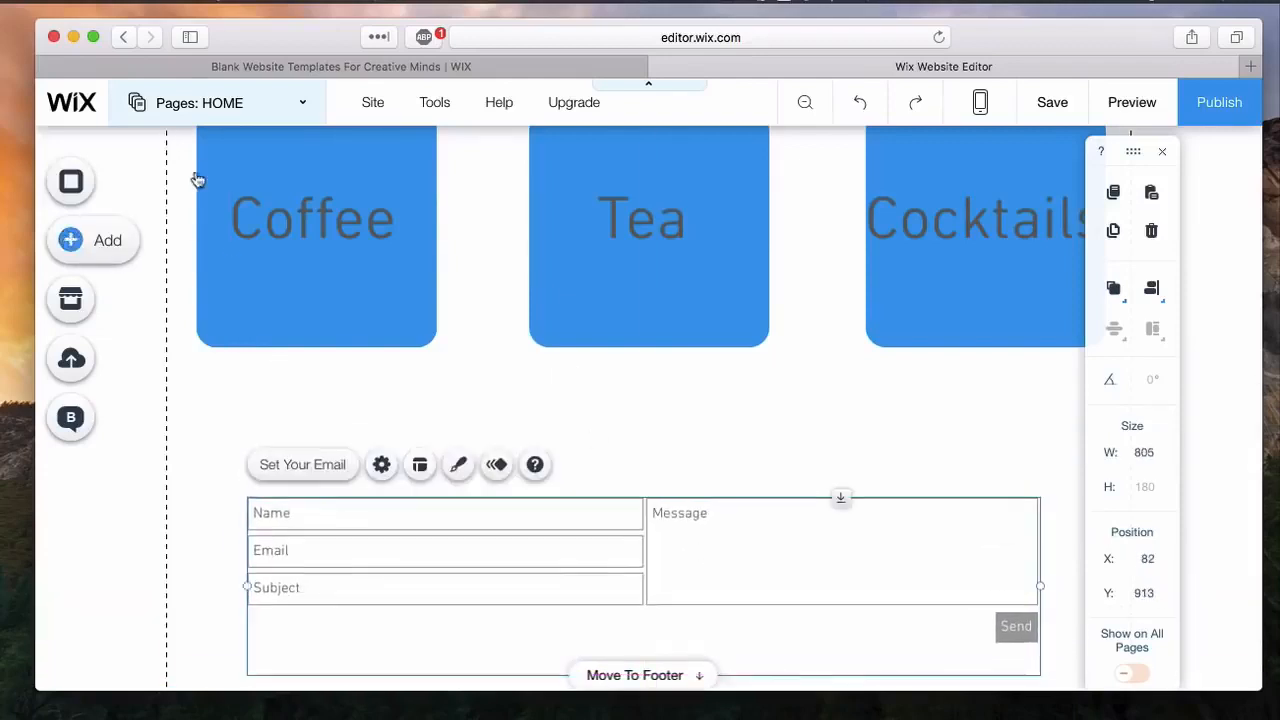
# Step: Add a Large Heading text element above the contact form and change its text to Contact Us!
pyautogui.click(70, 239)
pyautogui.click(139, 184)
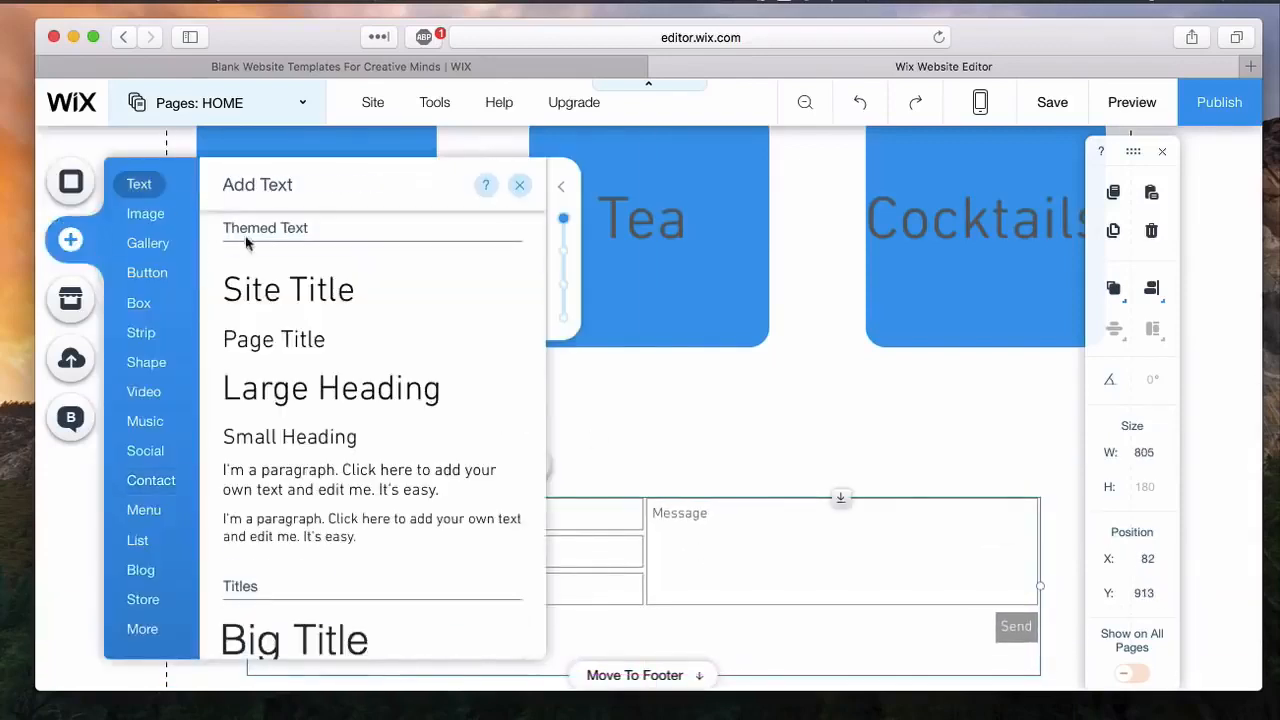
pyautogui.click(520, 394)
pyautogui.click(546, 350)
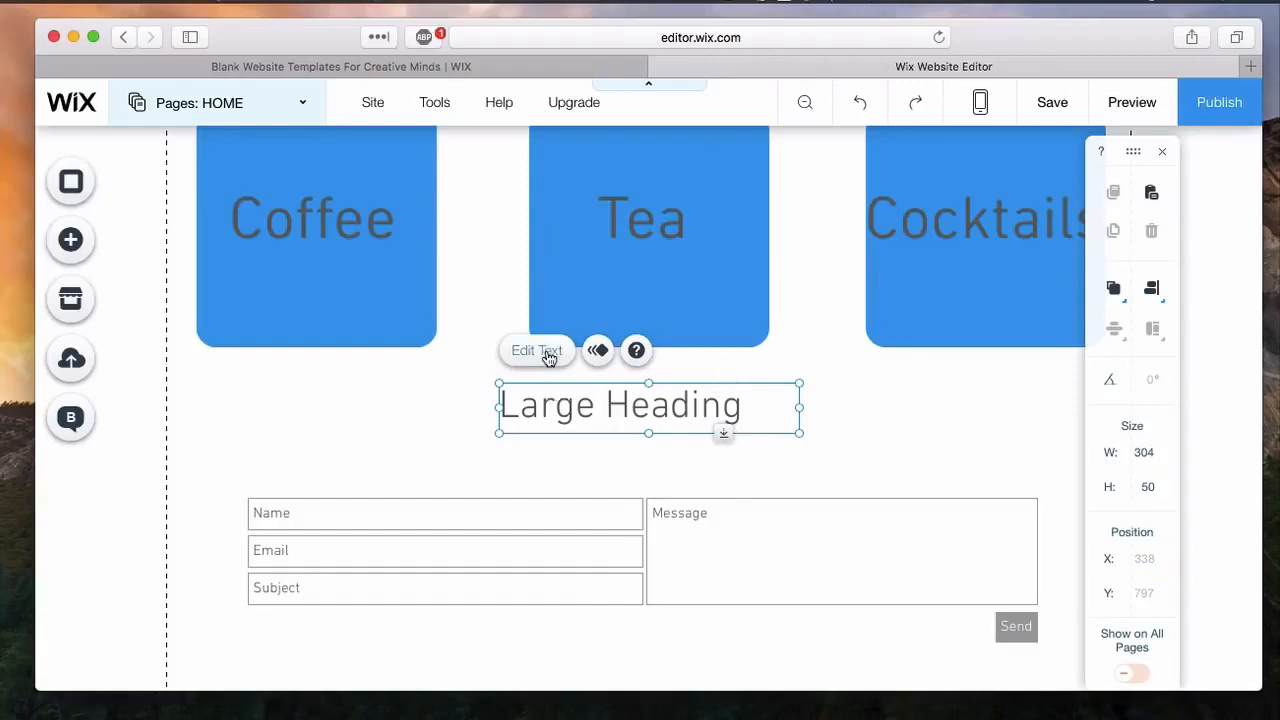
pyautogui.write('Contact US')
pyautogui.press('BackSpace')
pyautogui.write('s!')
# Step: Make the whole Contact Us! heading bold and slightly increase its font size
pyautogui.press('super+a')
pyautogui.click(855, 550)
pyautogui.moveTo(884, 489); pyautogui.dragTo(892, 490)
pyautogui.click(1076, 221)
# Step: Move the Contact Us! heading closer to the contact form, to about X 368, Y 838
pyautogui.click(538, 452)
pyautogui.click(657, 409)
pyautogui.moveTo(610, 408); pyautogui.dragTo(640, 449)
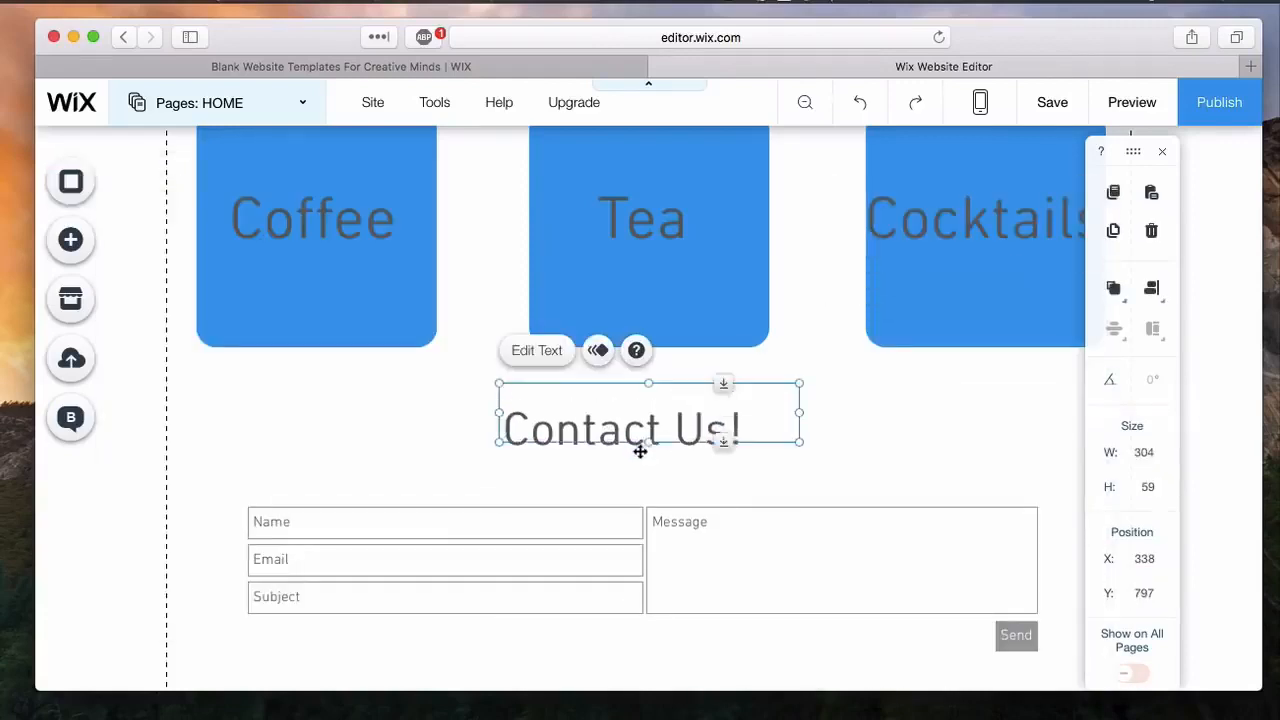
pyautogui.click(668, 400)
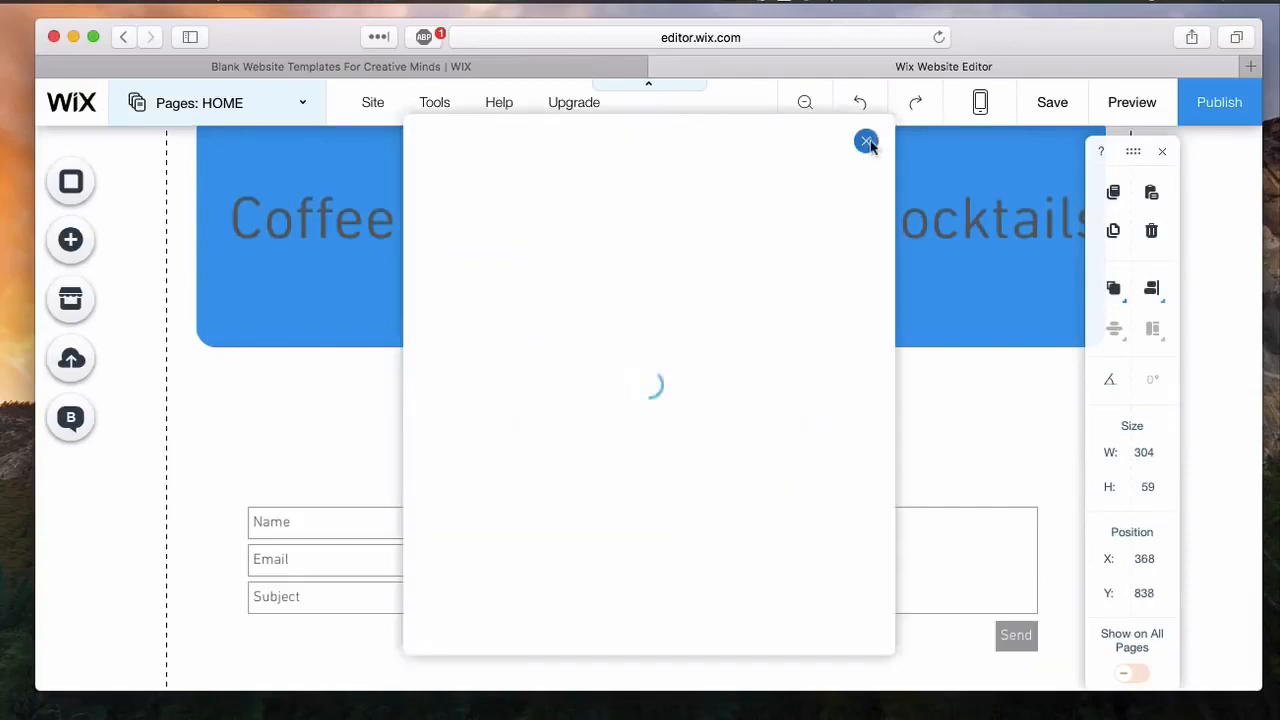
# Step: Dismiss the dialog covering the page and look over the layout from the slideshow to the contact form
pyautogui.click(866, 143)
pyautogui.scroll(-2, 551, 543)
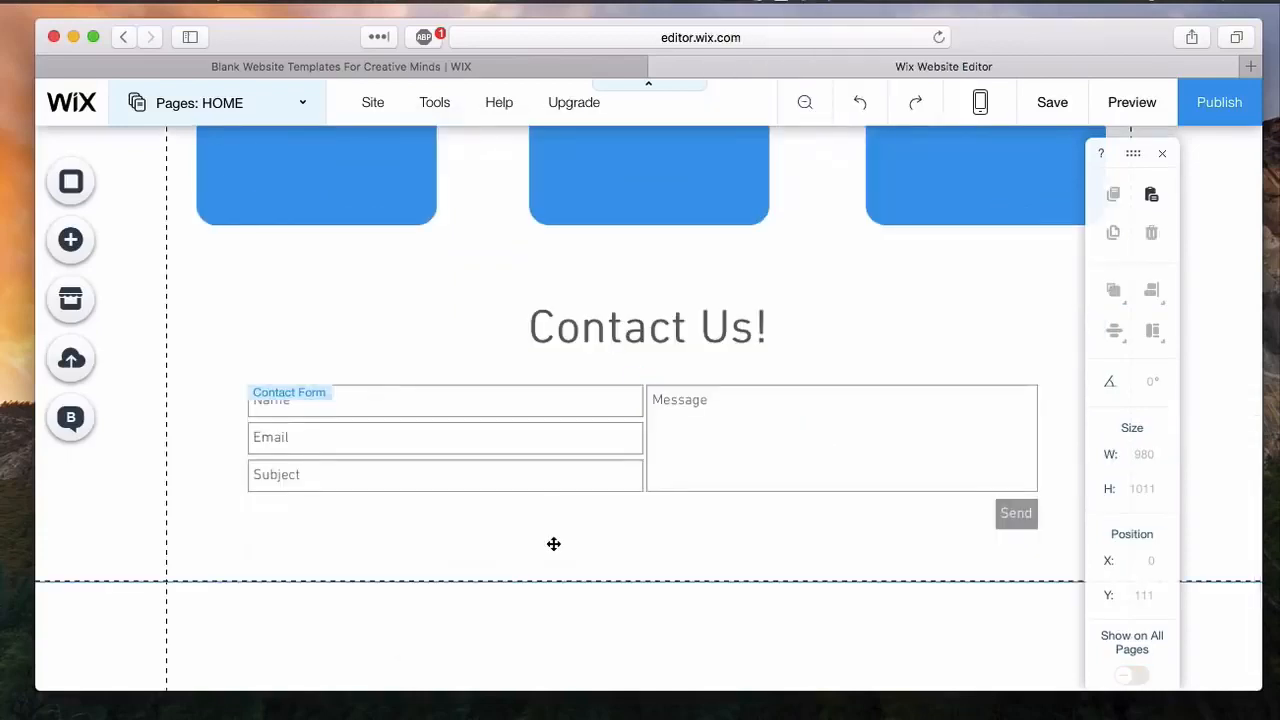
pyautogui.scroll(5, 554, 544)
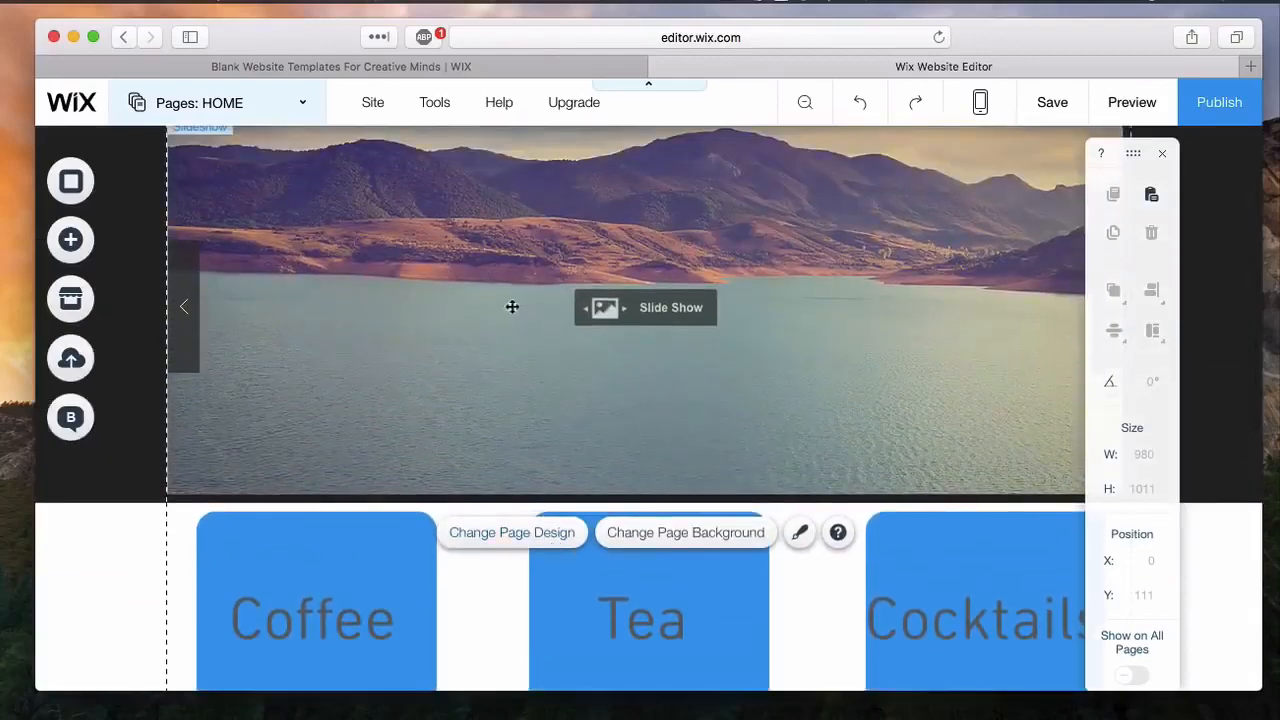
pyautogui.scroll(-1, 741, 339)
pyautogui.scroll(-2, 741, 339)
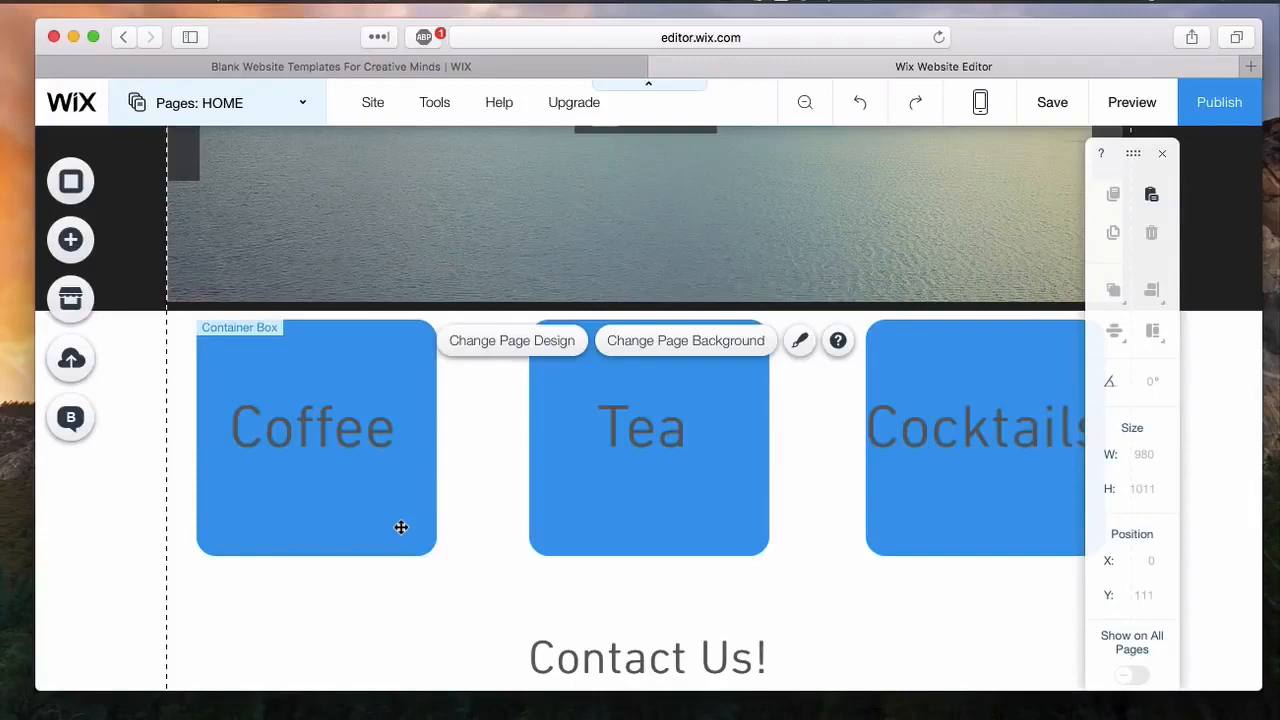
# Step: Remove all default images from the slideshow's gallery and replace them with eight food photos, starting with Green Goodness
pyautogui.scroll(3, 401, 527)
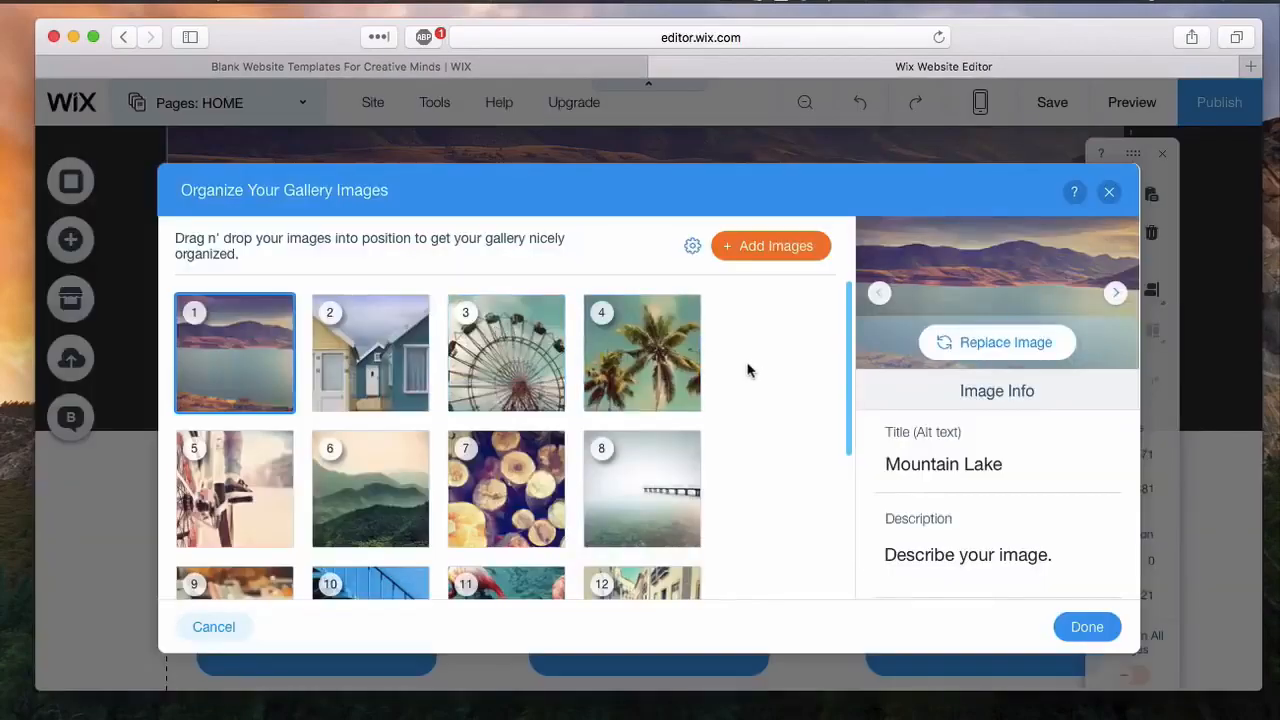
pyautogui.scroll(-1, 748, 370)
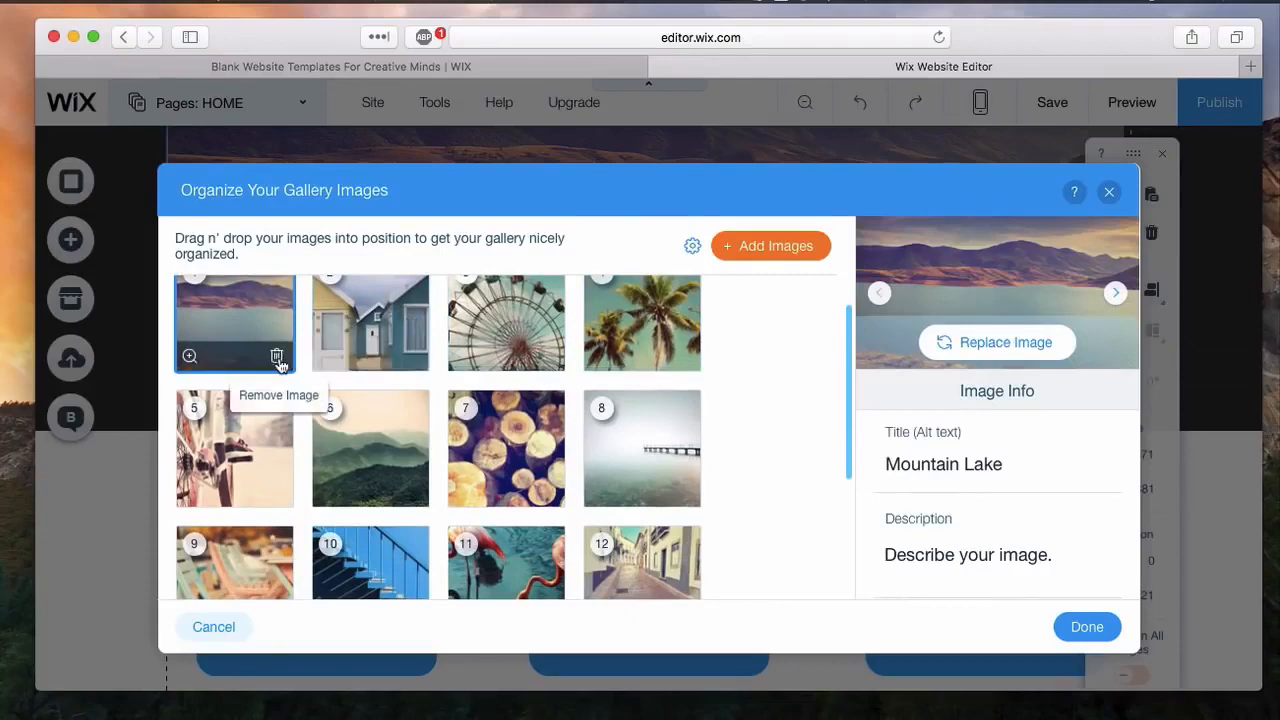
pyautogui.click(278, 360)
pyautogui.click(278, 360)
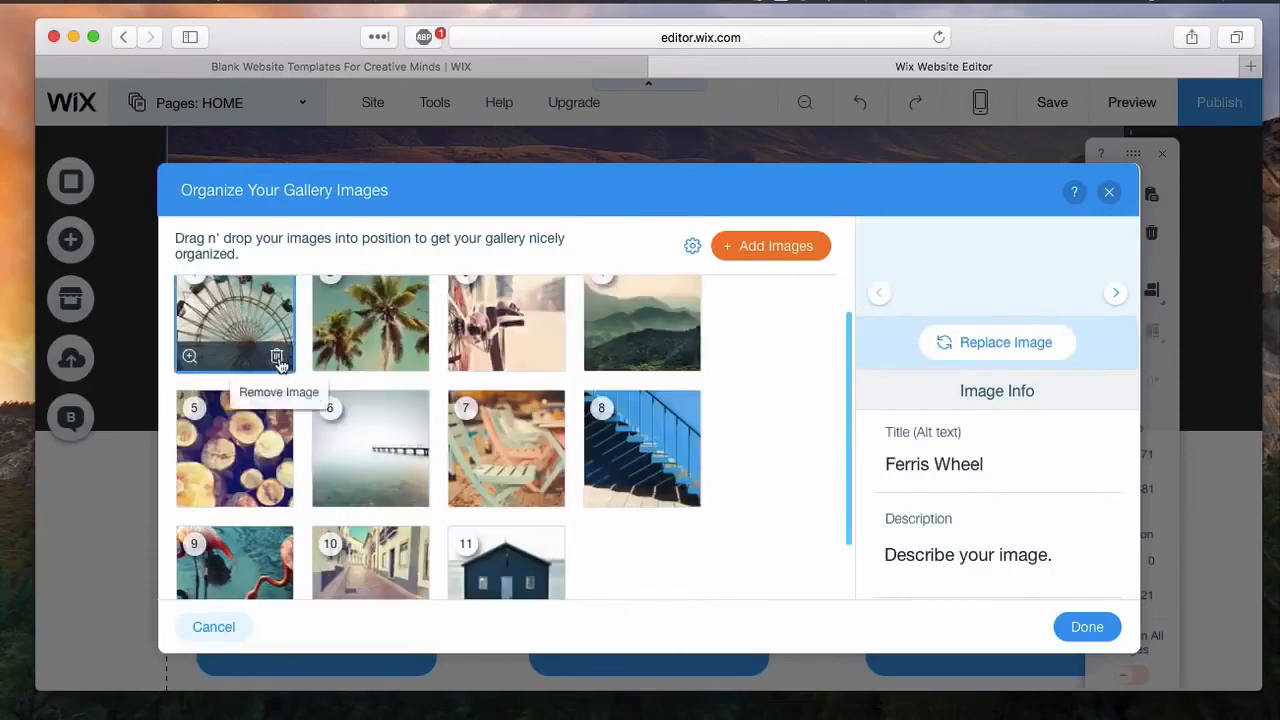
pyautogui.click(278, 360)
pyautogui.click(278, 360)
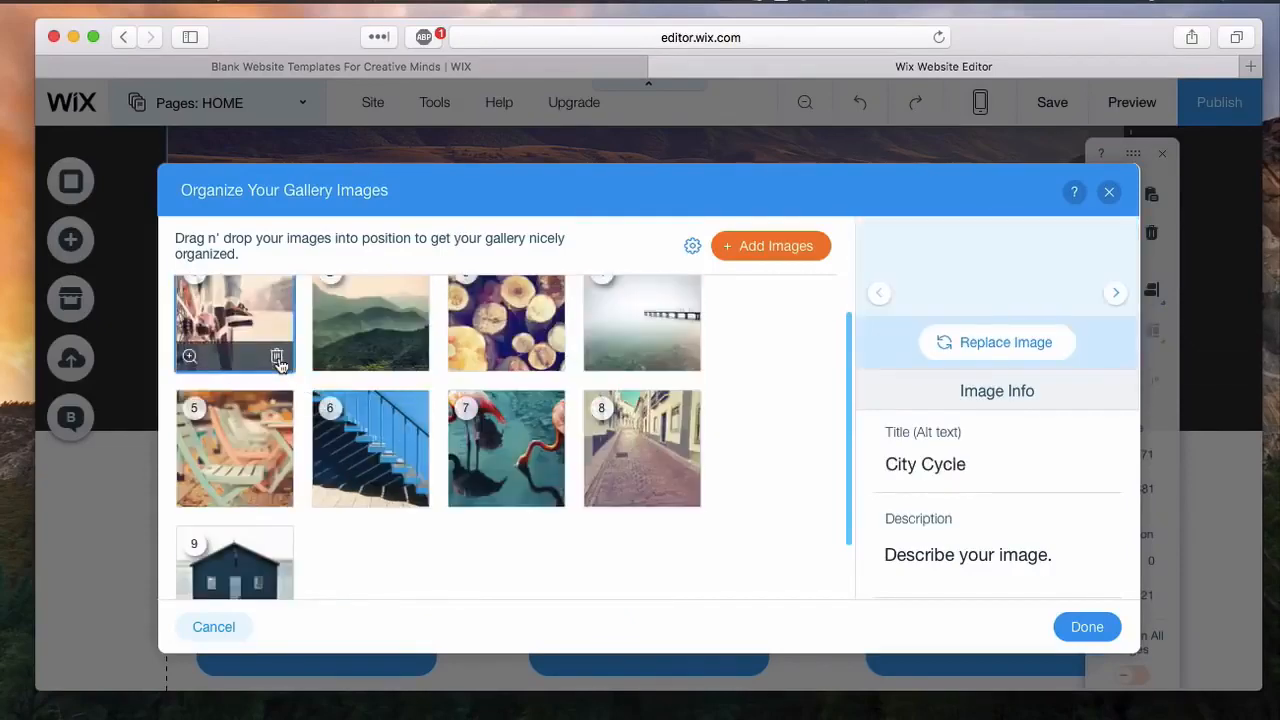
pyautogui.click(278, 360)
pyautogui.click(278, 396)
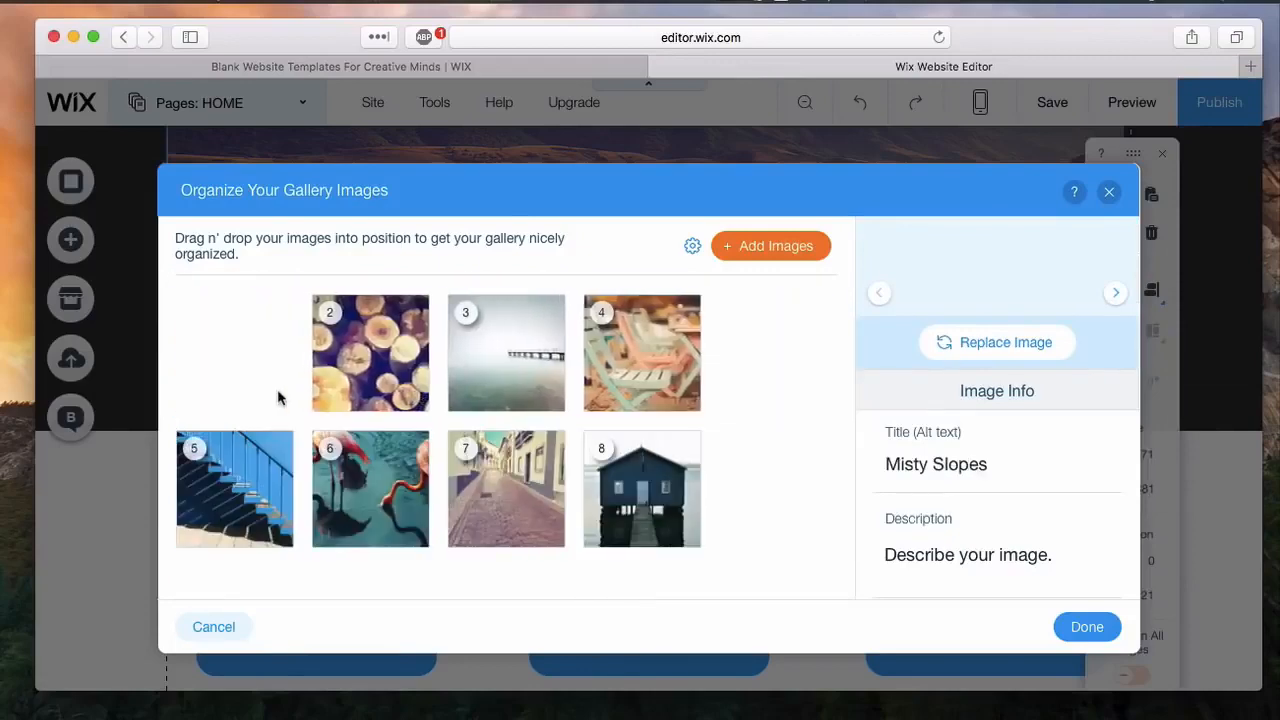
pyautogui.click(277, 402)
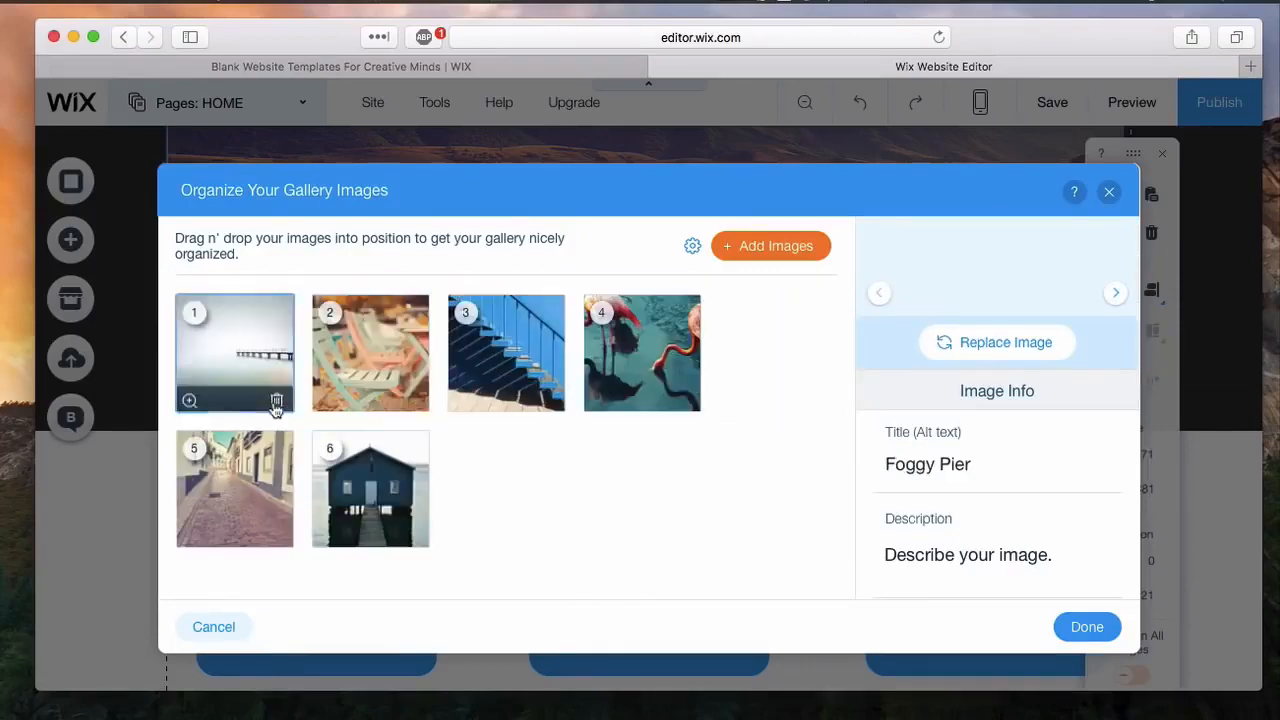
pyautogui.click(277, 402)
pyautogui.click(277, 402)
pyautogui.click(277, 402)
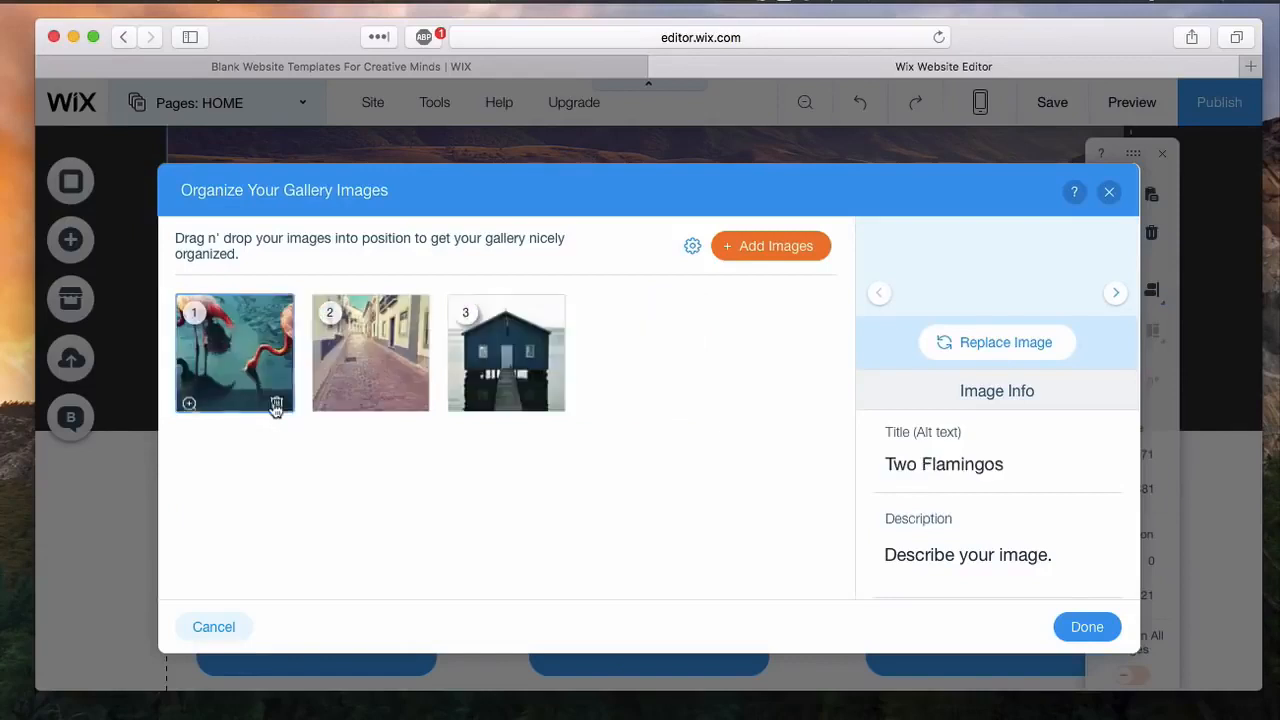
pyautogui.click(277, 402)
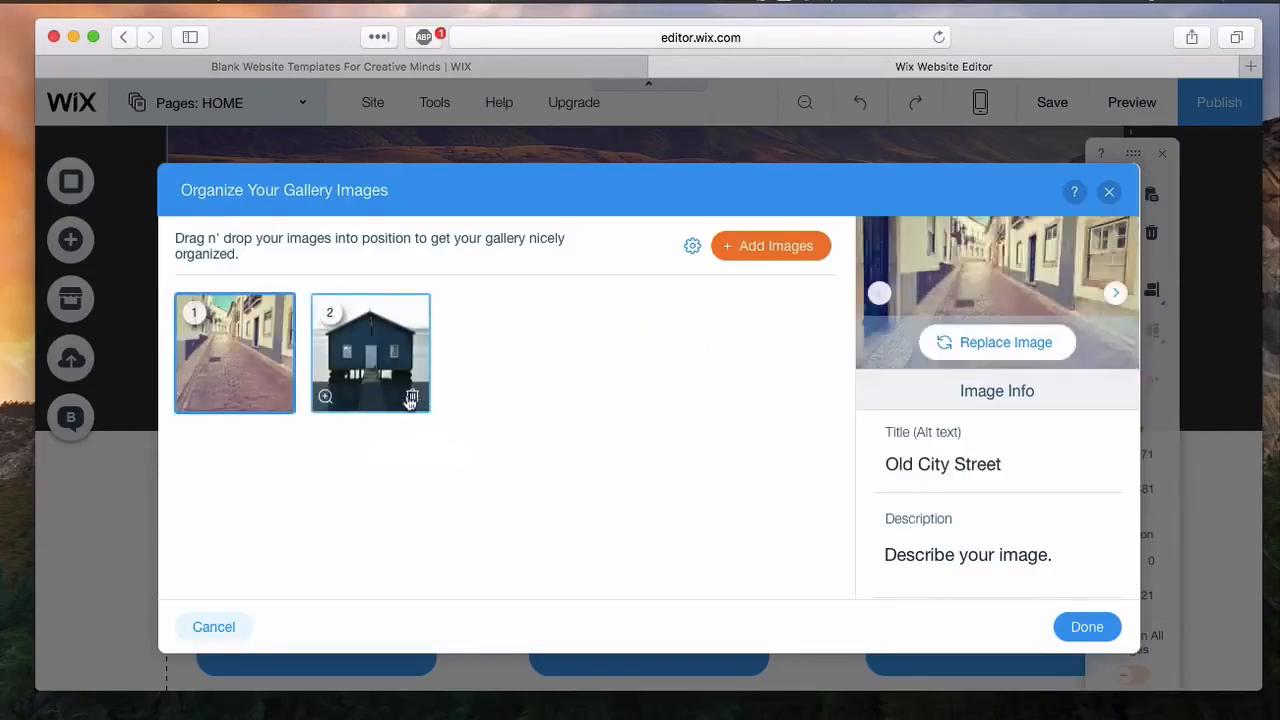
pyautogui.click(411, 399)
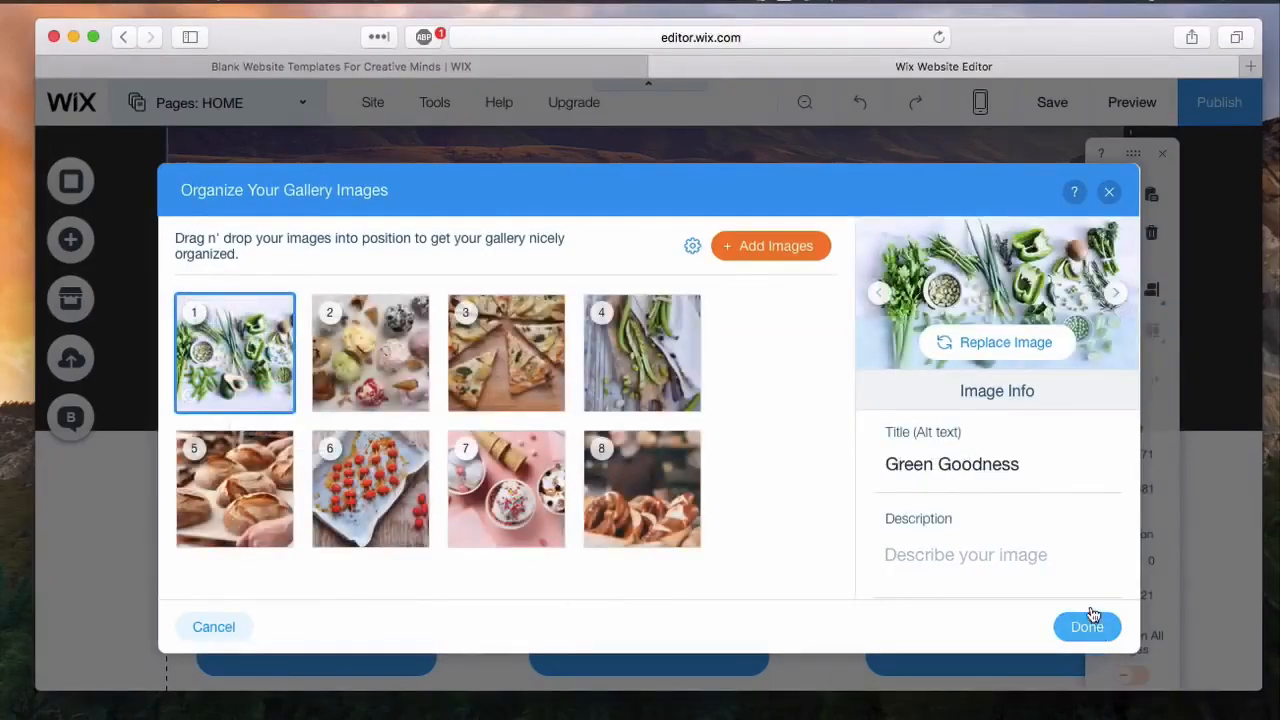
pyautogui.scroll(-2, 1031, 523)
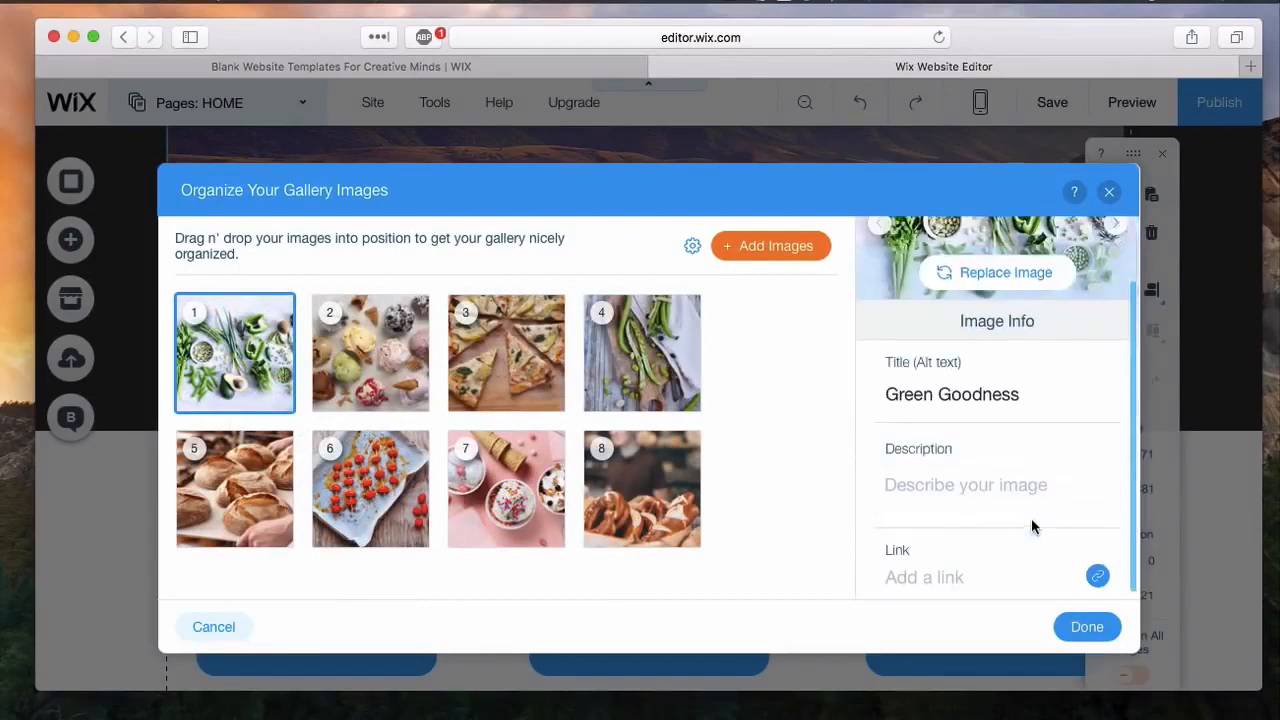
pyautogui.click(1088, 627)
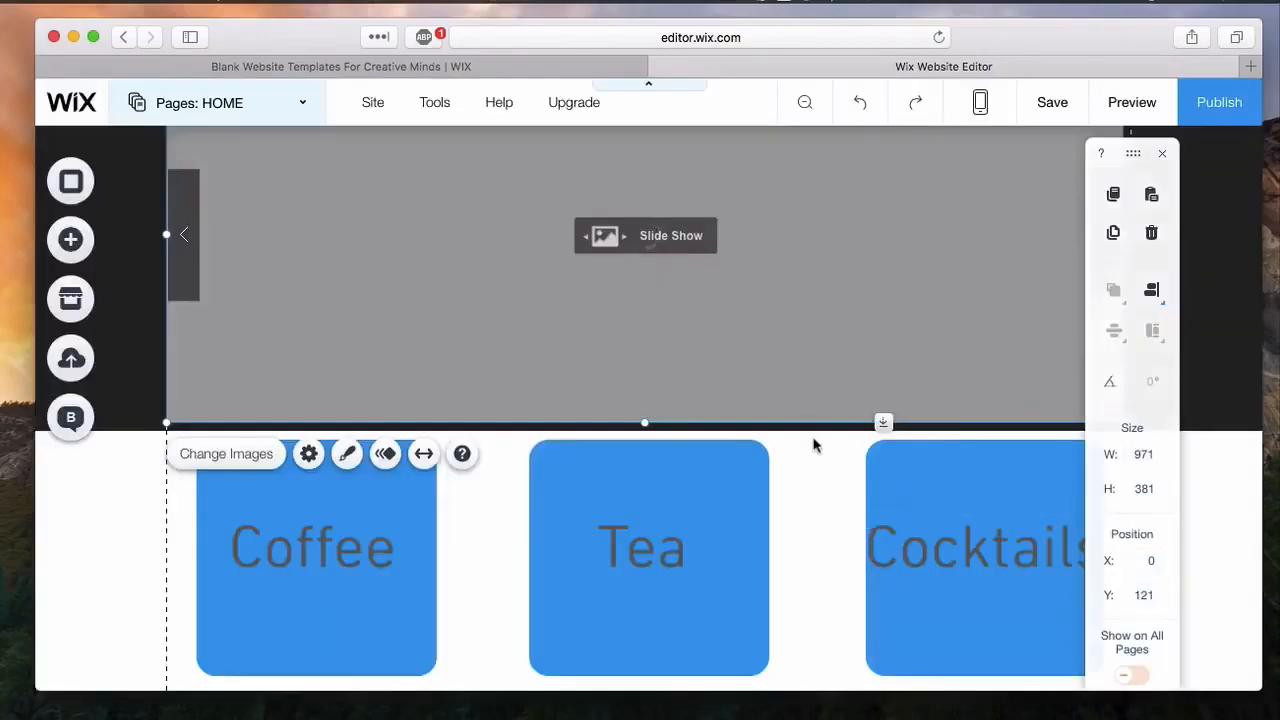
# Step: Delete the Coffee, Tea and Cocktails labels together with their three blue boxes
pyautogui.moveTo(129, 343); pyautogui.dragTo(1012, 488)
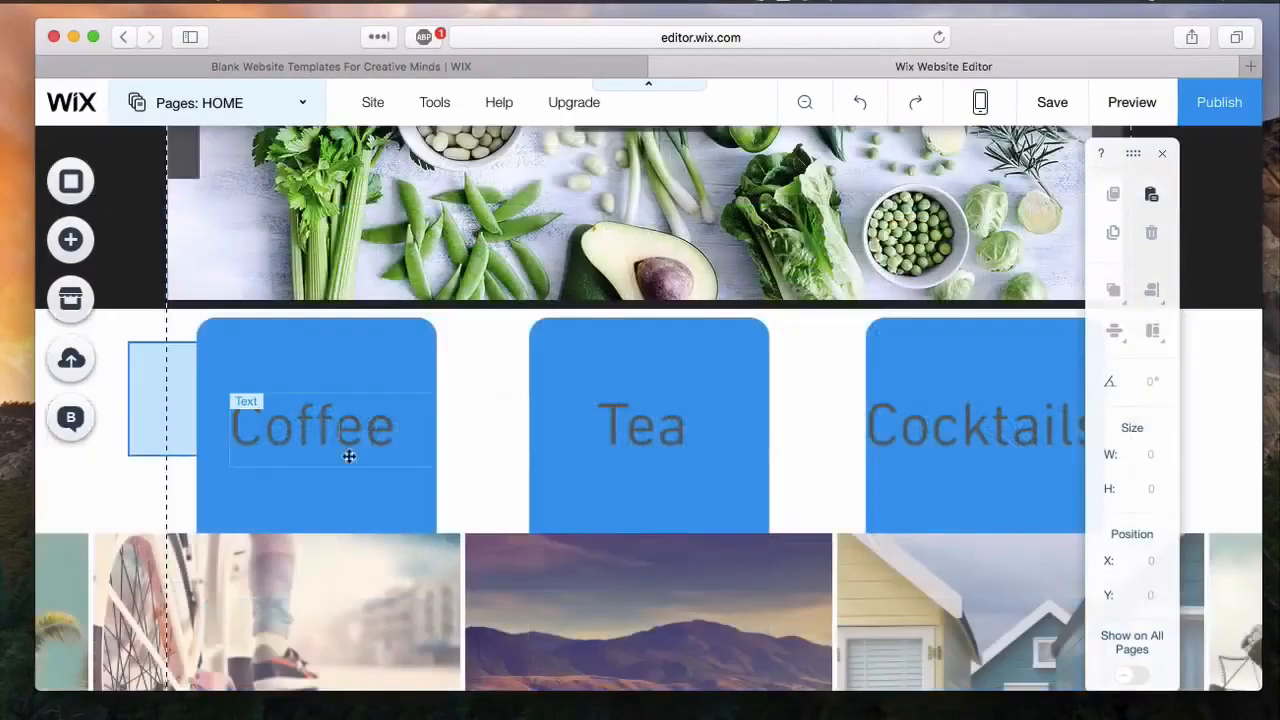
pyautogui.moveTo(143, 330); pyautogui.dragTo(951, 486)
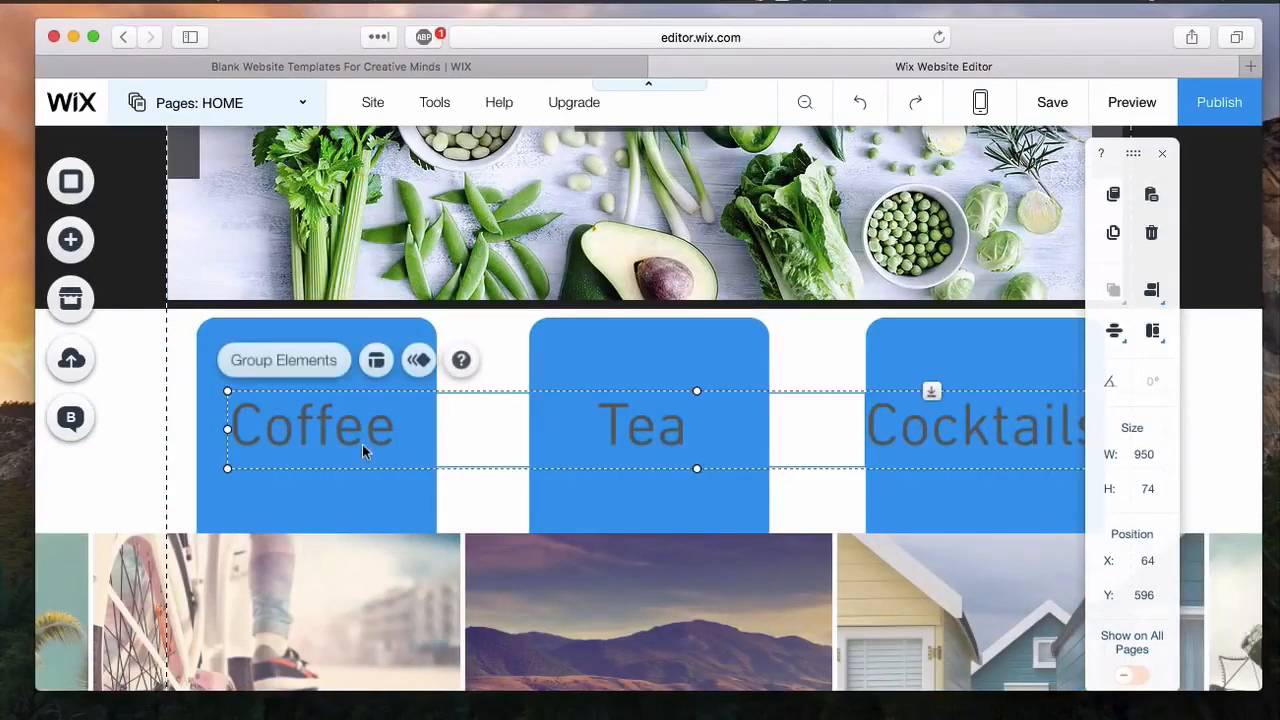
pyautogui.press('Delete')
pyautogui.click(632, 440)
pyautogui.press('Delete')
pyautogui.click(901, 421)
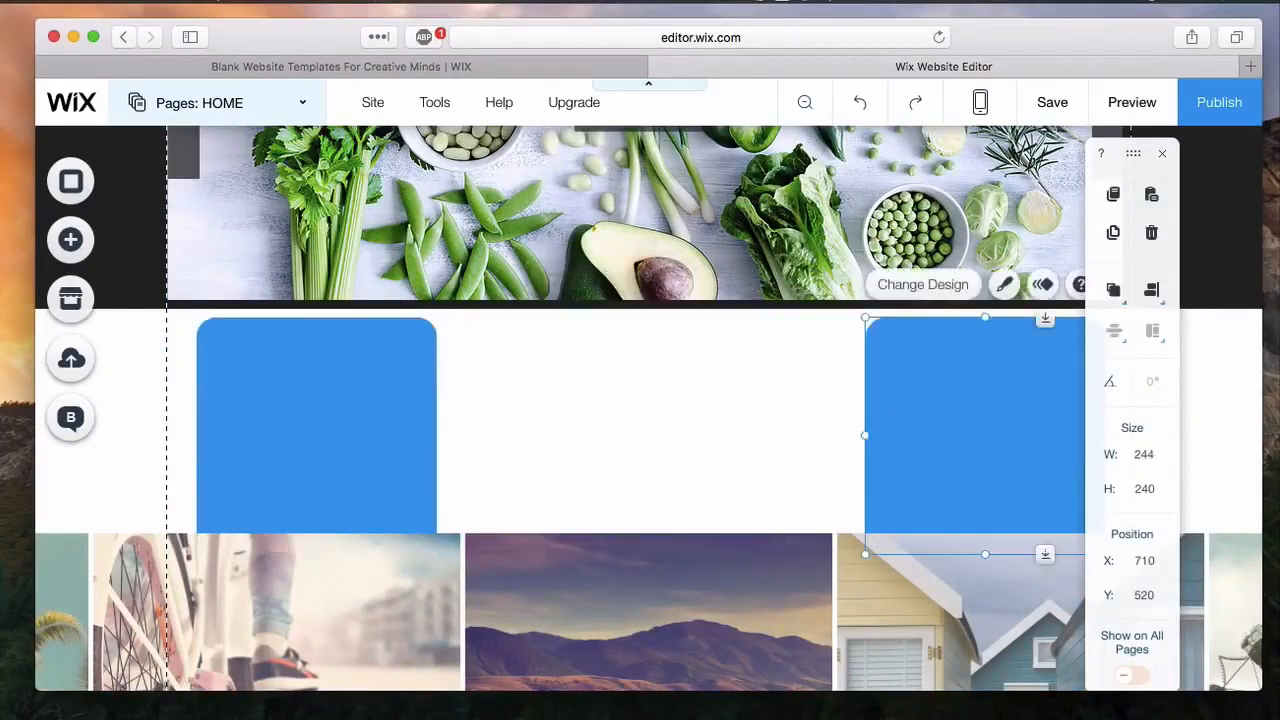
pyautogui.press('Delete')
pyautogui.click(371, 463)
pyautogui.press('Delete')
# Step: Move the full-width gallery up beneath the slideshow to Y 532 and replace its default images with drink photos
pyautogui.moveTo(369, 528); pyautogui.dragTo(569, 366)
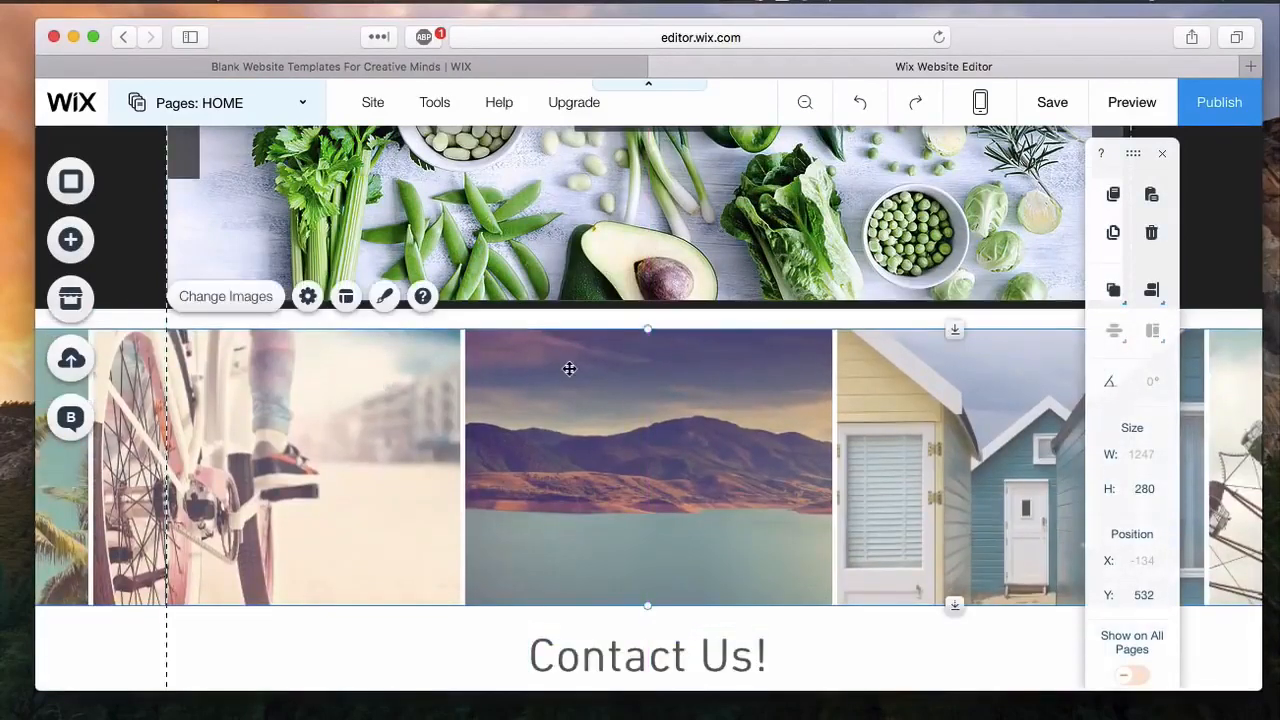
pyautogui.doubleClick(569, 366)
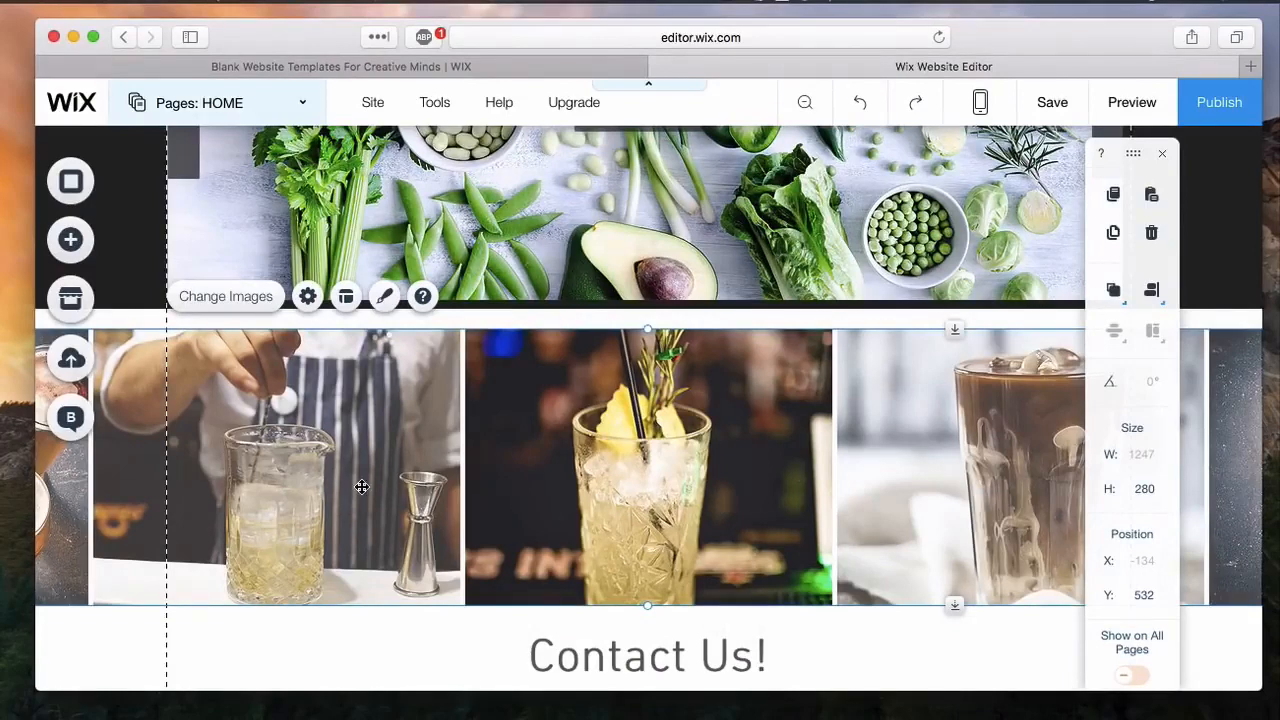
pyautogui.scroll(2, 361, 487)
pyautogui.scroll(-3, 361, 487)
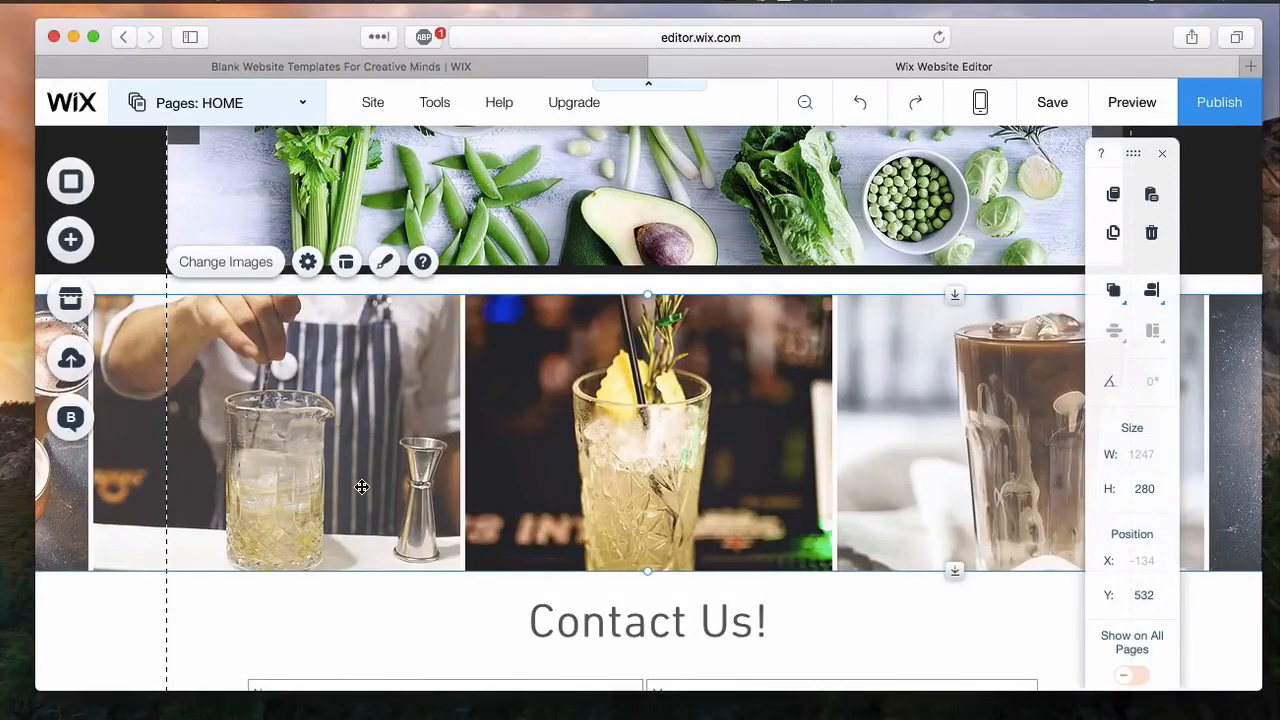
# Step: Add the second themed menu, the flat grey horizontal bar, to the page
pyautogui.scroll(5, 209, 214)
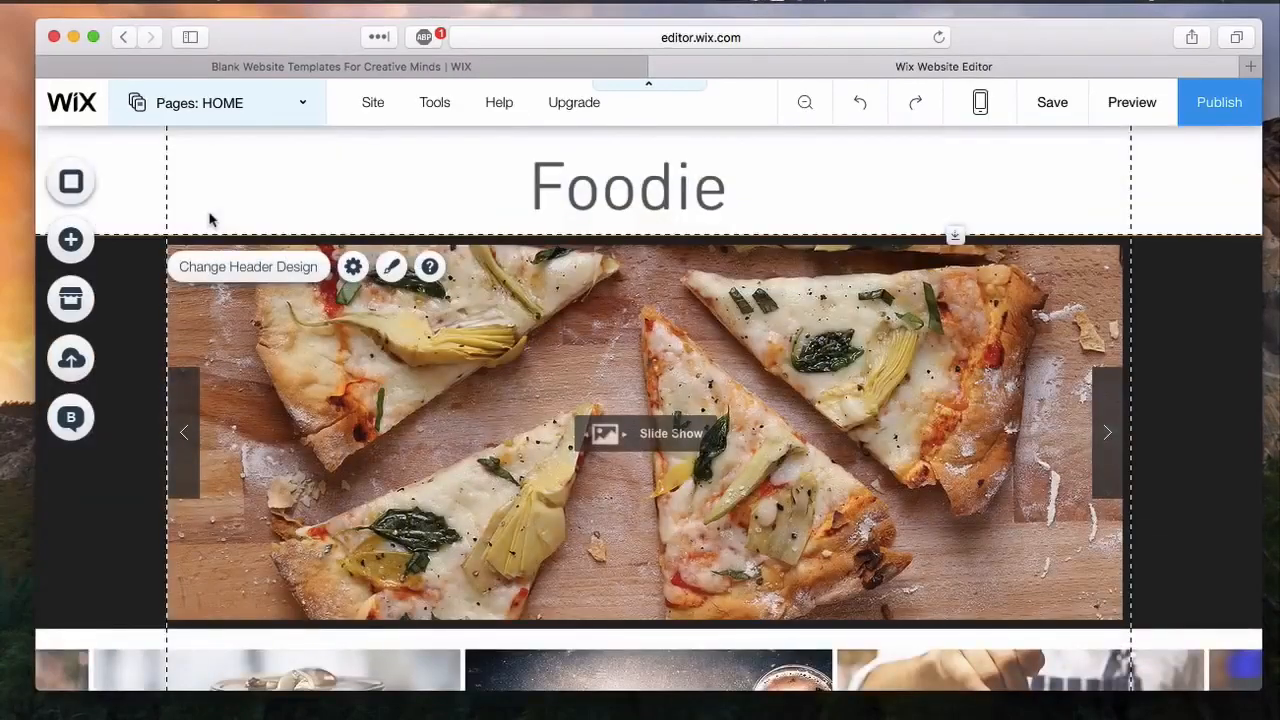
pyautogui.click(89, 250)
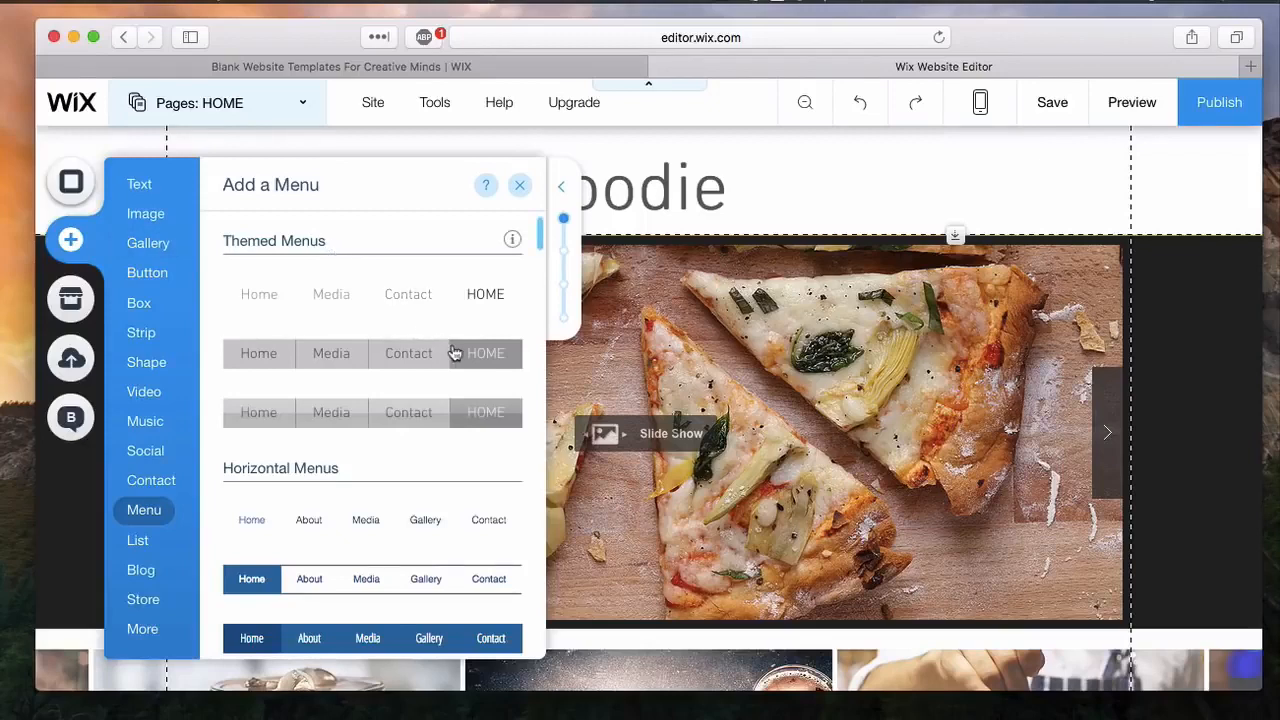
pyautogui.scroll(-2, 455, 353)
pyautogui.scroll(-8, 455, 353)
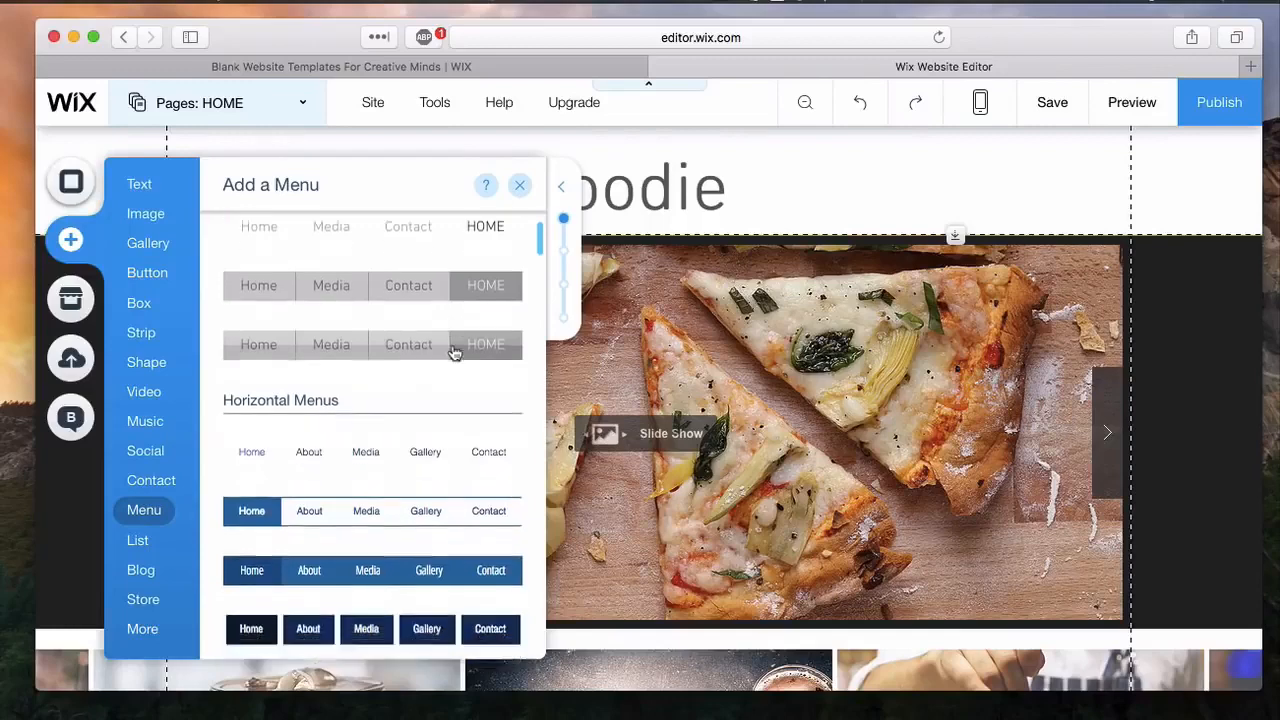
pyautogui.scroll(3, 455, 353)
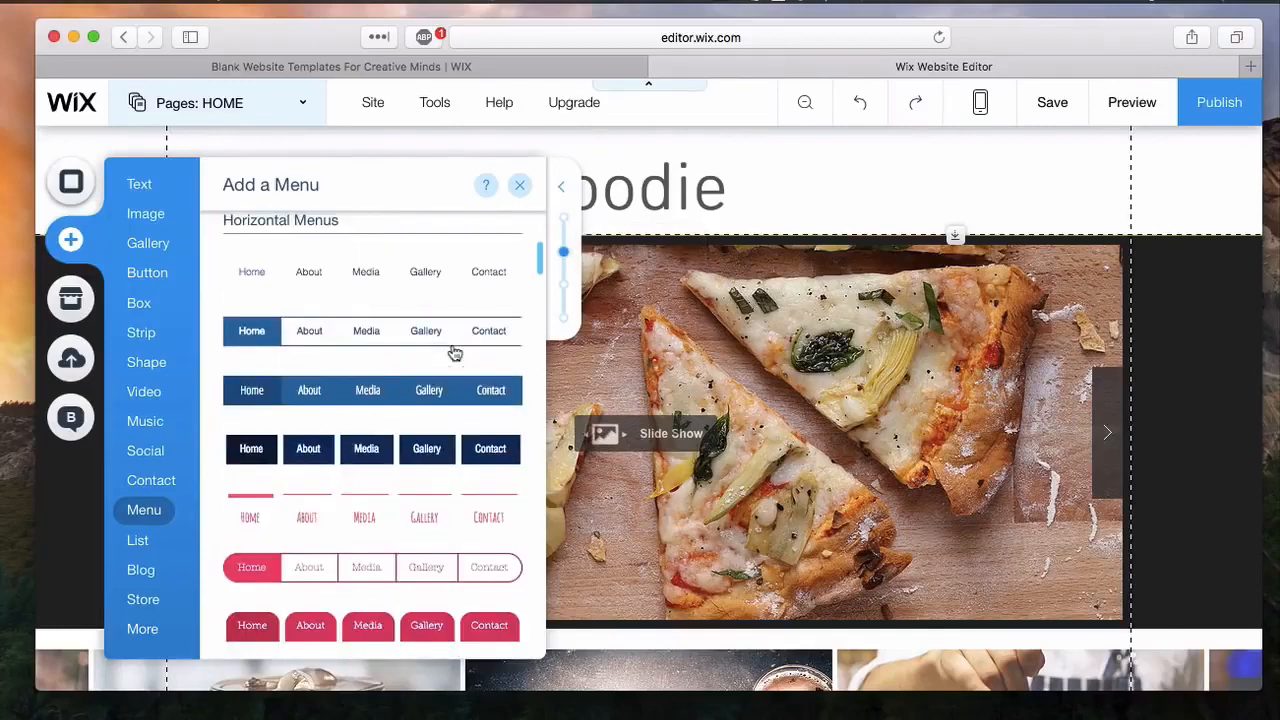
pyautogui.scroll(6, 455, 353)
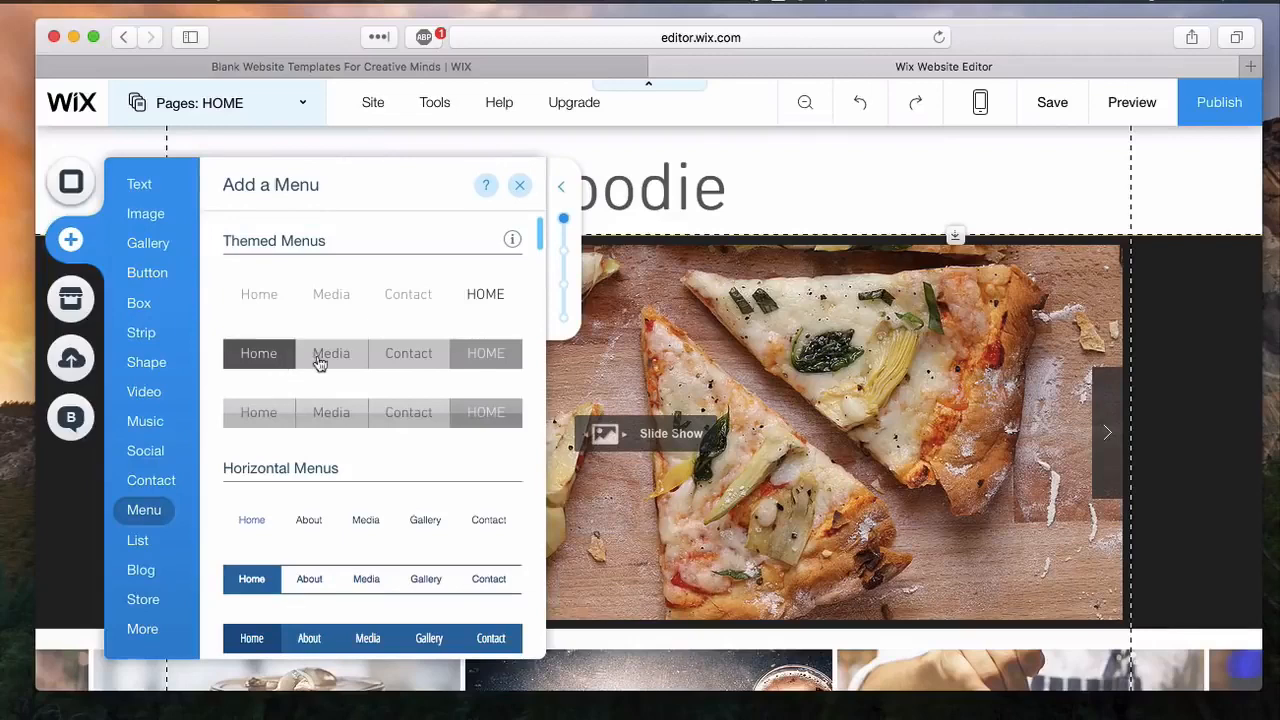
pyautogui.click(322, 360)
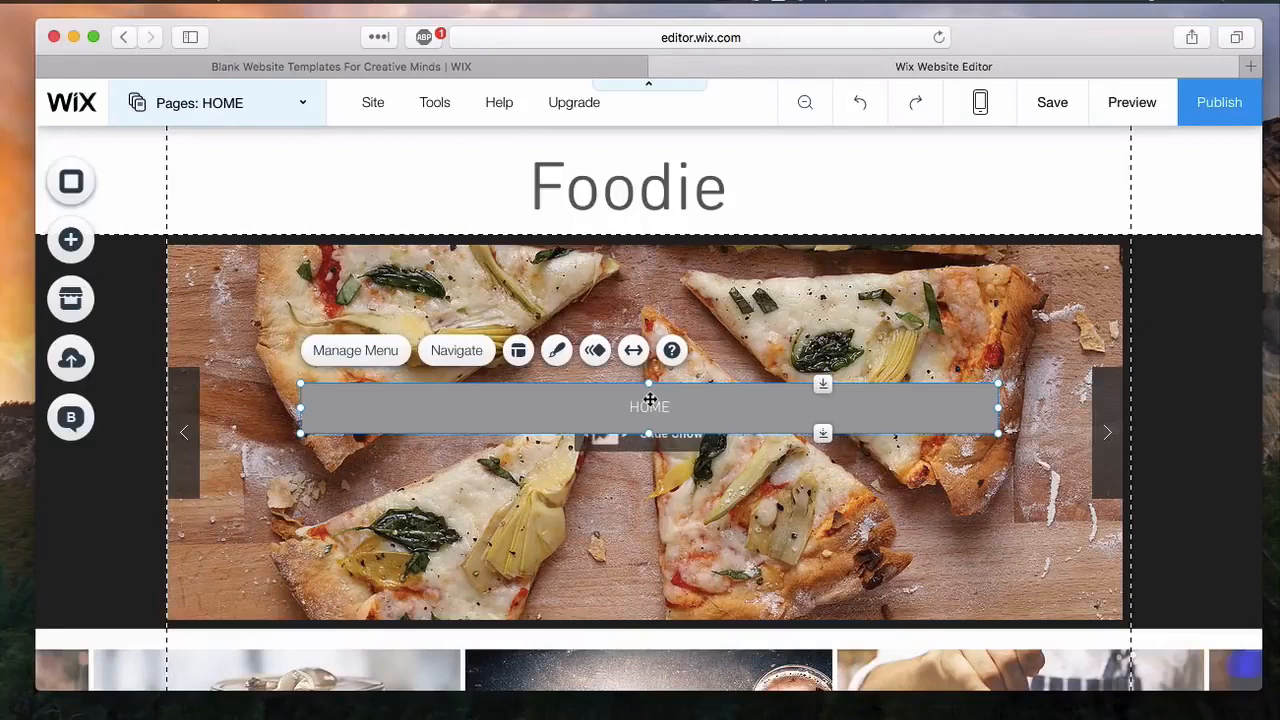
# Step: Place the menu bar in the header just below the Foodie title, moving the title up to make room
pyautogui.moveTo(650, 400); pyautogui.dragTo(630, 206)
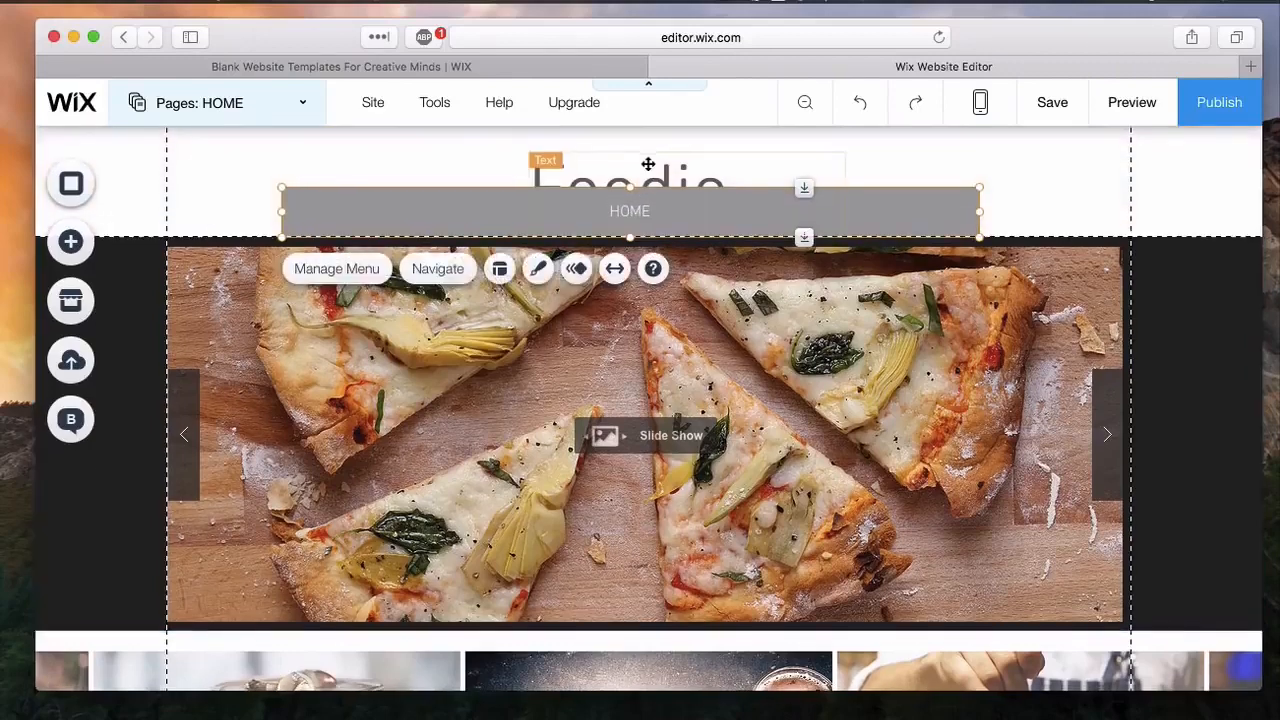
pyautogui.moveTo(648, 164); pyautogui.dragTo(640, 133)
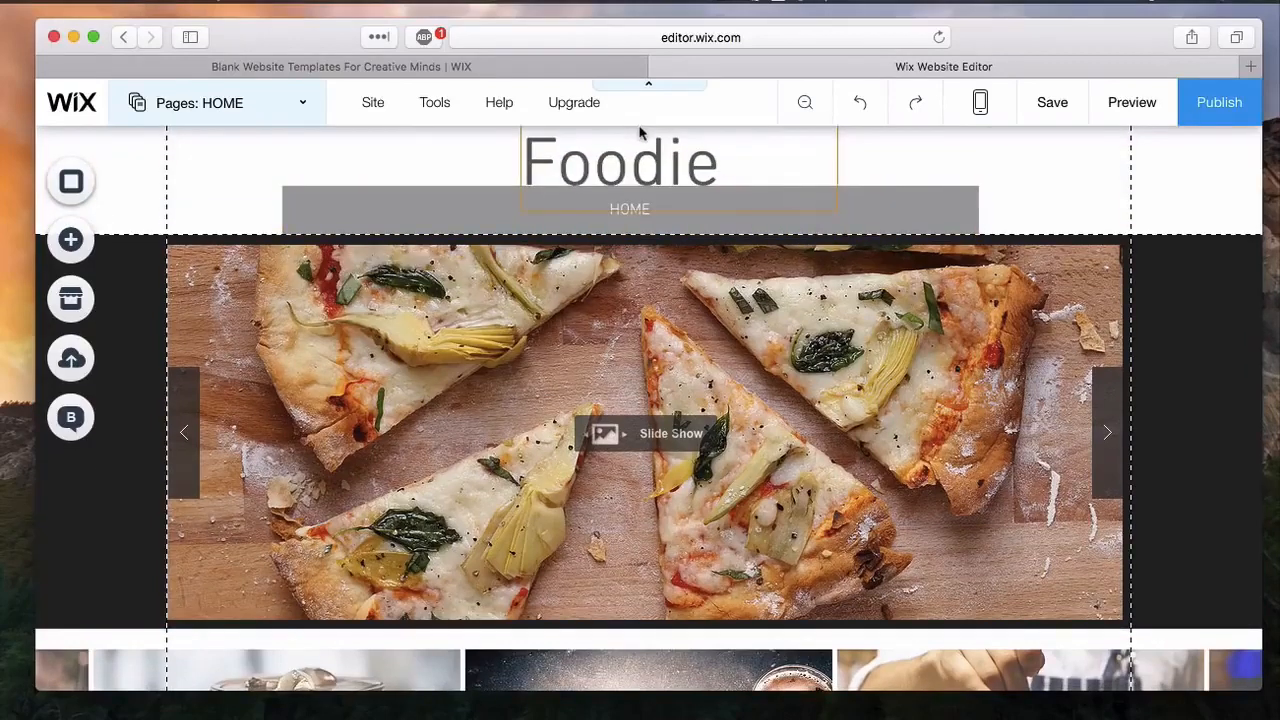
pyautogui.click(668, 176)
pyautogui.moveTo(668, 168)
pyautogui.mouseDown()
pyautogui.moveTo(668, 155)
pyautogui.moveTo(678, 165)
pyautogui.mouseUp()
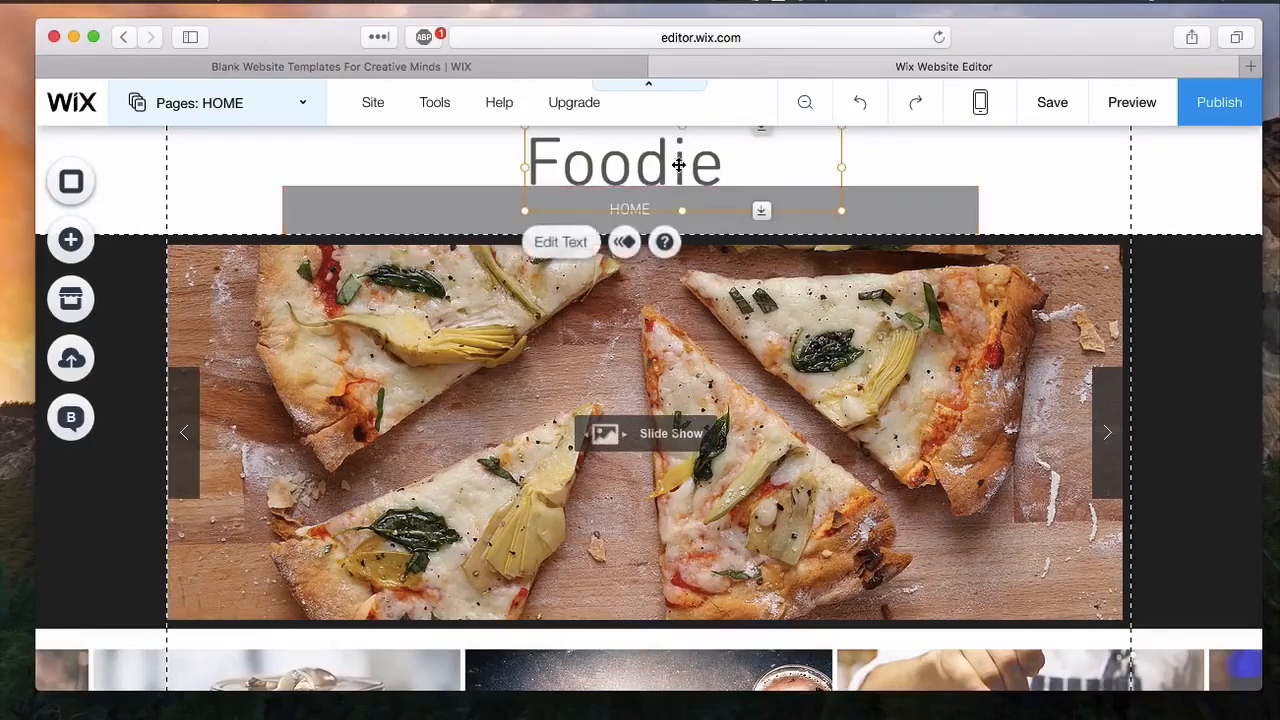
pyautogui.click(933, 195)
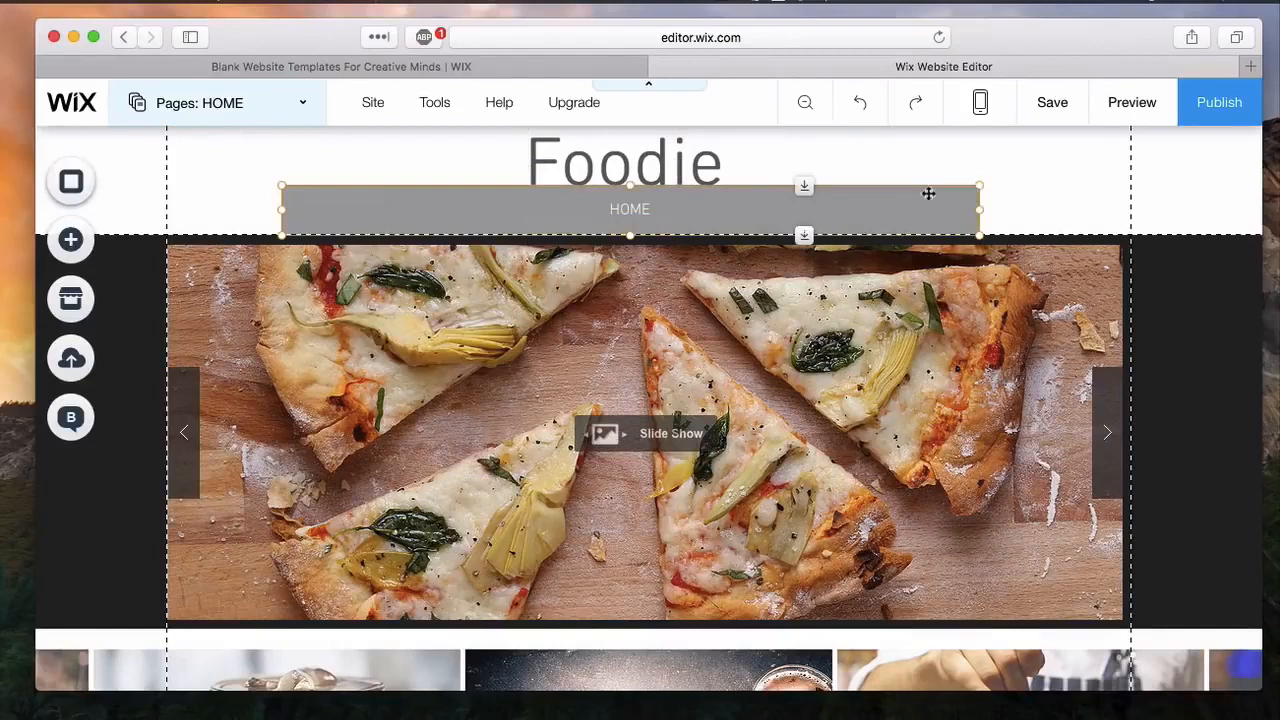
pyautogui.moveTo(806, 197); pyautogui.dragTo(807, 204)
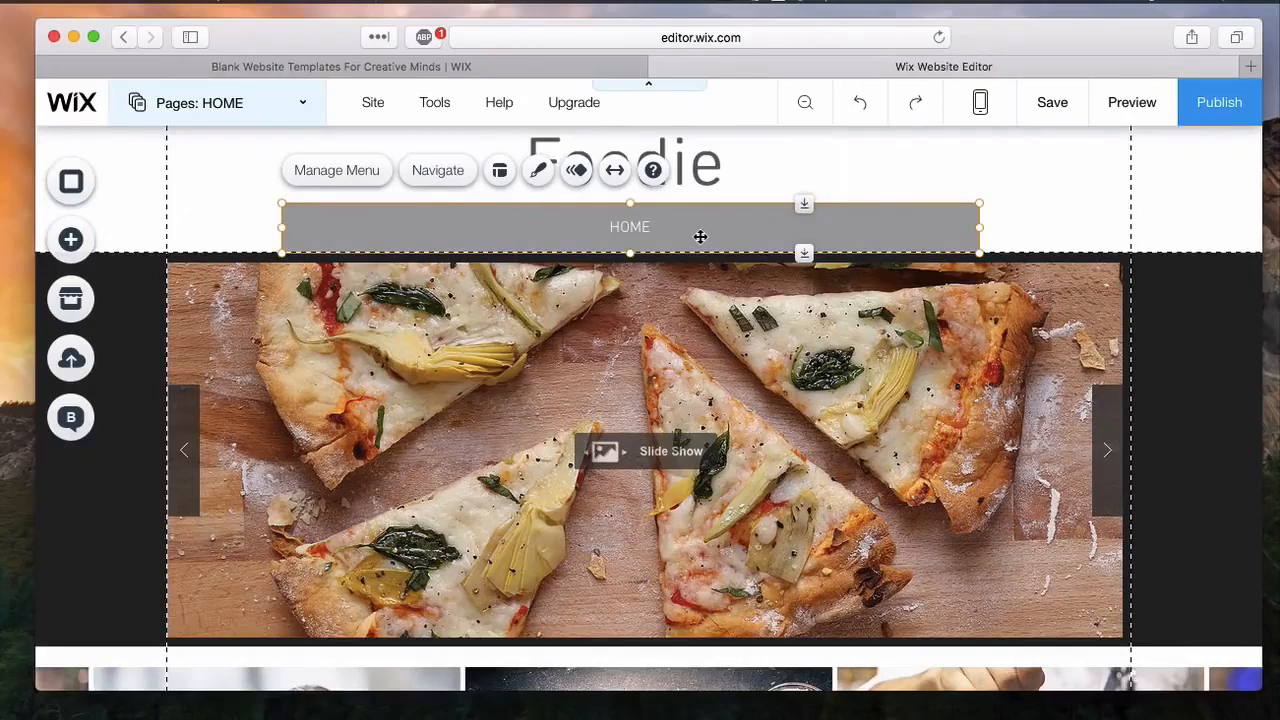
# Step: Add a new page to the site and name it About
pyautogui.click(305, 108)
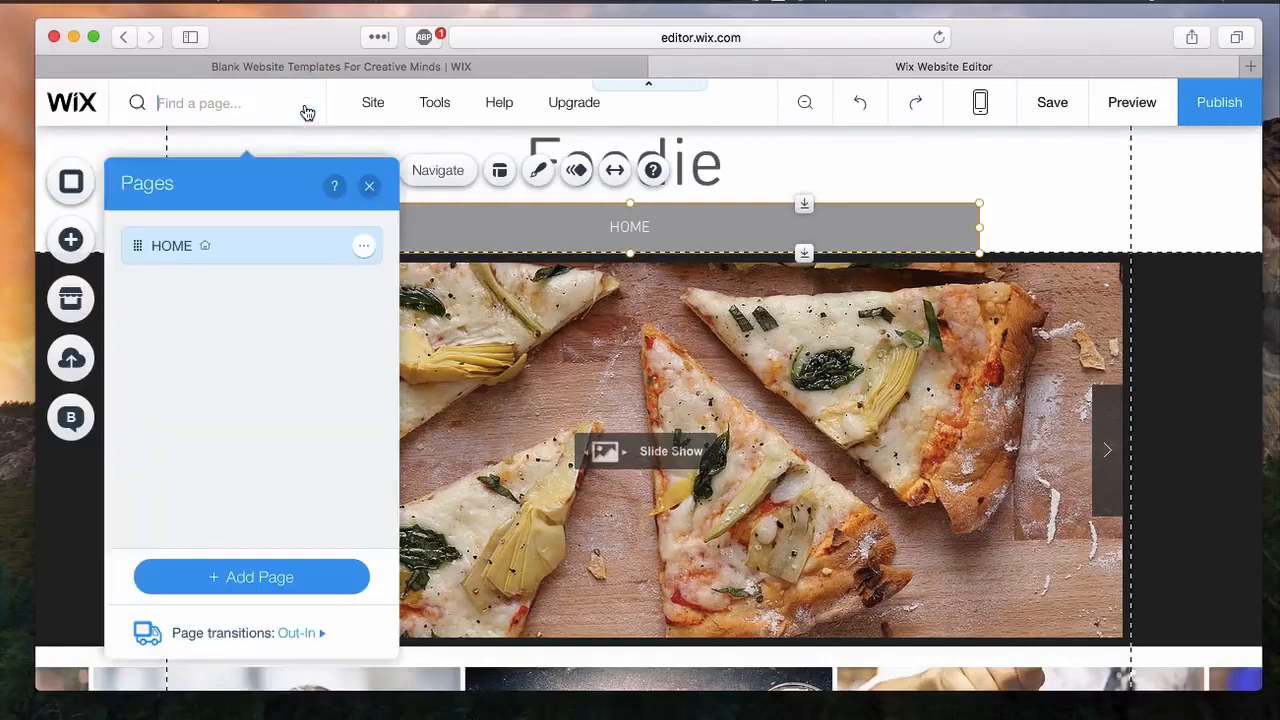
pyautogui.click(285, 576)
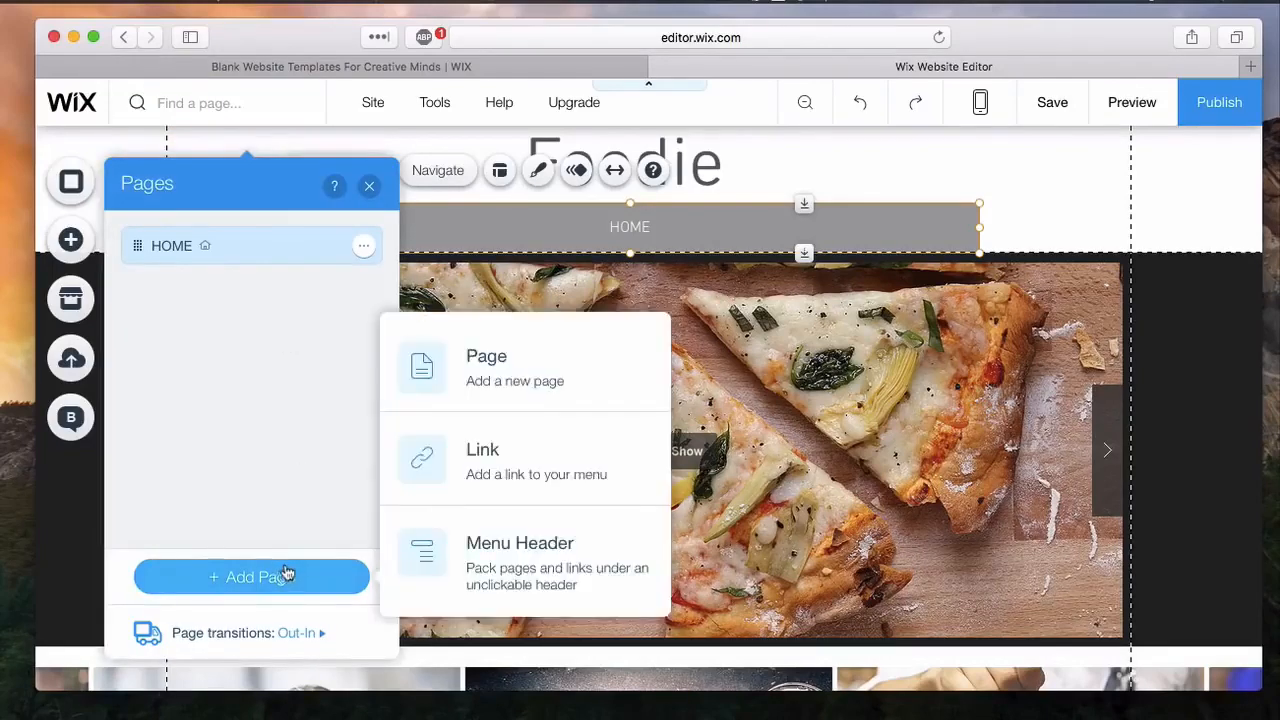
pyautogui.click(537, 368)
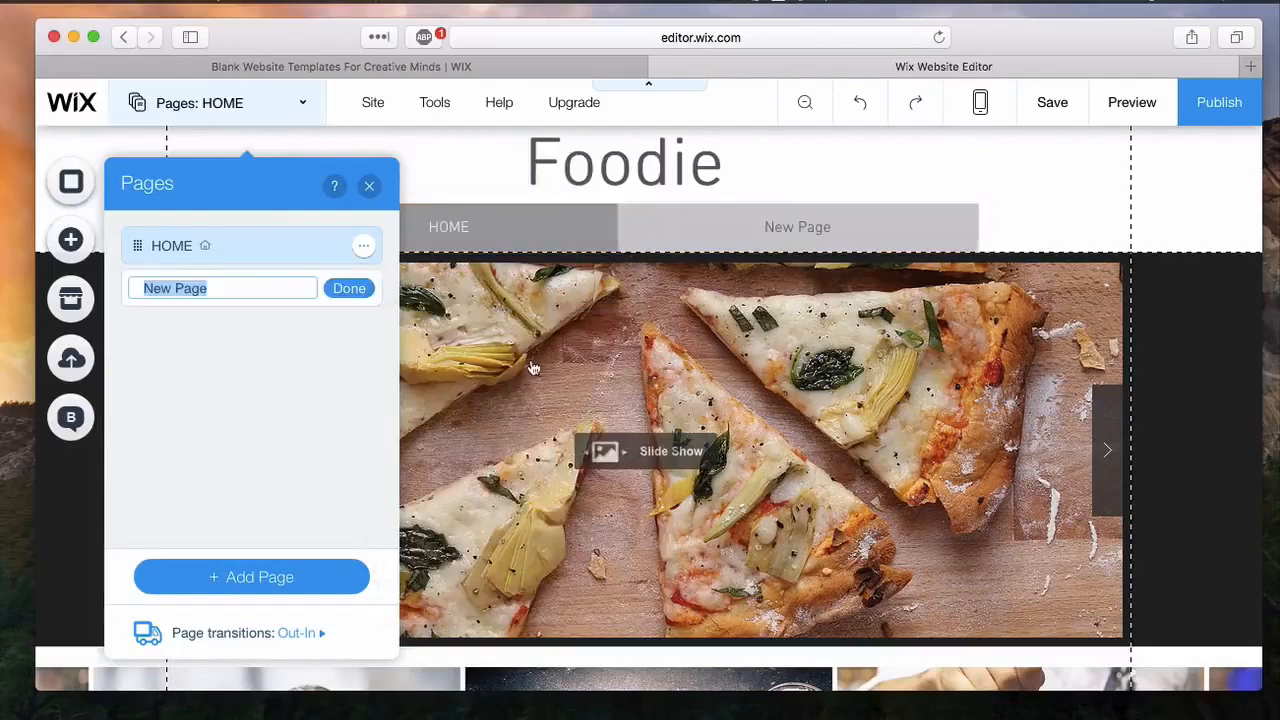
pyautogui.write('About')
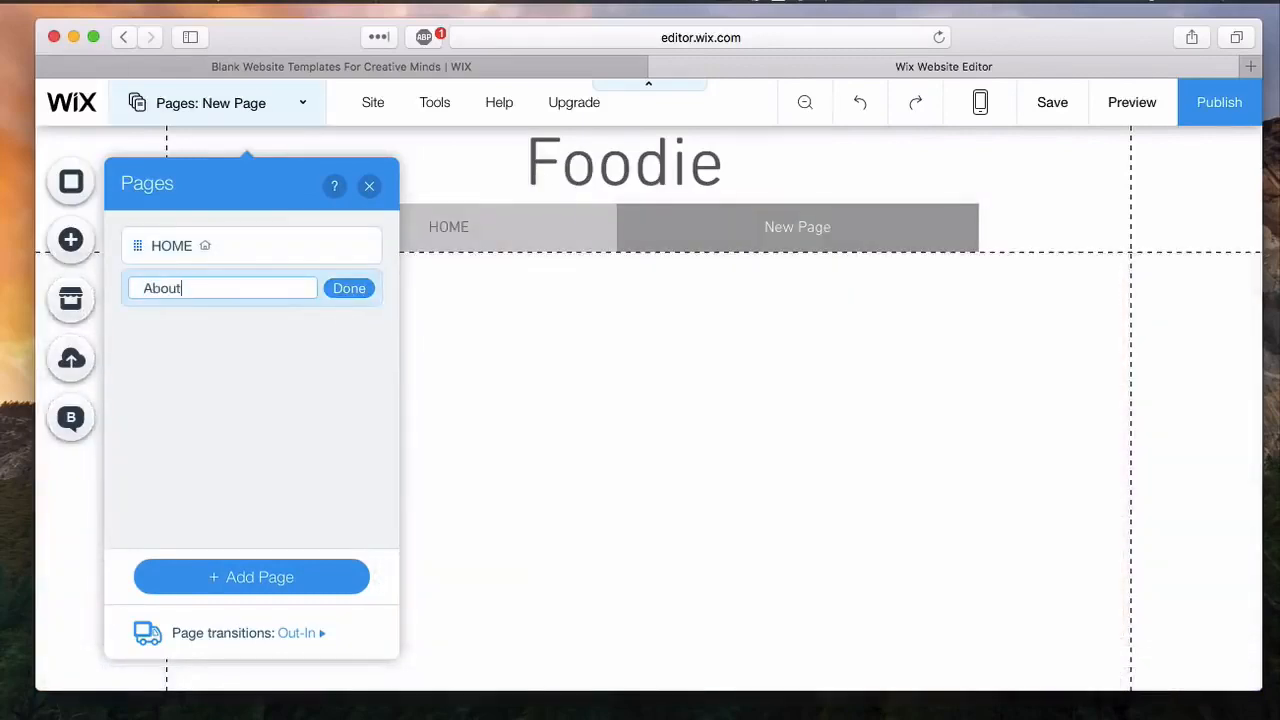
pyautogui.press('Return')
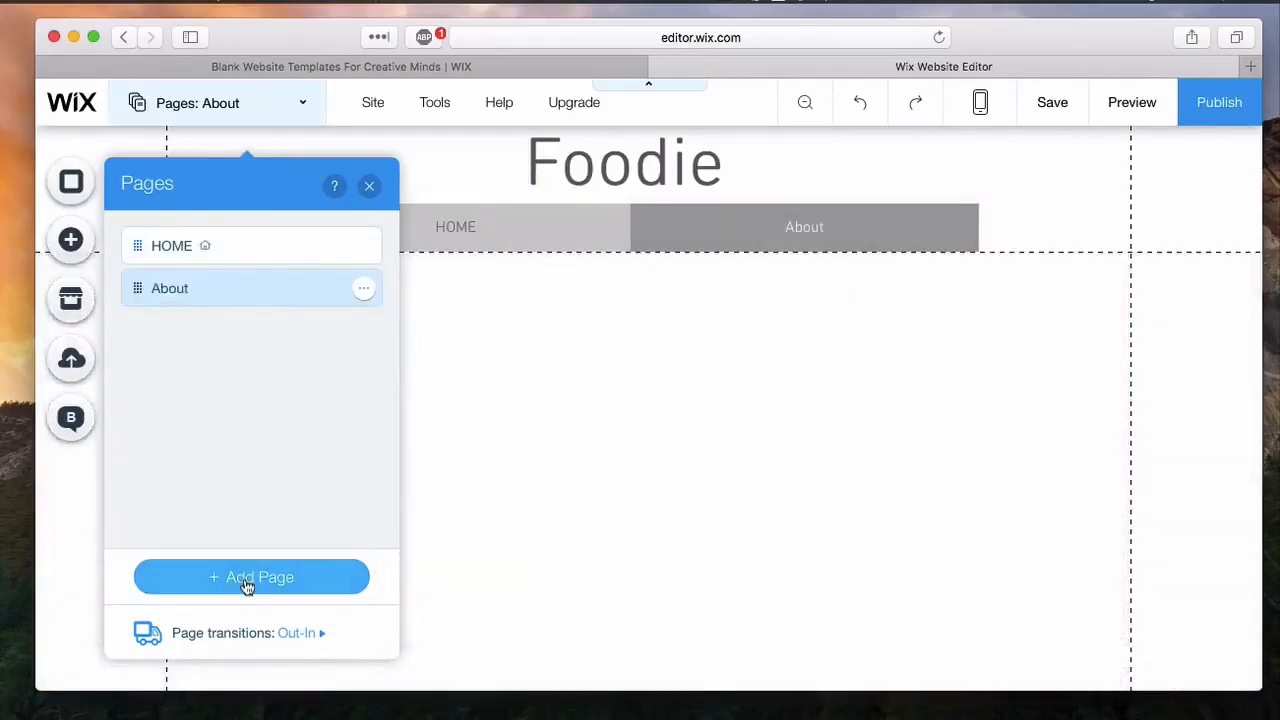
# Step: Add another new page to the site and name it Blog
pyautogui.click(247, 586)
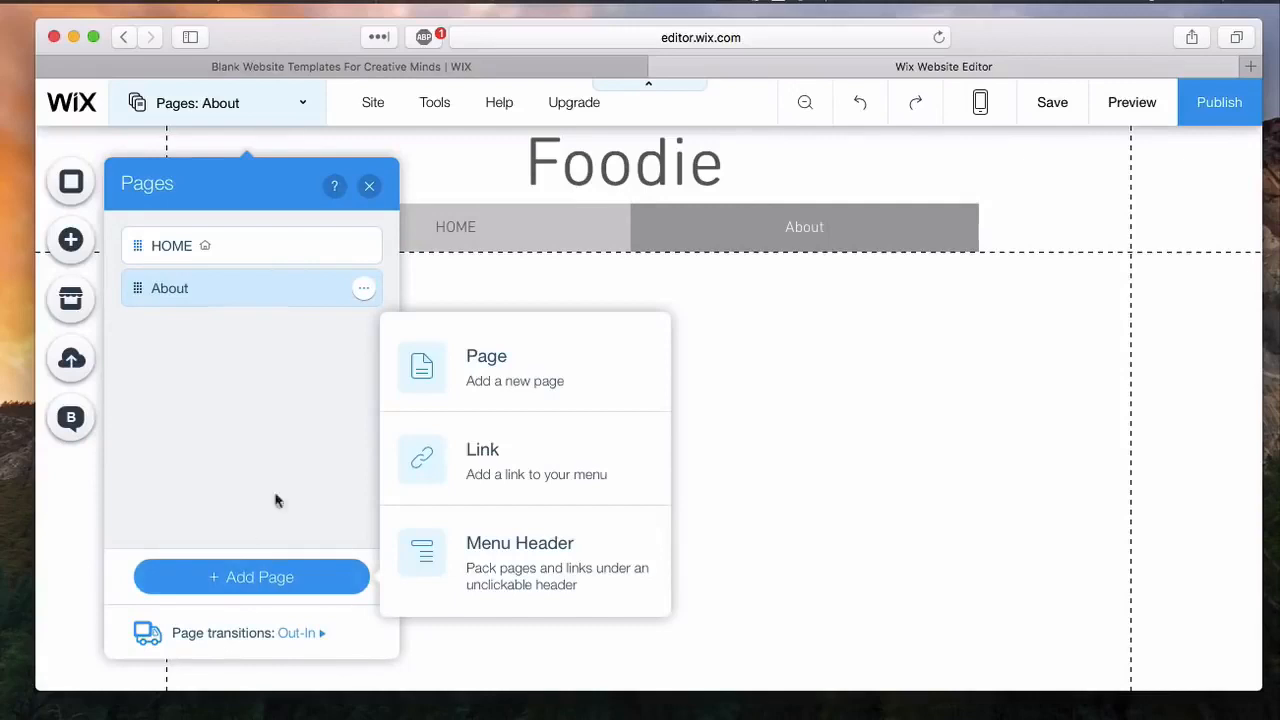
pyautogui.click(455, 392)
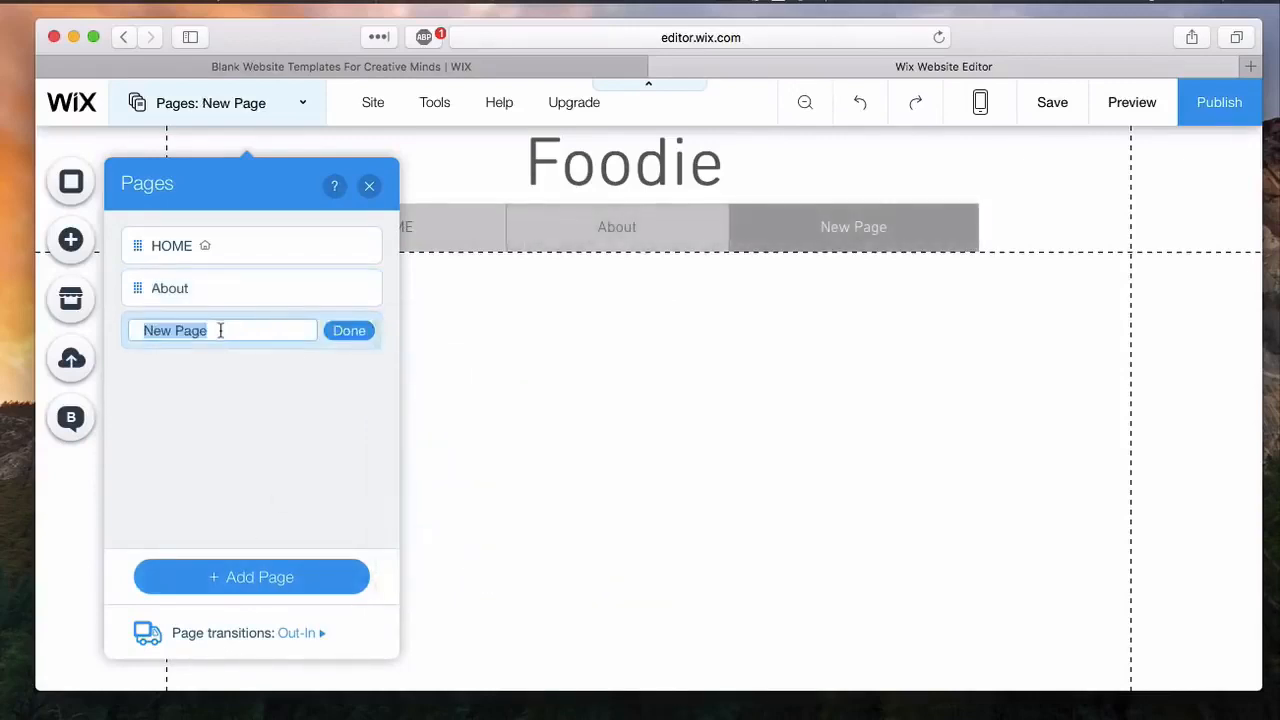
pyautogui.press('BackSpace')
pyautogui.write('Blog')
pyautogui.press('Return')
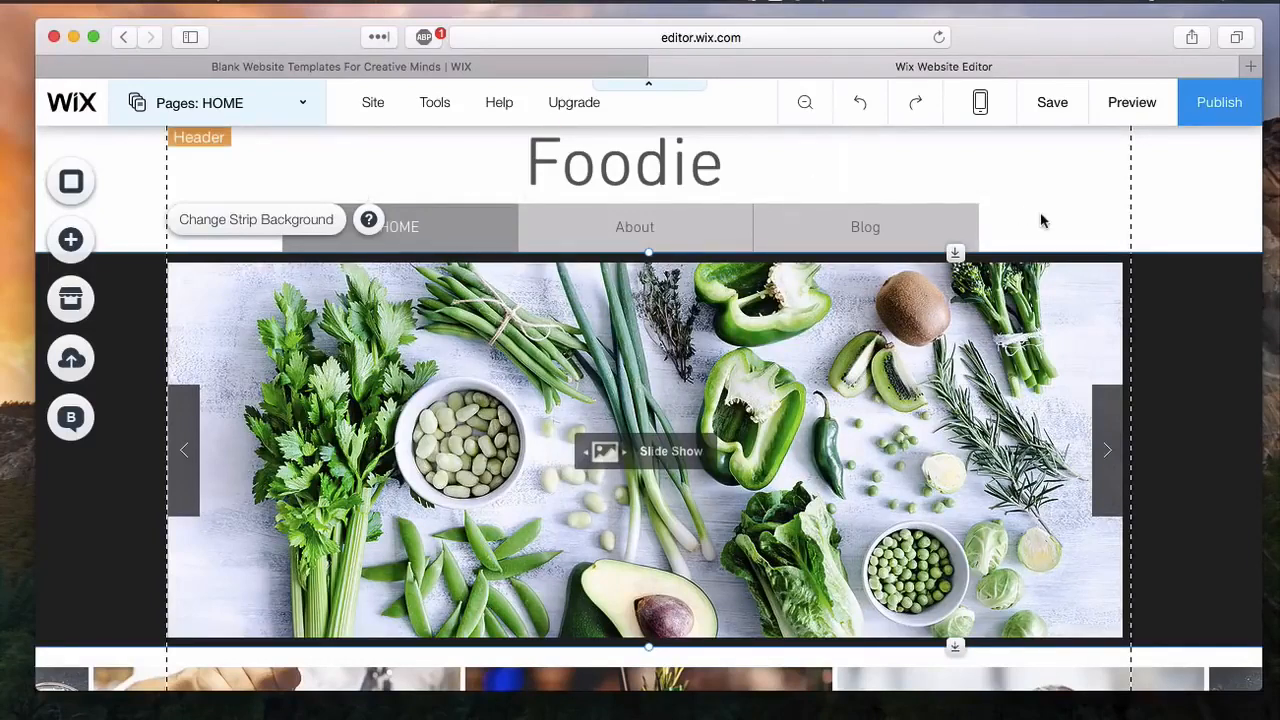
# Step: Preview the home page and look over the navigation menu, food slideshow, drinks gallery and contact form
pyautogui.click(1130, 117)
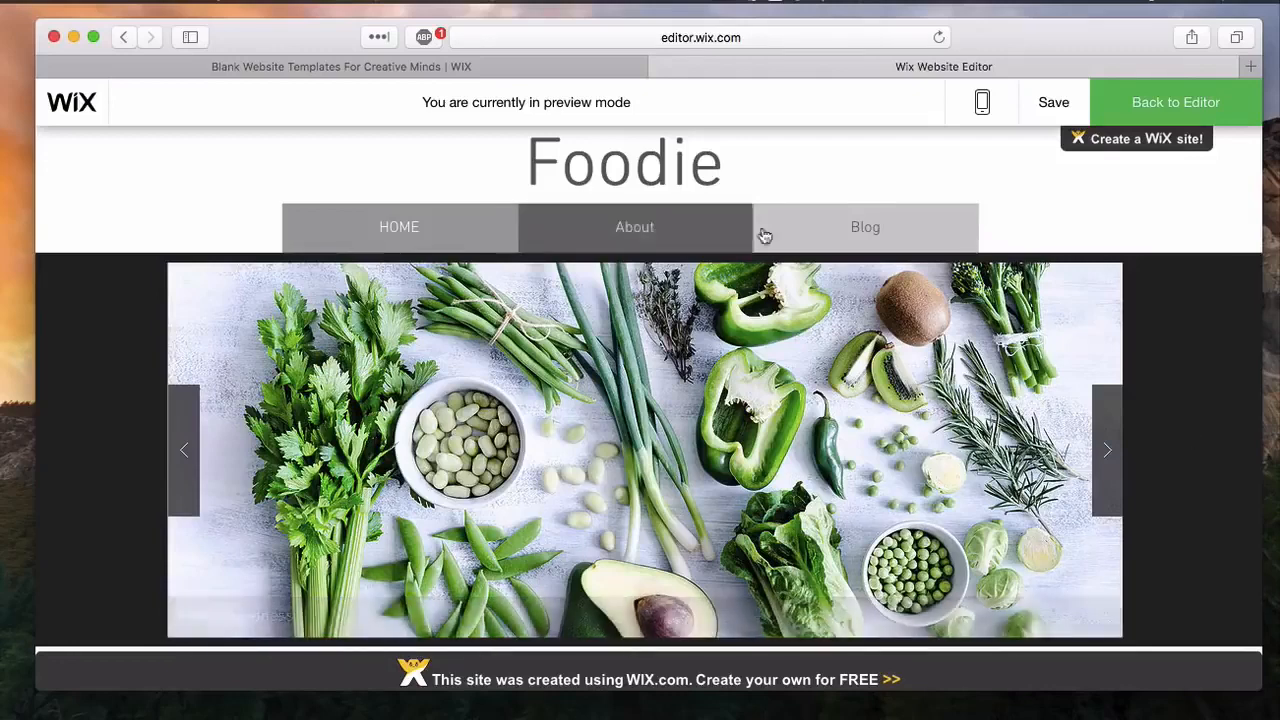
pyautogui.scroll(-5, 1052, 543)
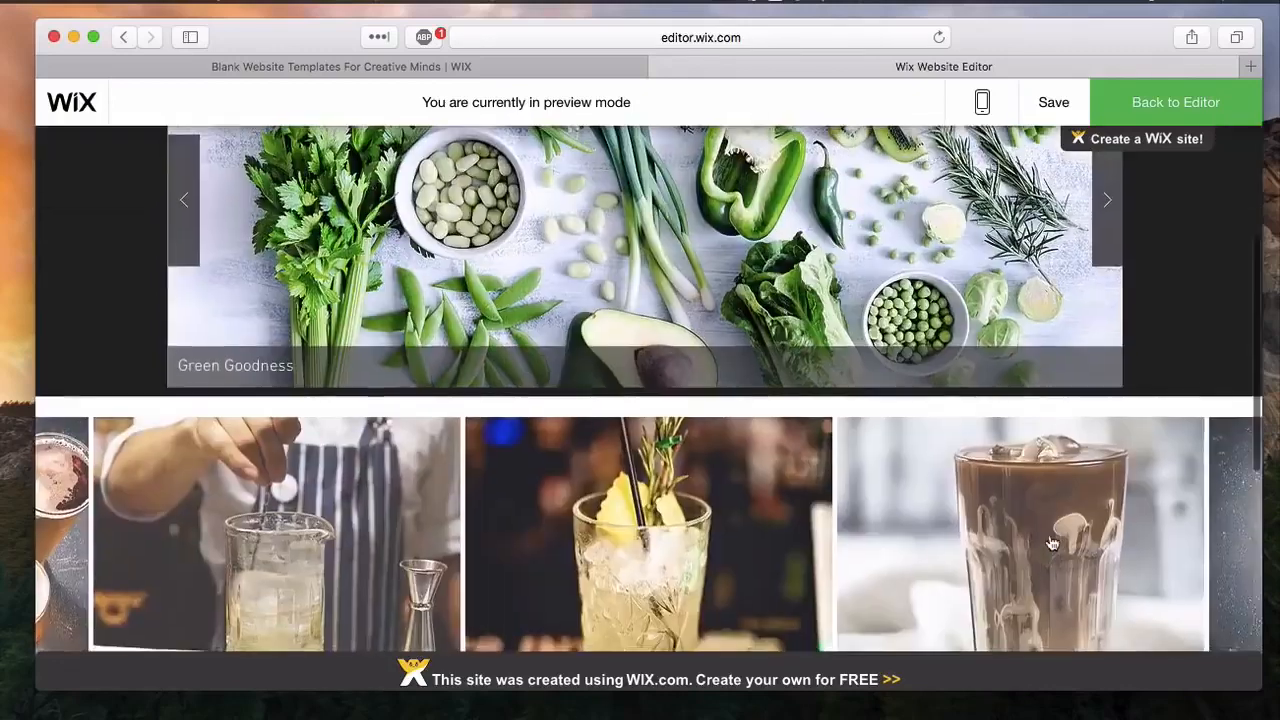
pyautogui.scroll(-3, 1052, 543)
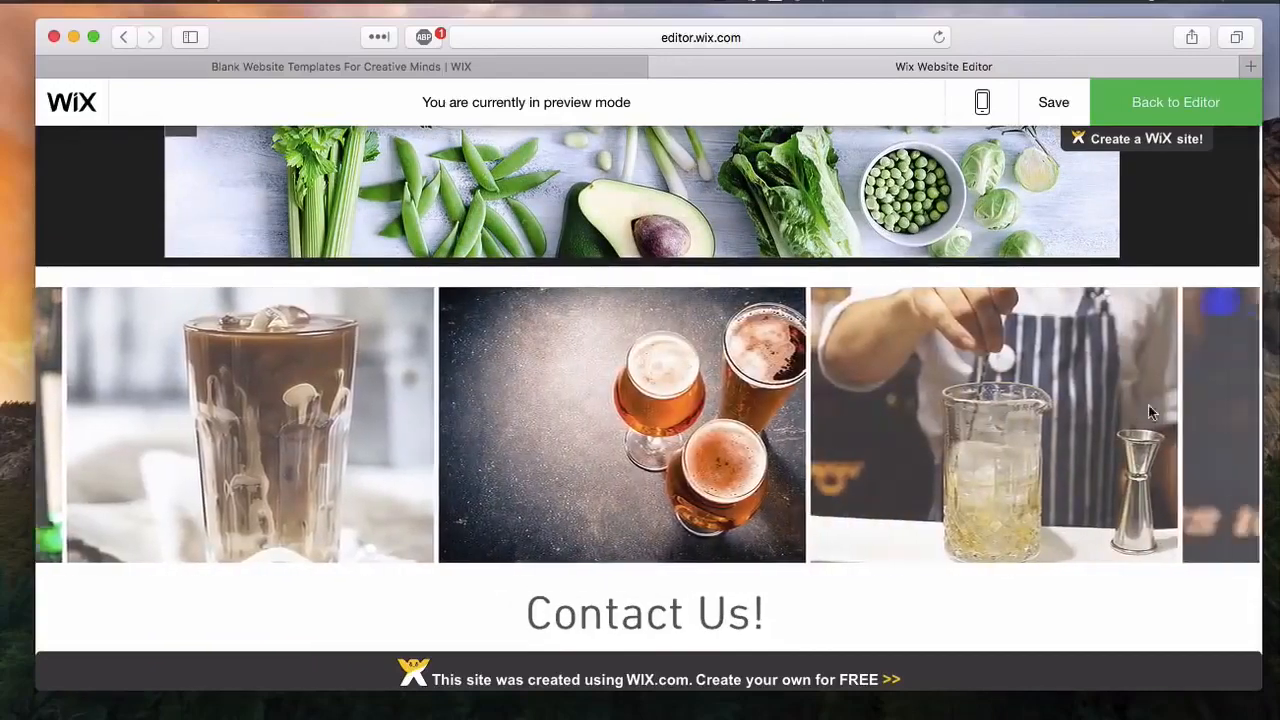
pyautogui.scroll(-5, 950, 528)
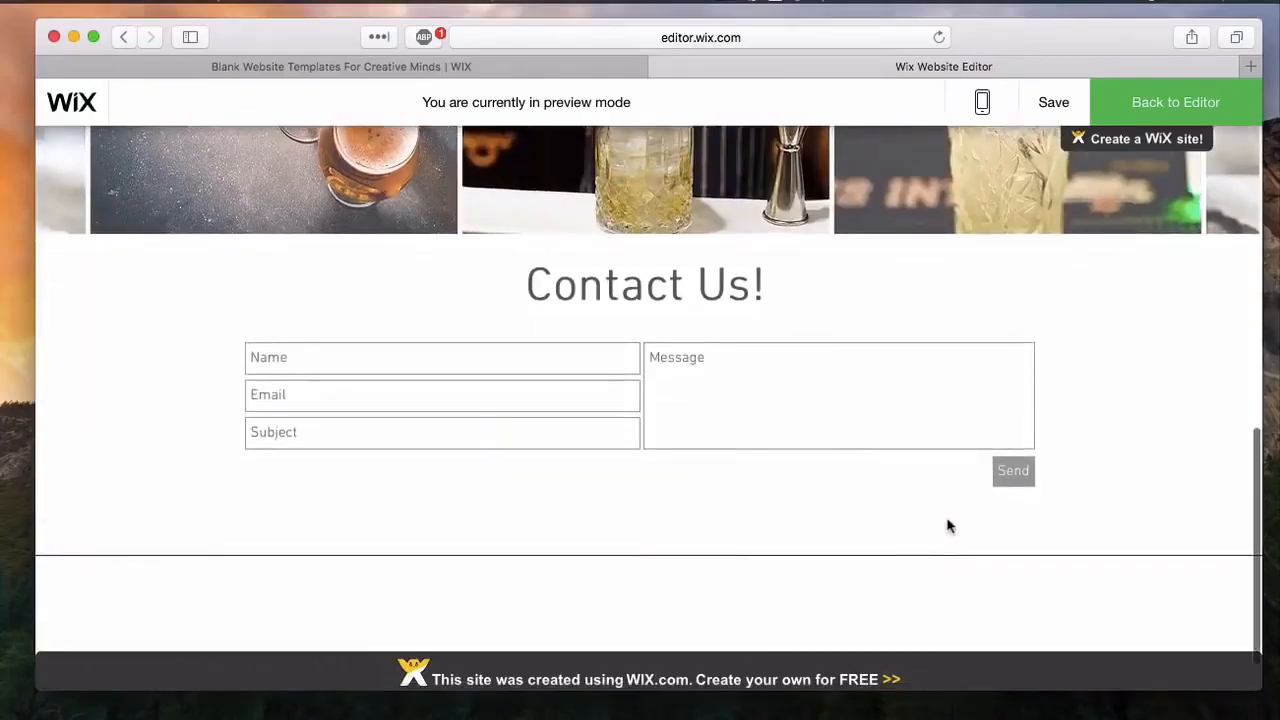
pyautogui.scroll(-1, 946, 534)
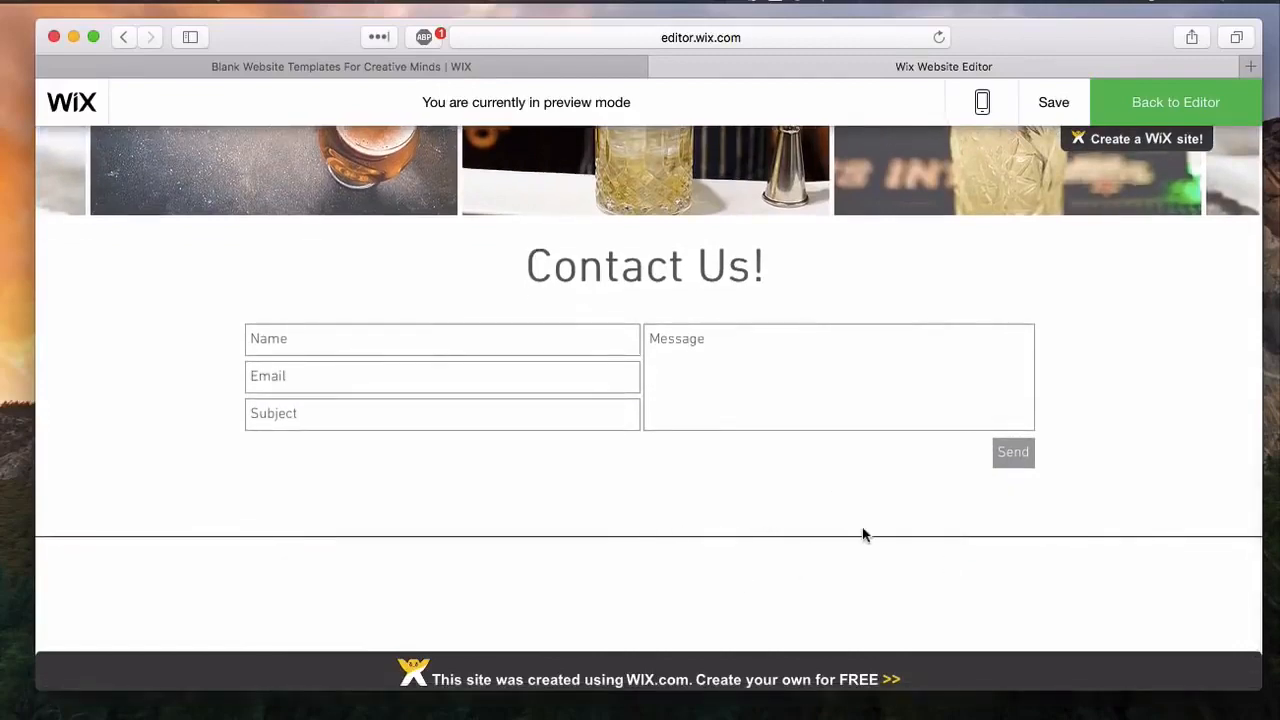
pyautogui.scroll(-1, 863, 529)
pyautogui.scroll(10, 864, 535)
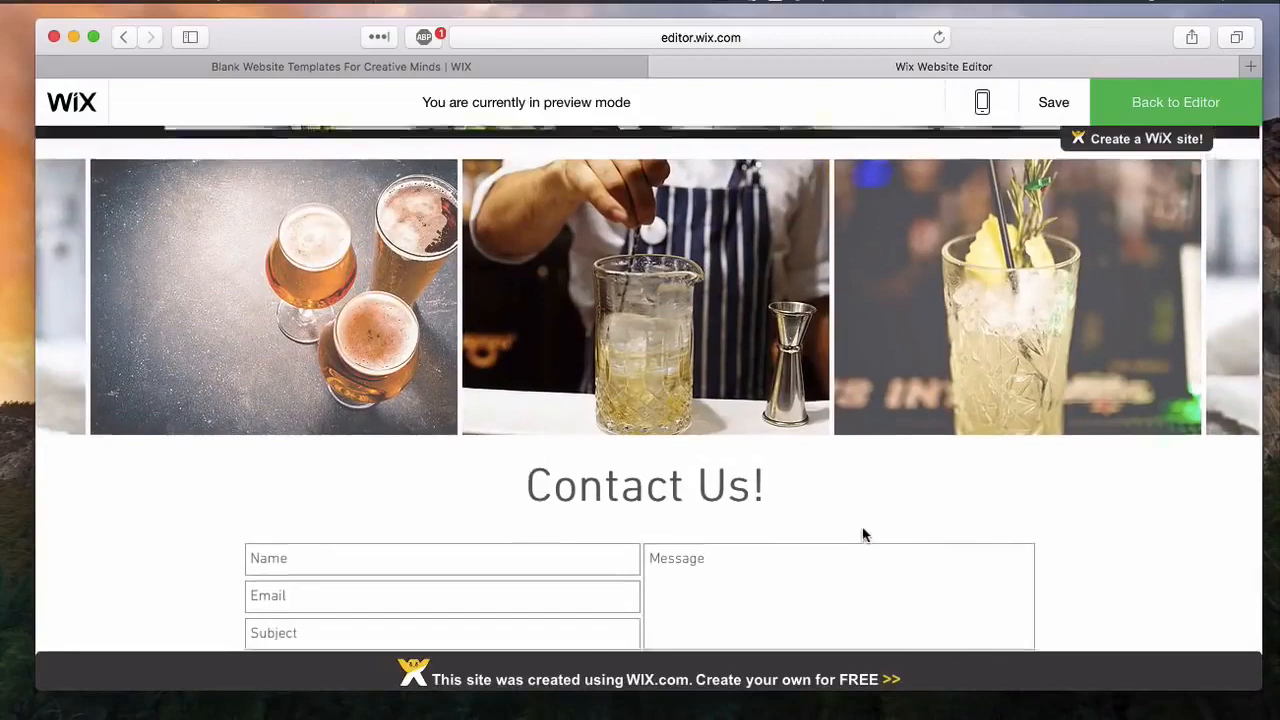